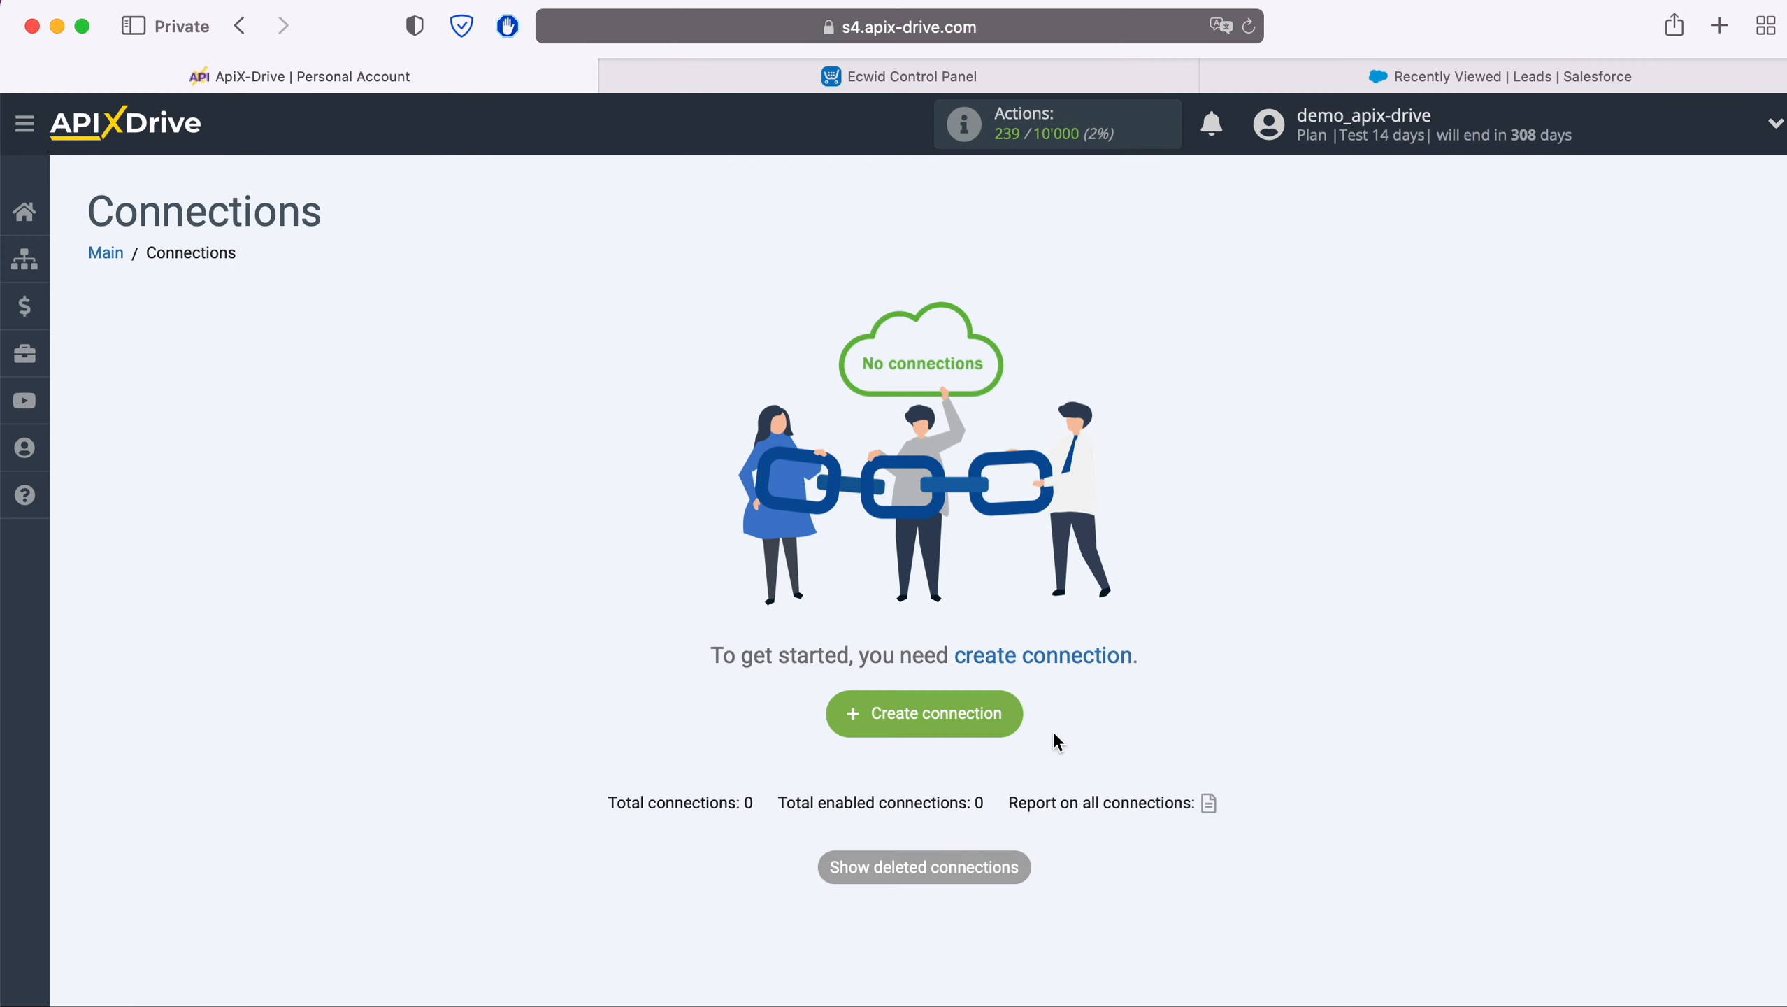
- Create a new connection with Ecwid as the data source
left_click(1018, 720)
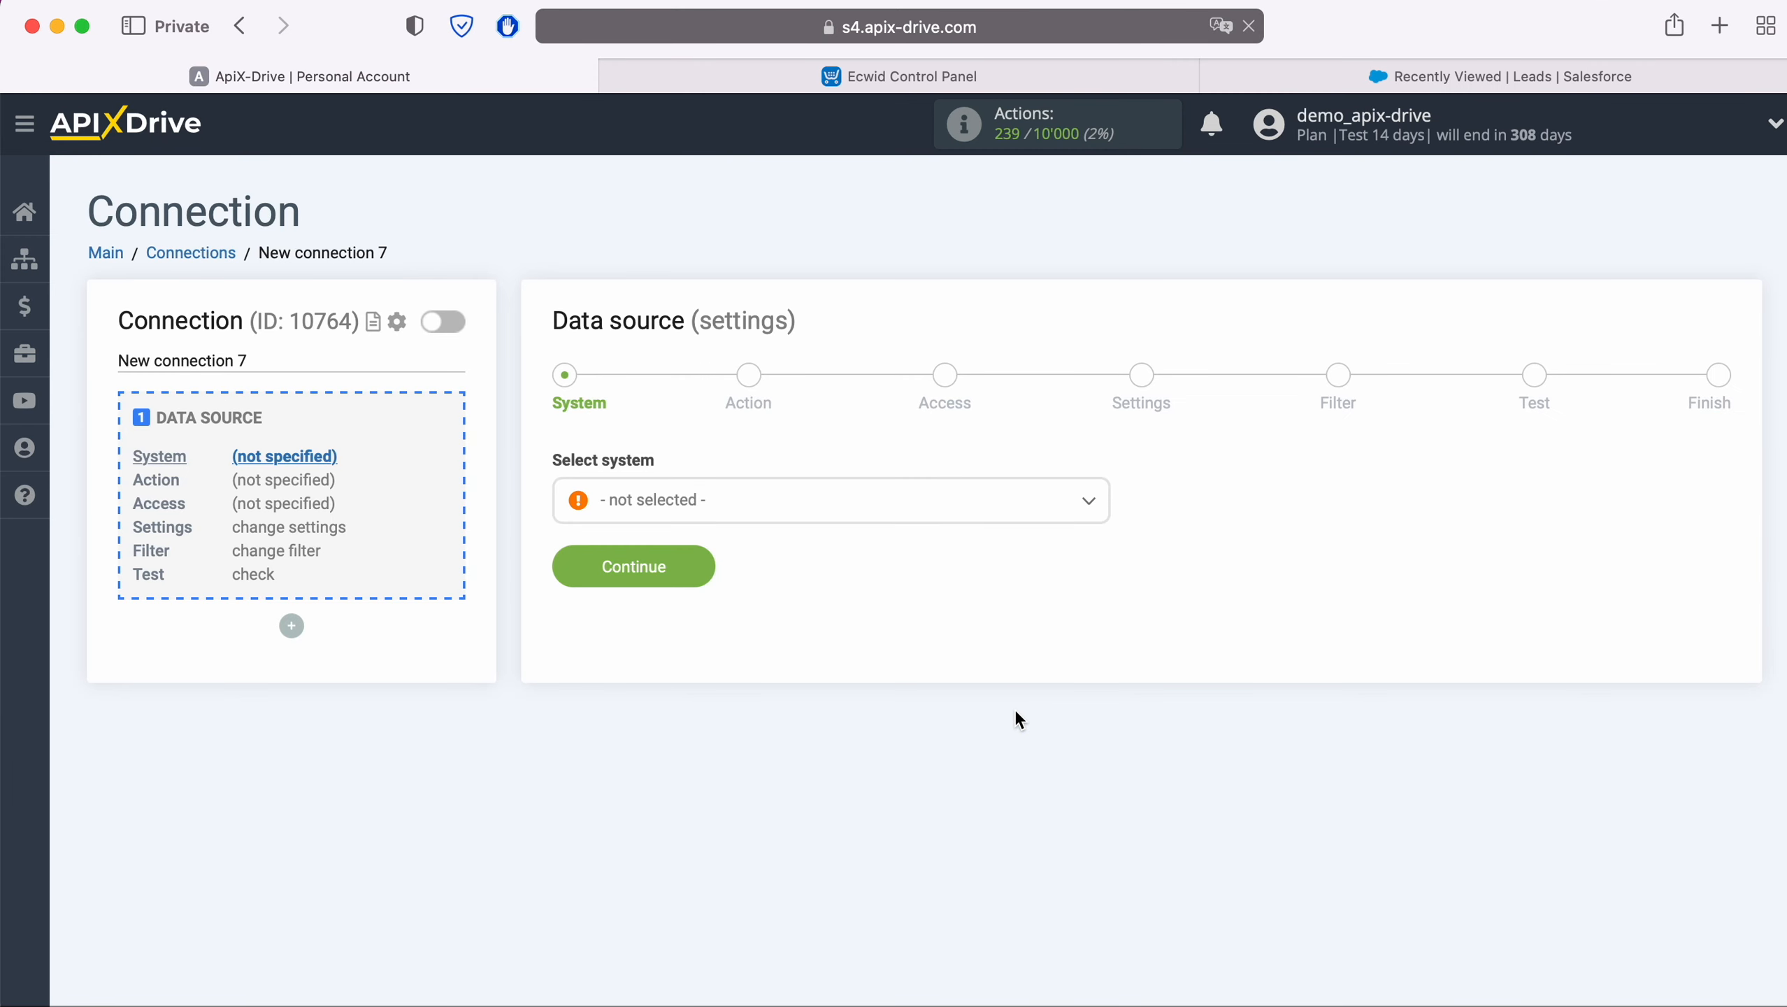
left_click(866, 513)
scroll(879, 684, "down", 3)
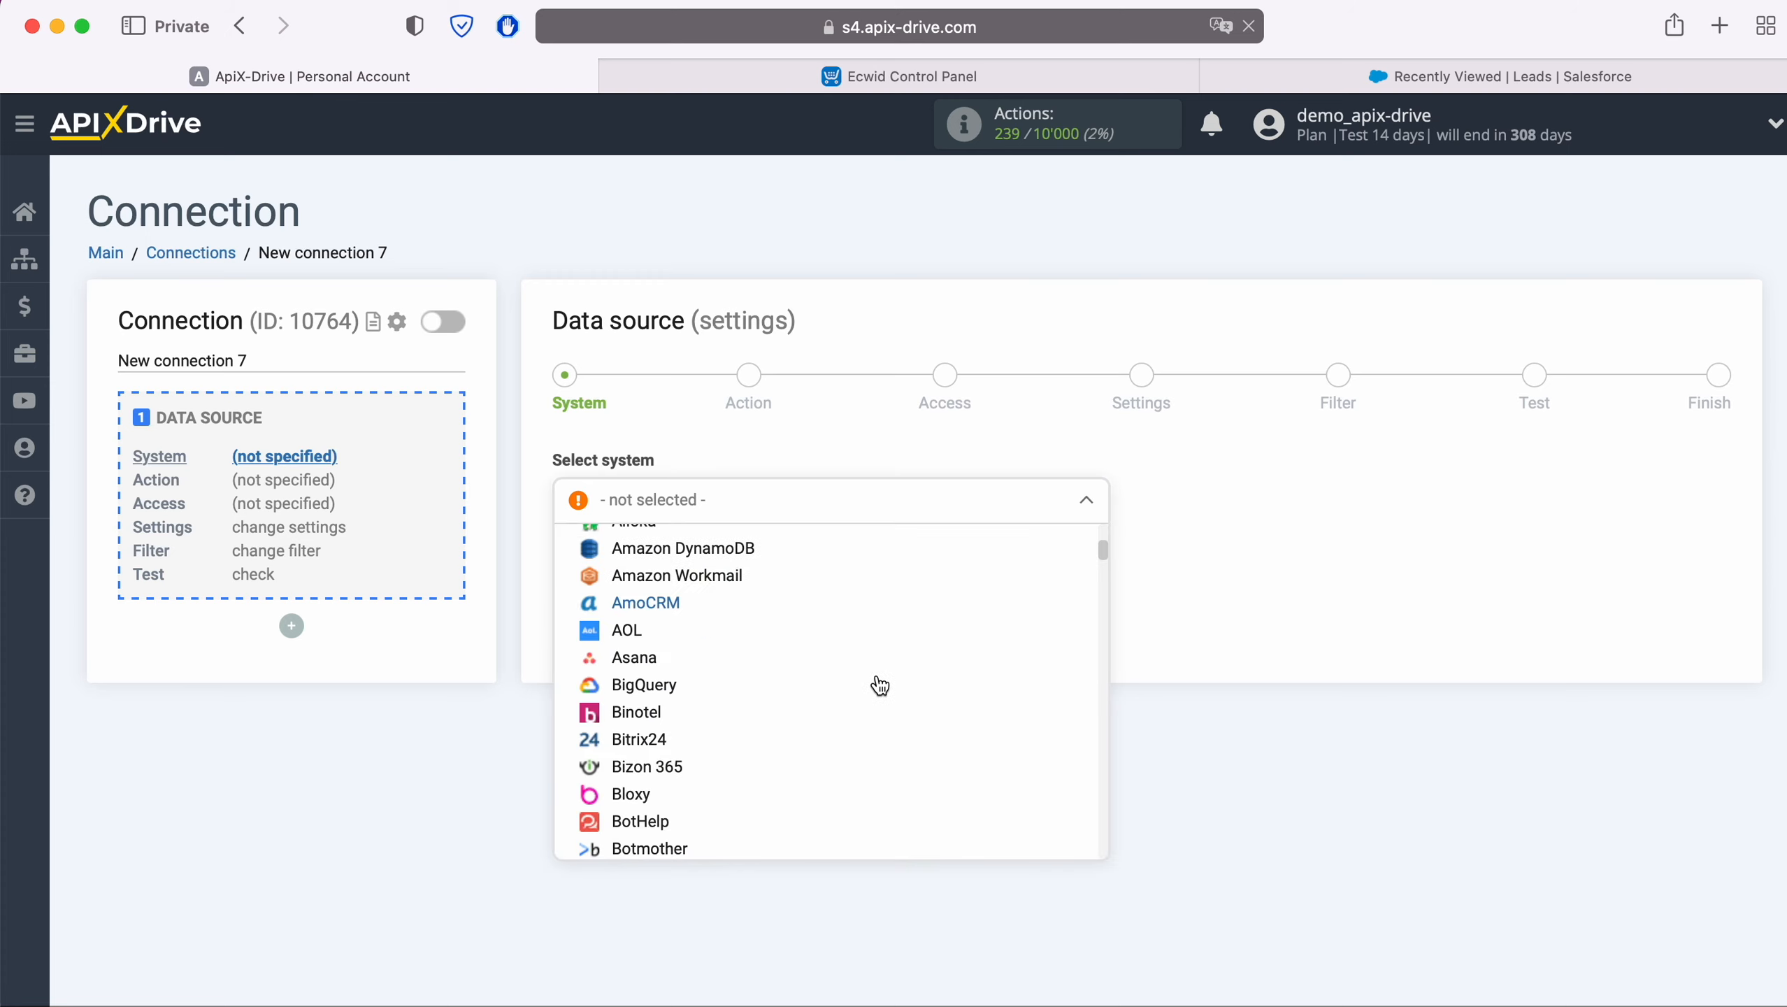
scroll(878, 683, "down", 10)
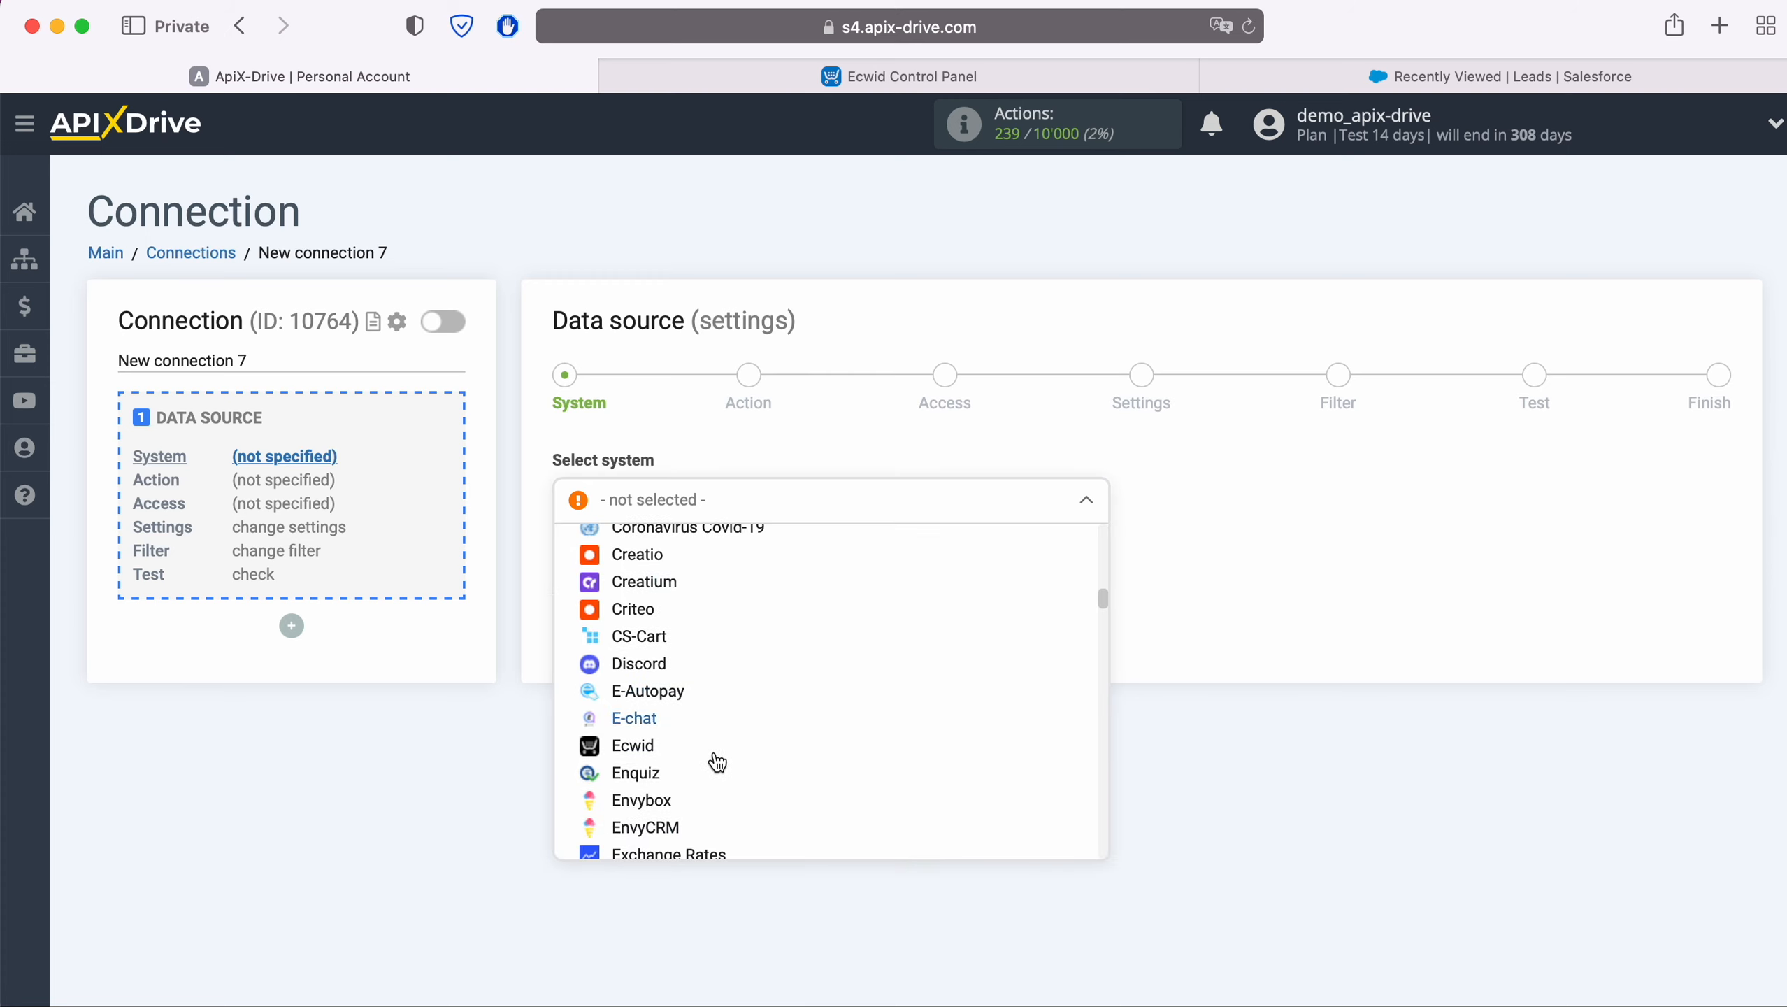
left_click(651, 745)
left_click(699, 567)
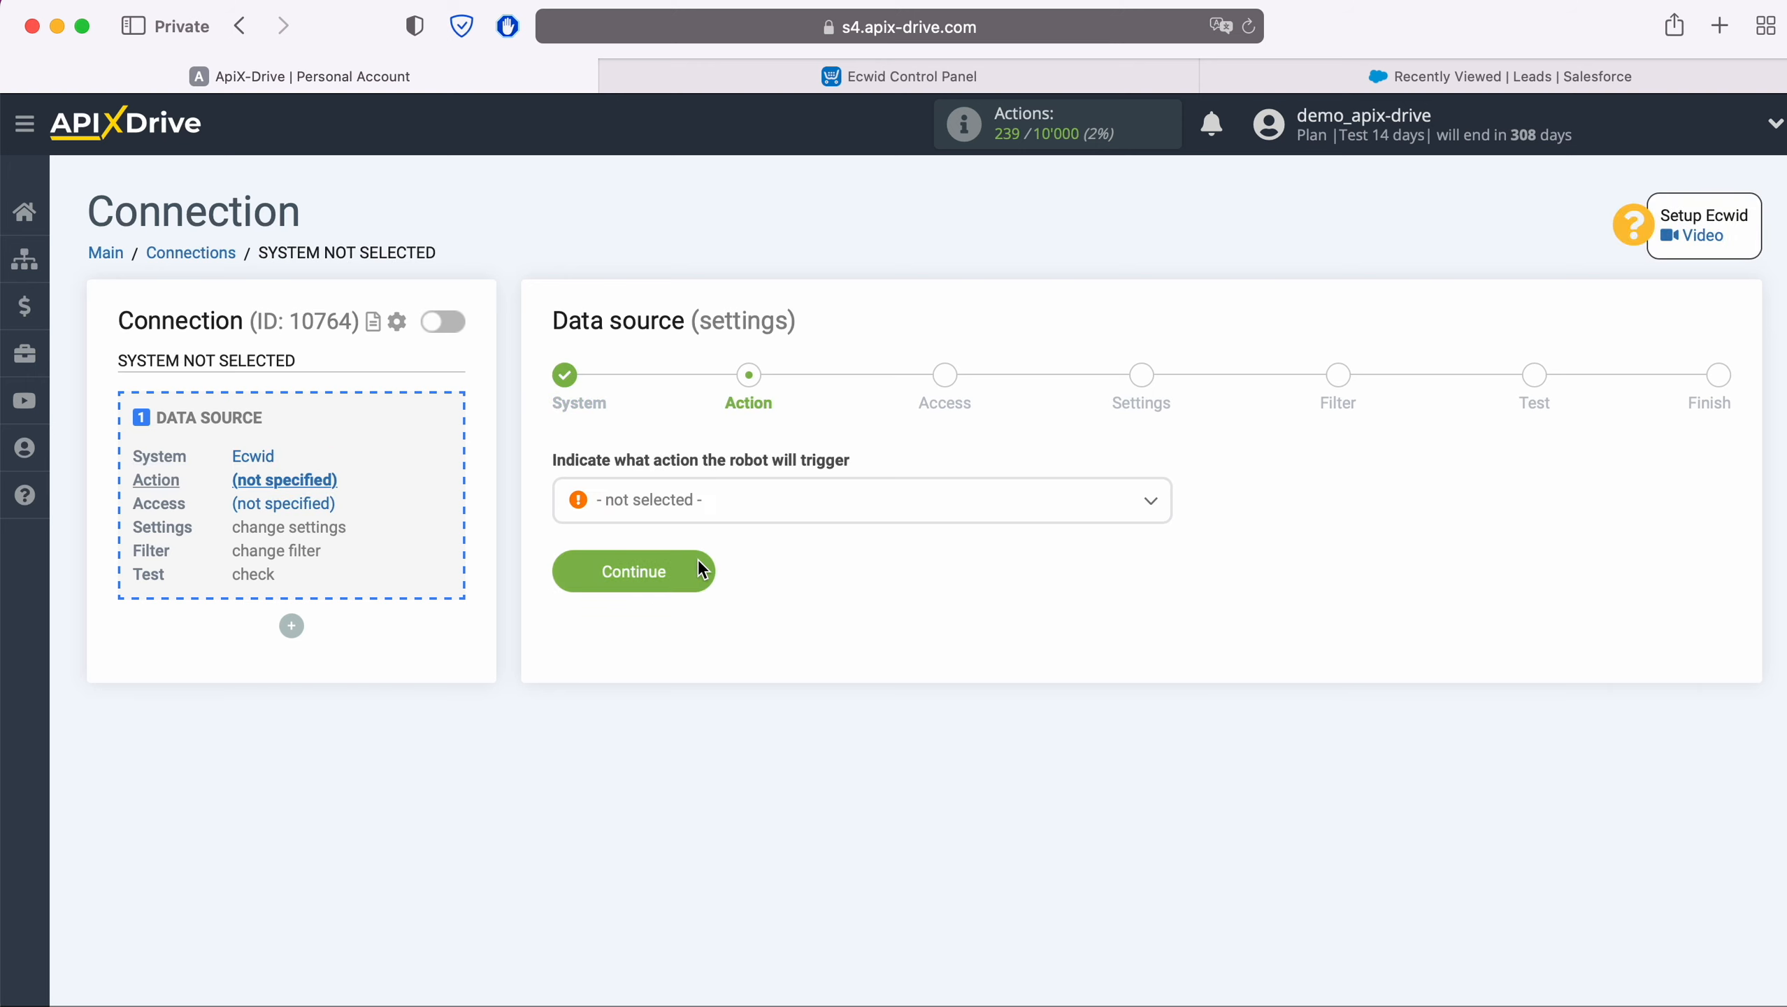
- Set the Ecwid trigger action to Get ORDERS (new)
left_click(770, 502)
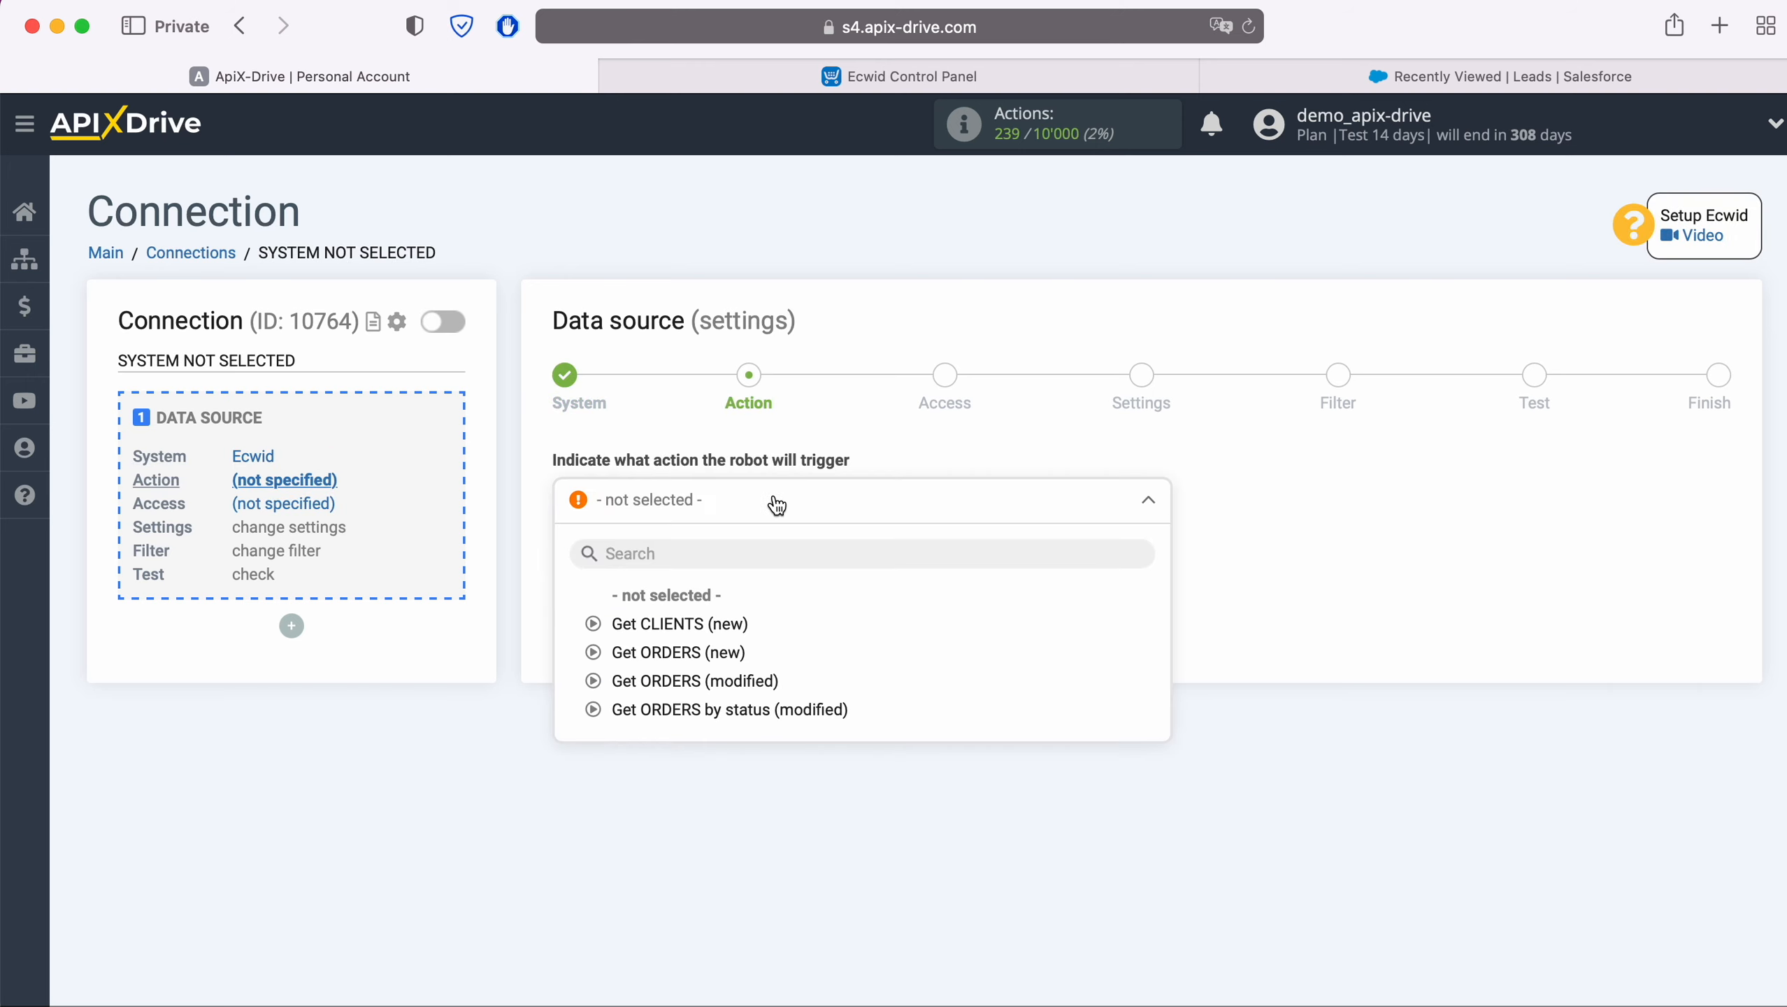
left_click(737, 649)
left_click(701, 568)
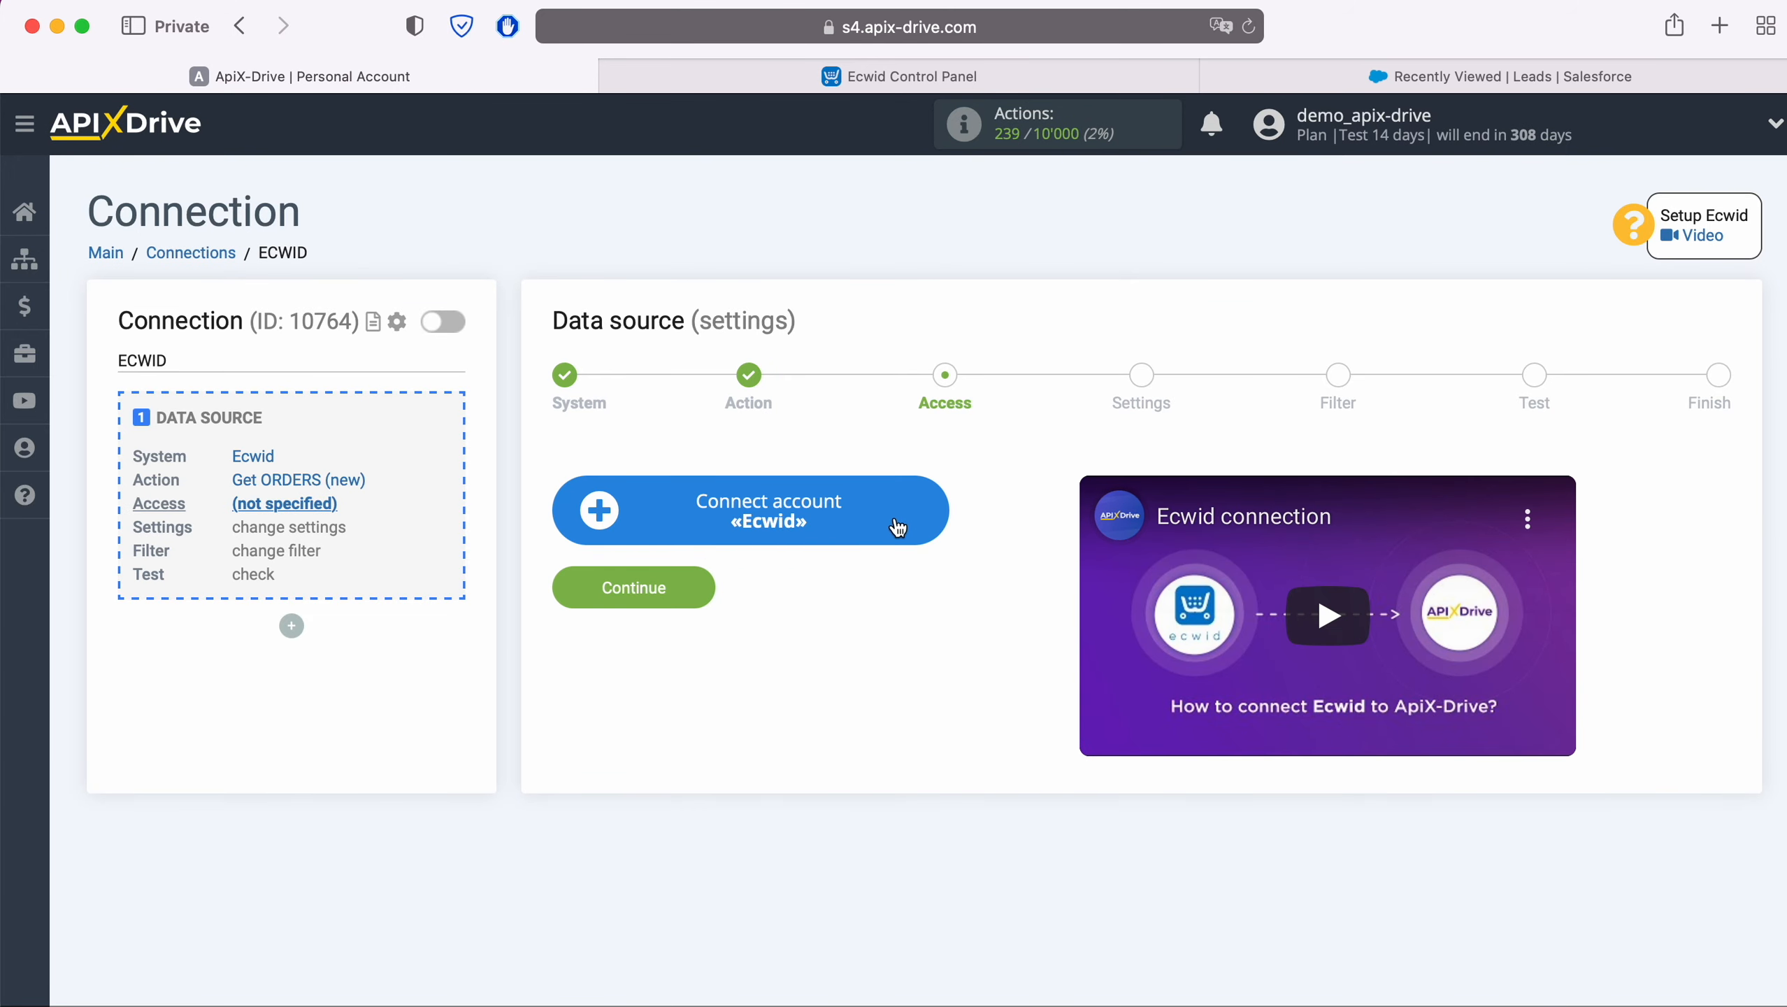
- Sign in to the Ecwid store with the account e-mail and password, then select it as the login
left_click(930, 509)
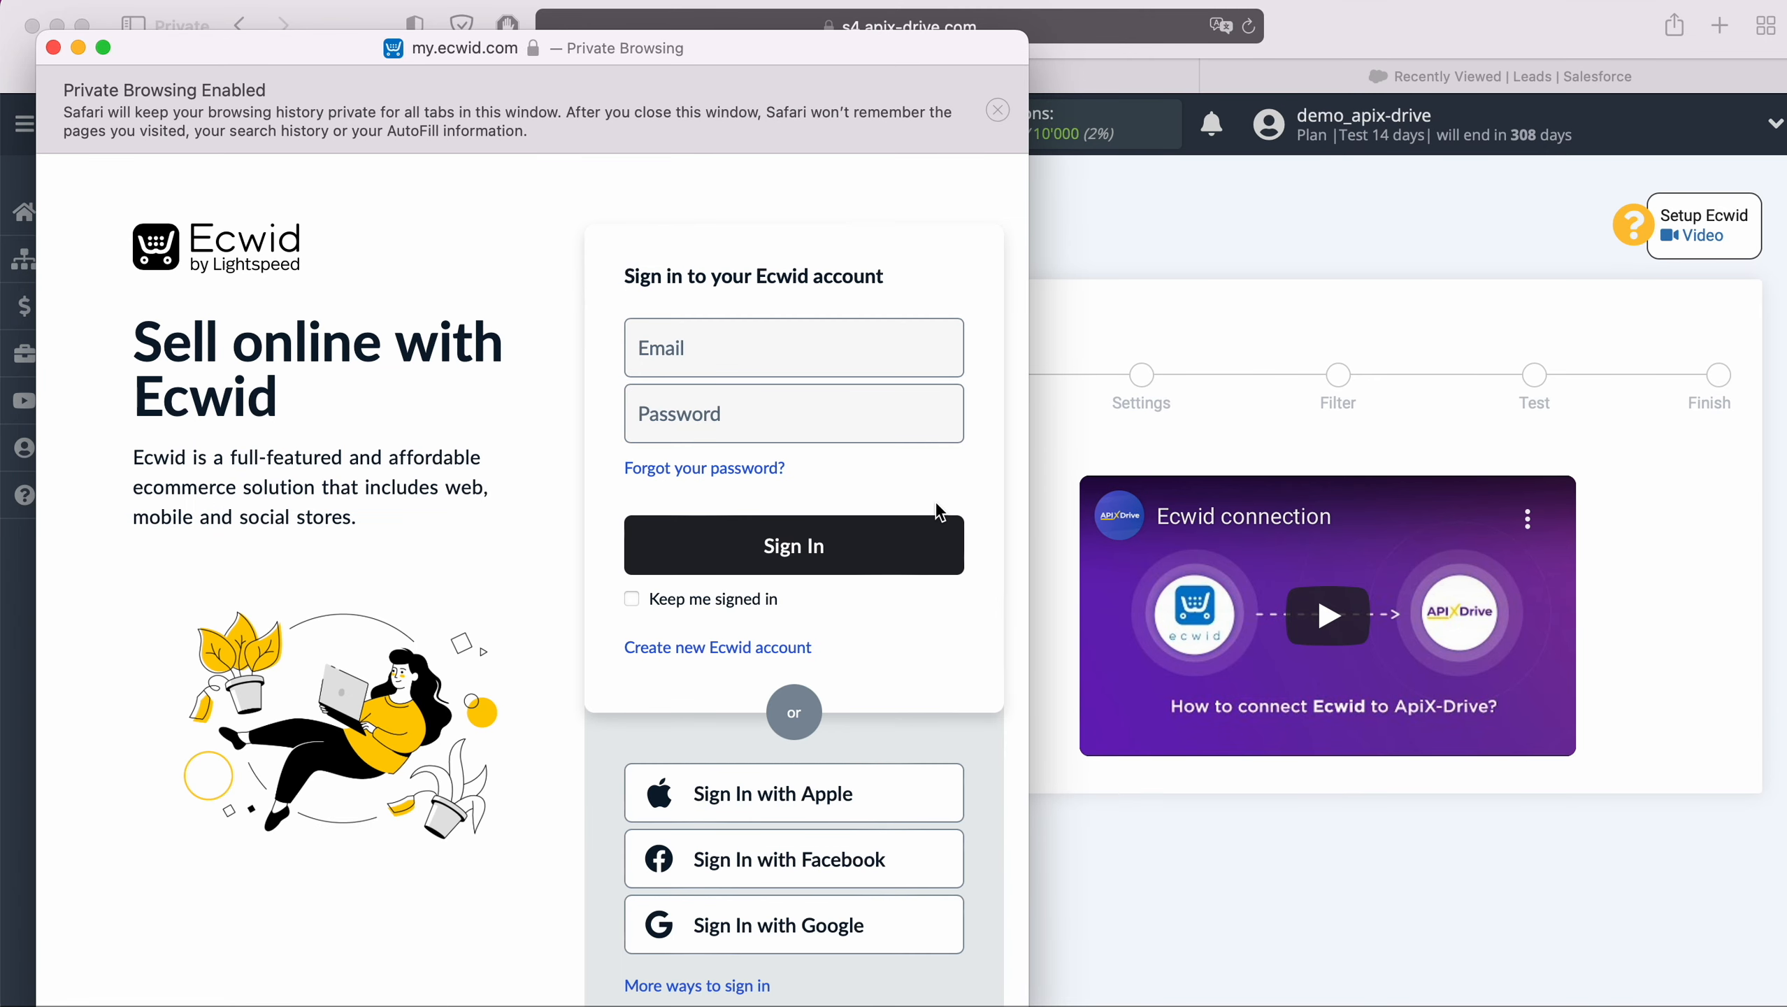
left_click(740, 338)
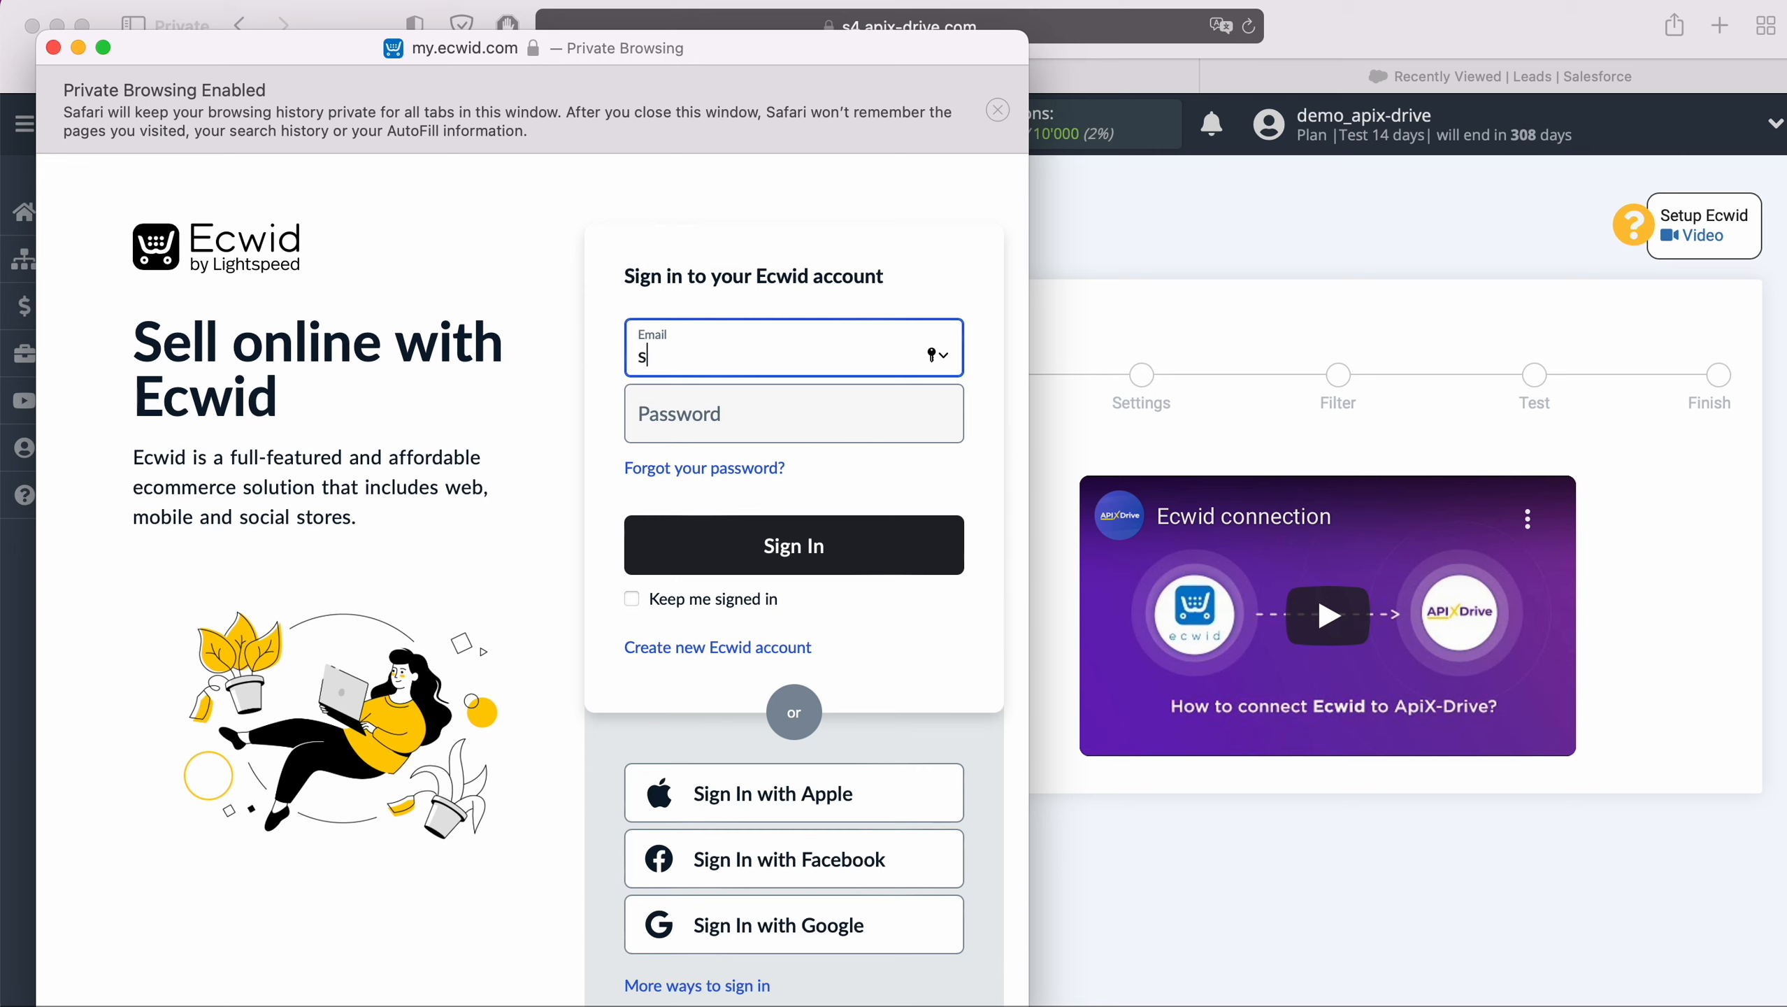
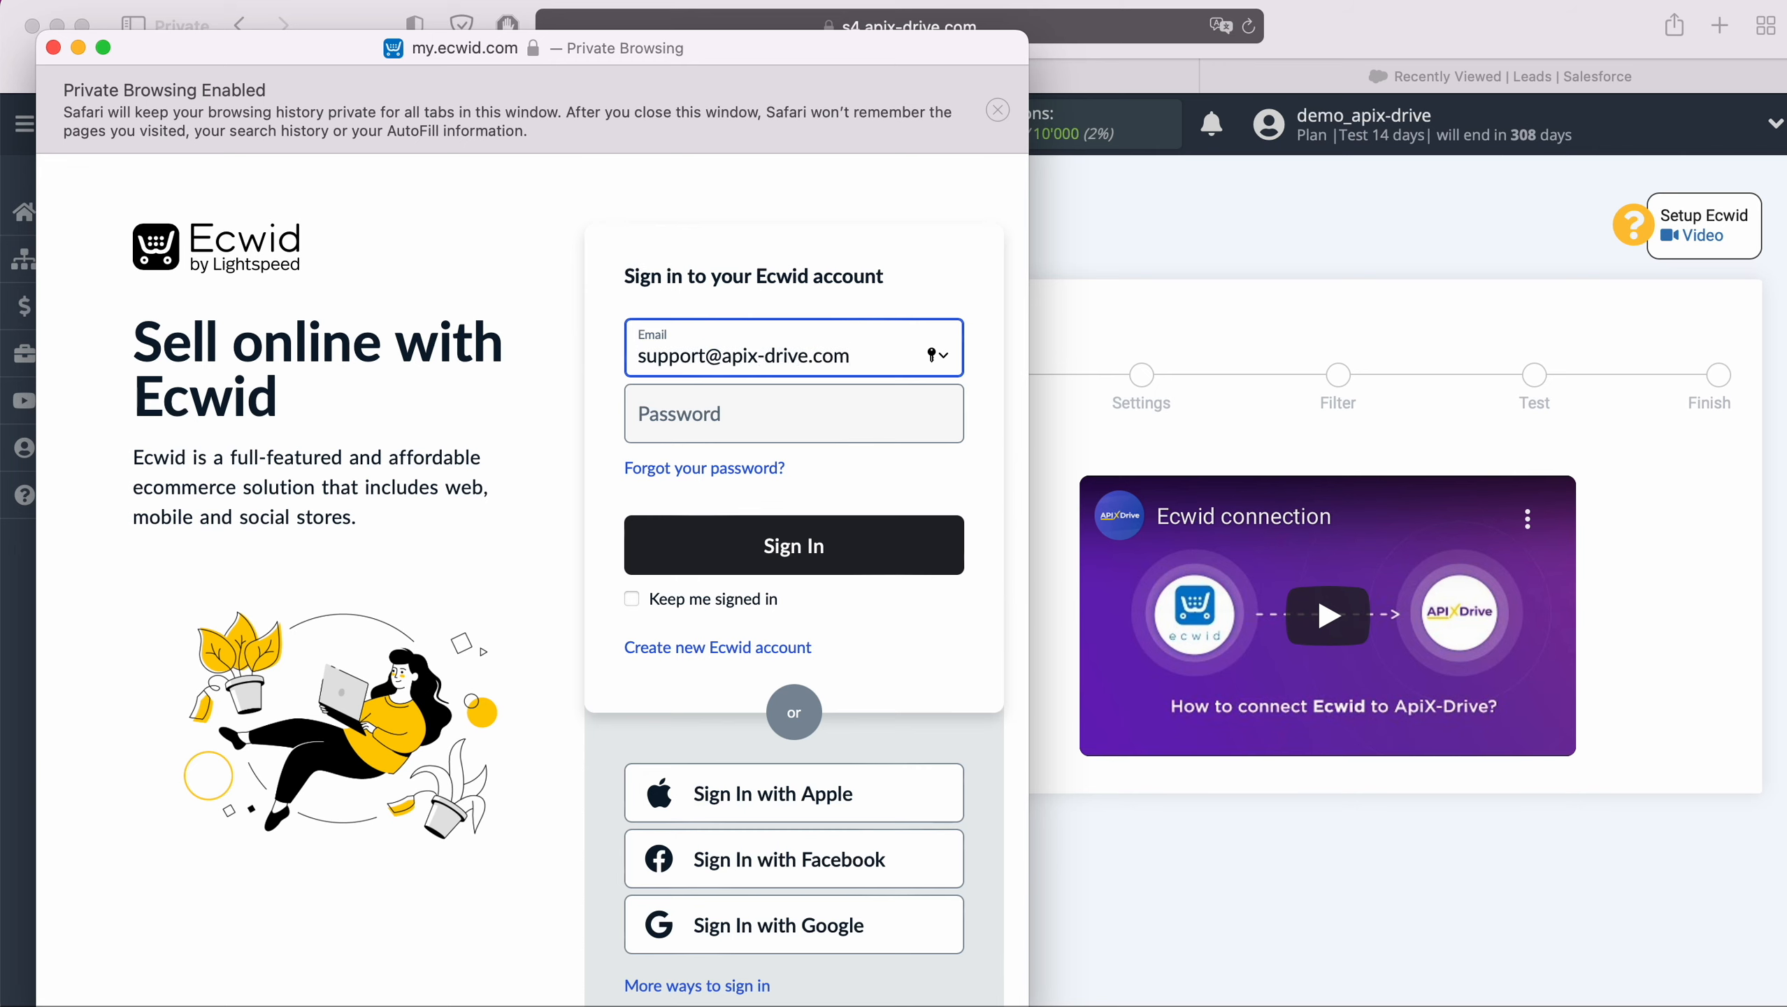
key("Tab")
type("••••••••••••")
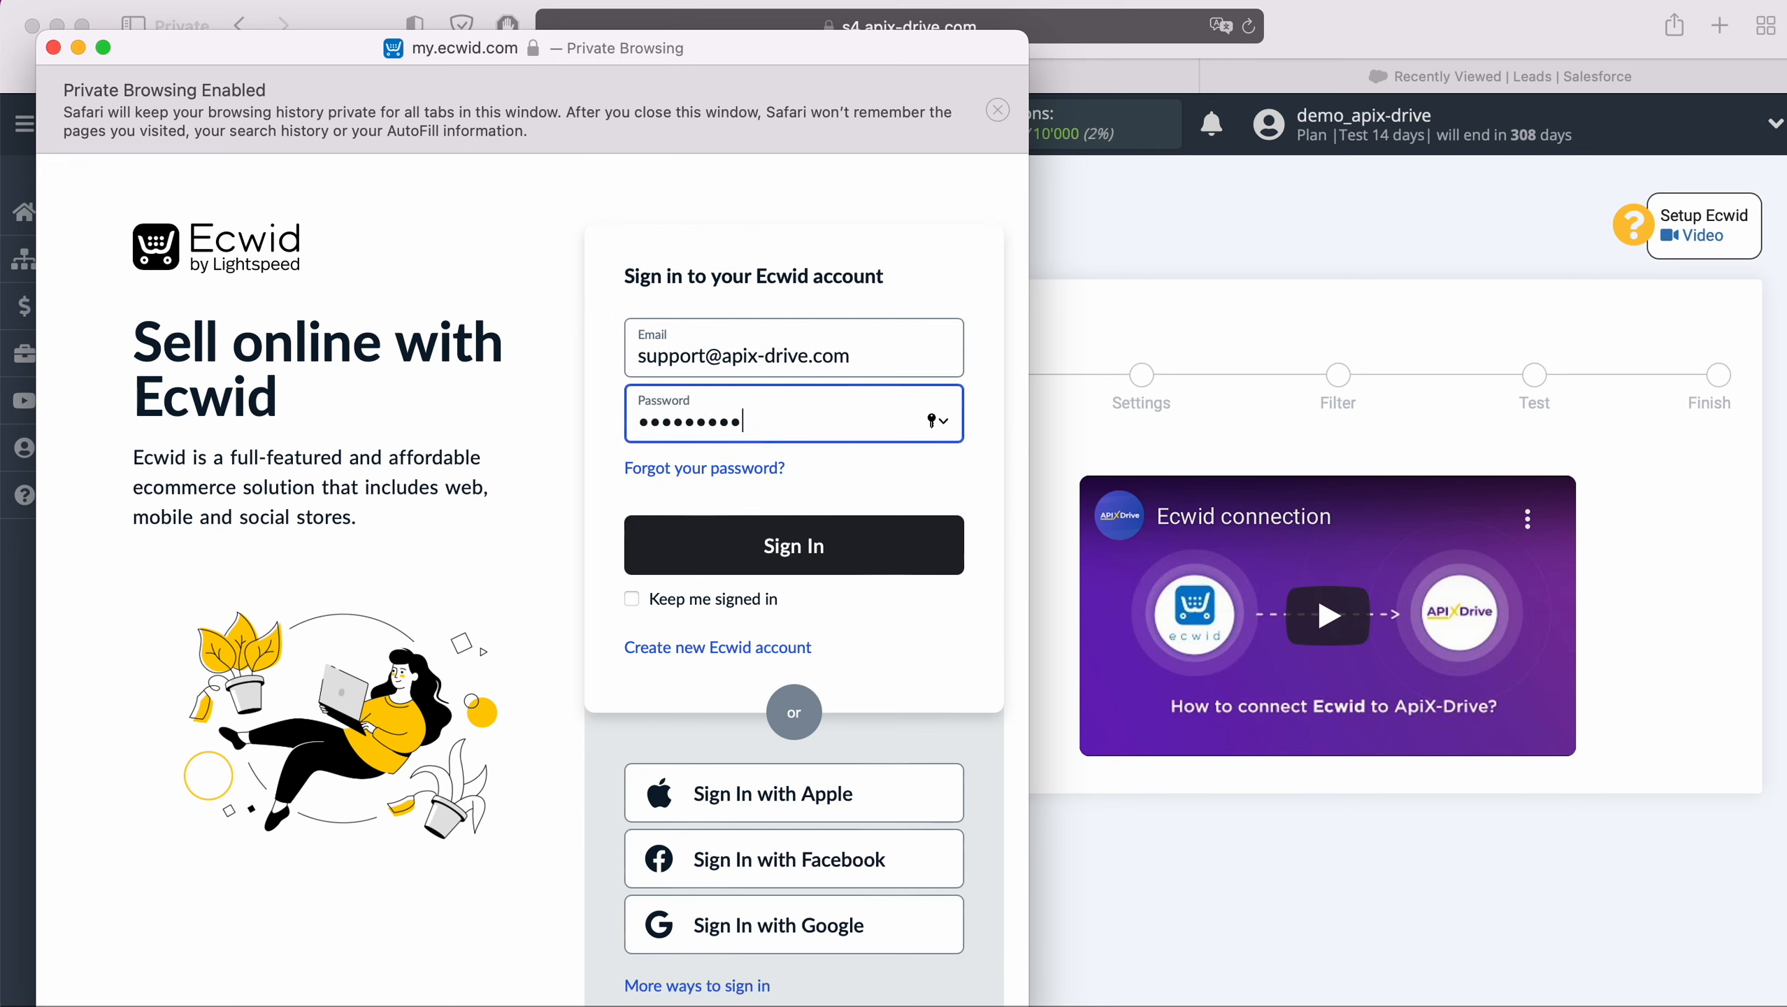
left_click(846, 534)
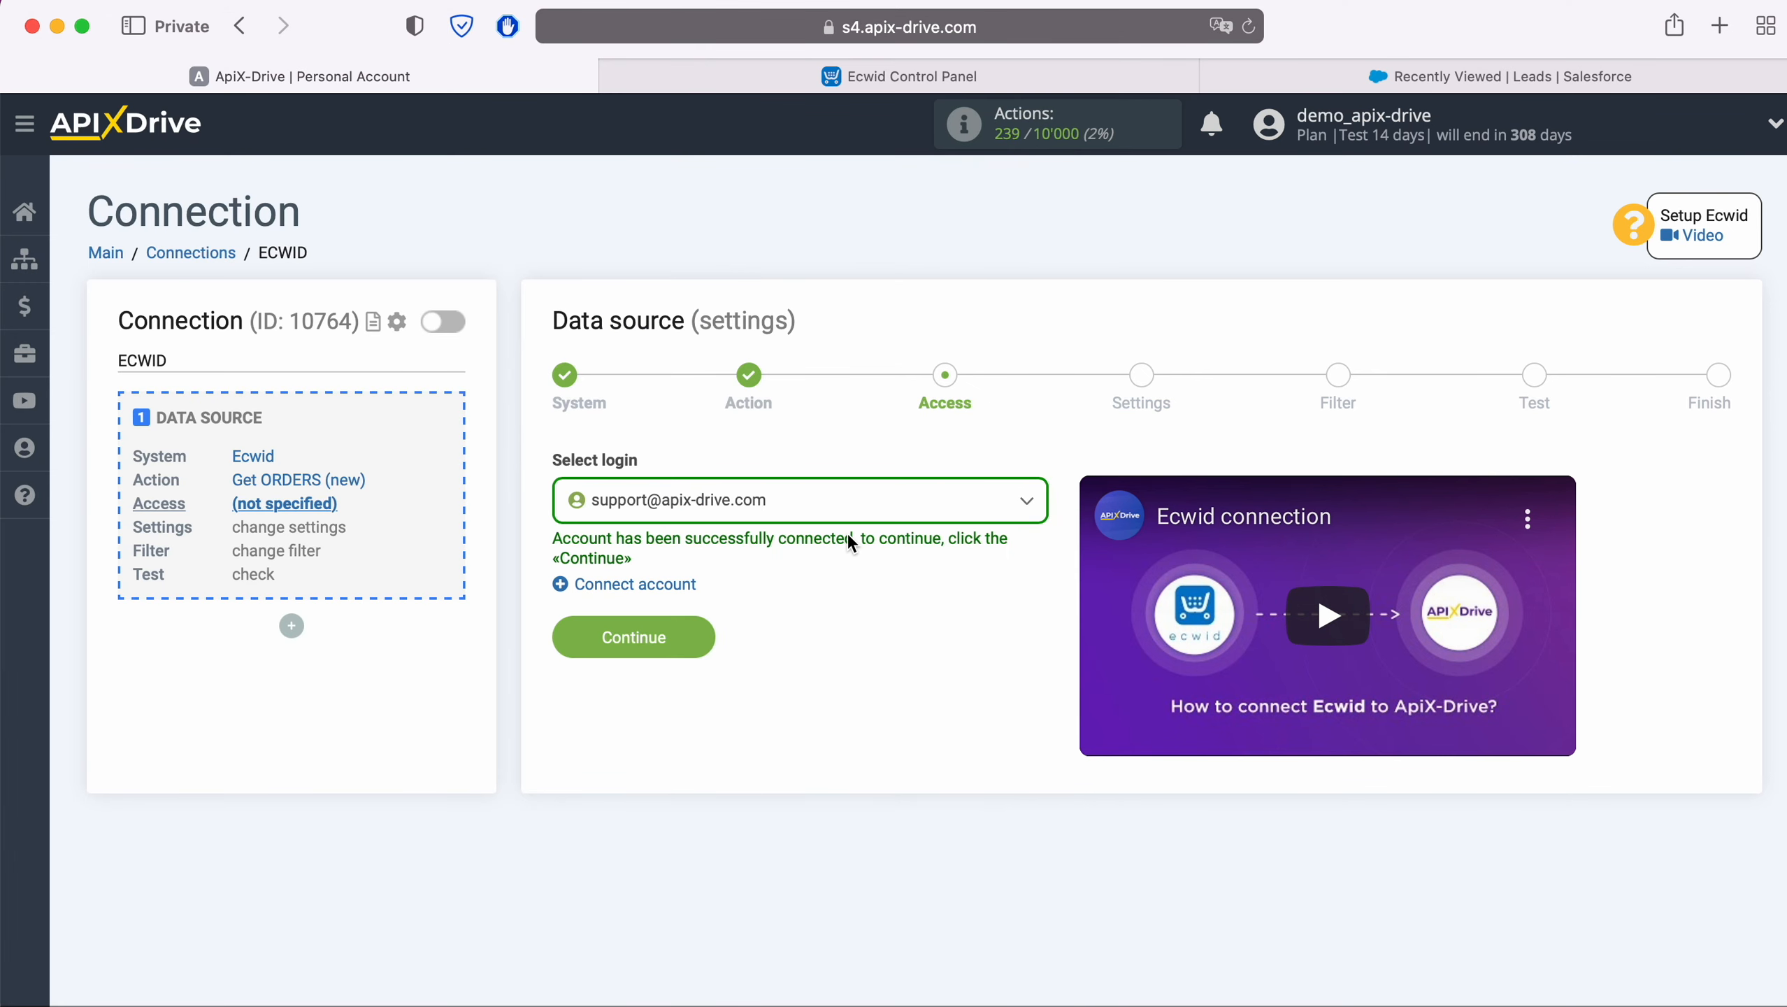
left_click(836, 502)
left_click(765, 654)
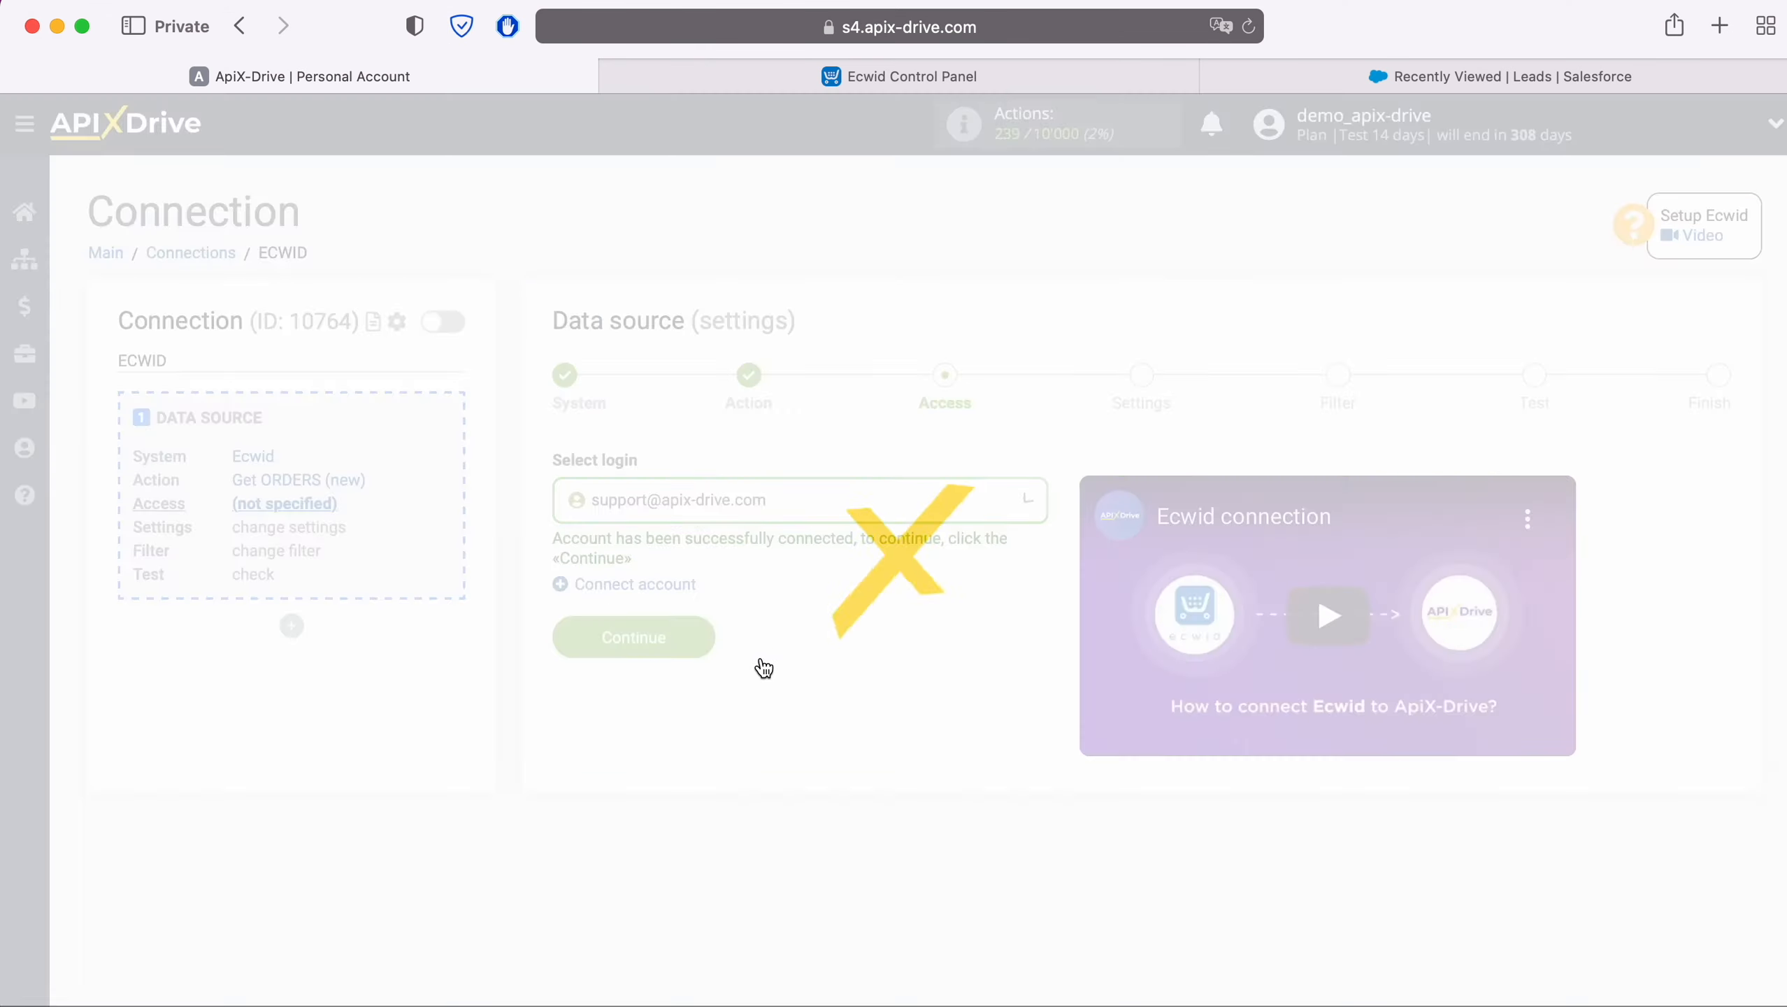
- Pass the Access, Settings and Filter steps and accept the loaded Ecwid test order data
left_click(701, 635)
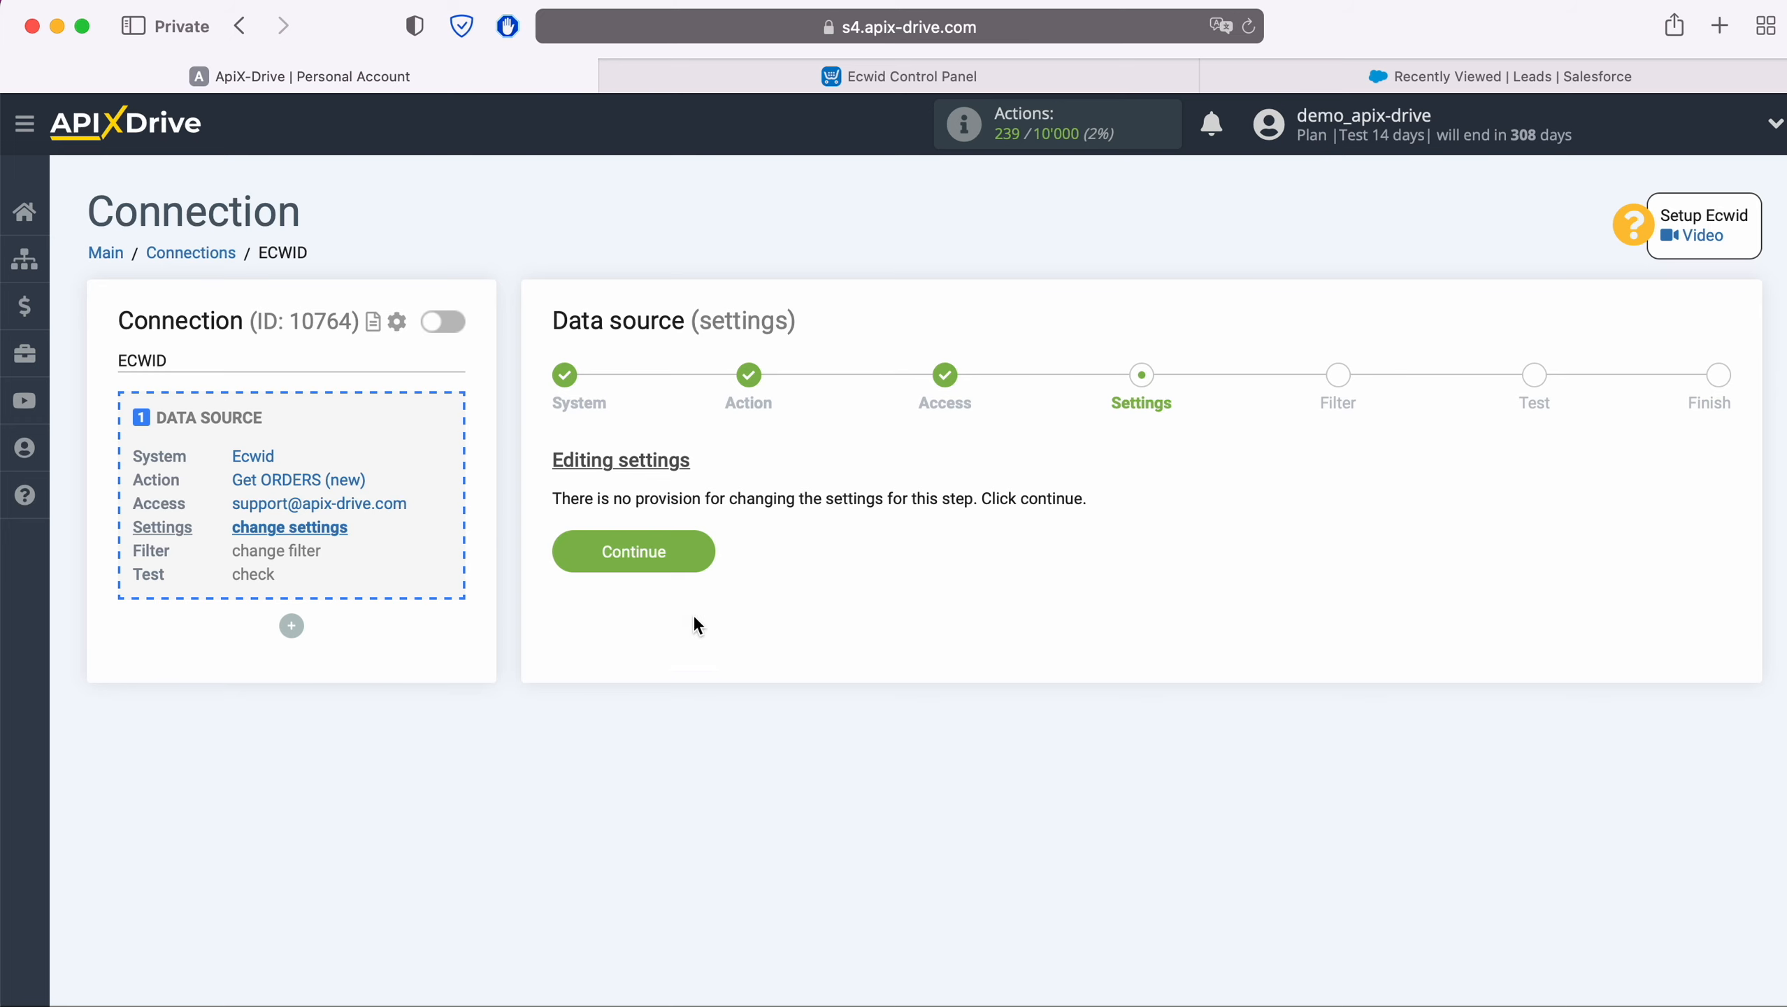
left_click(697, 558)
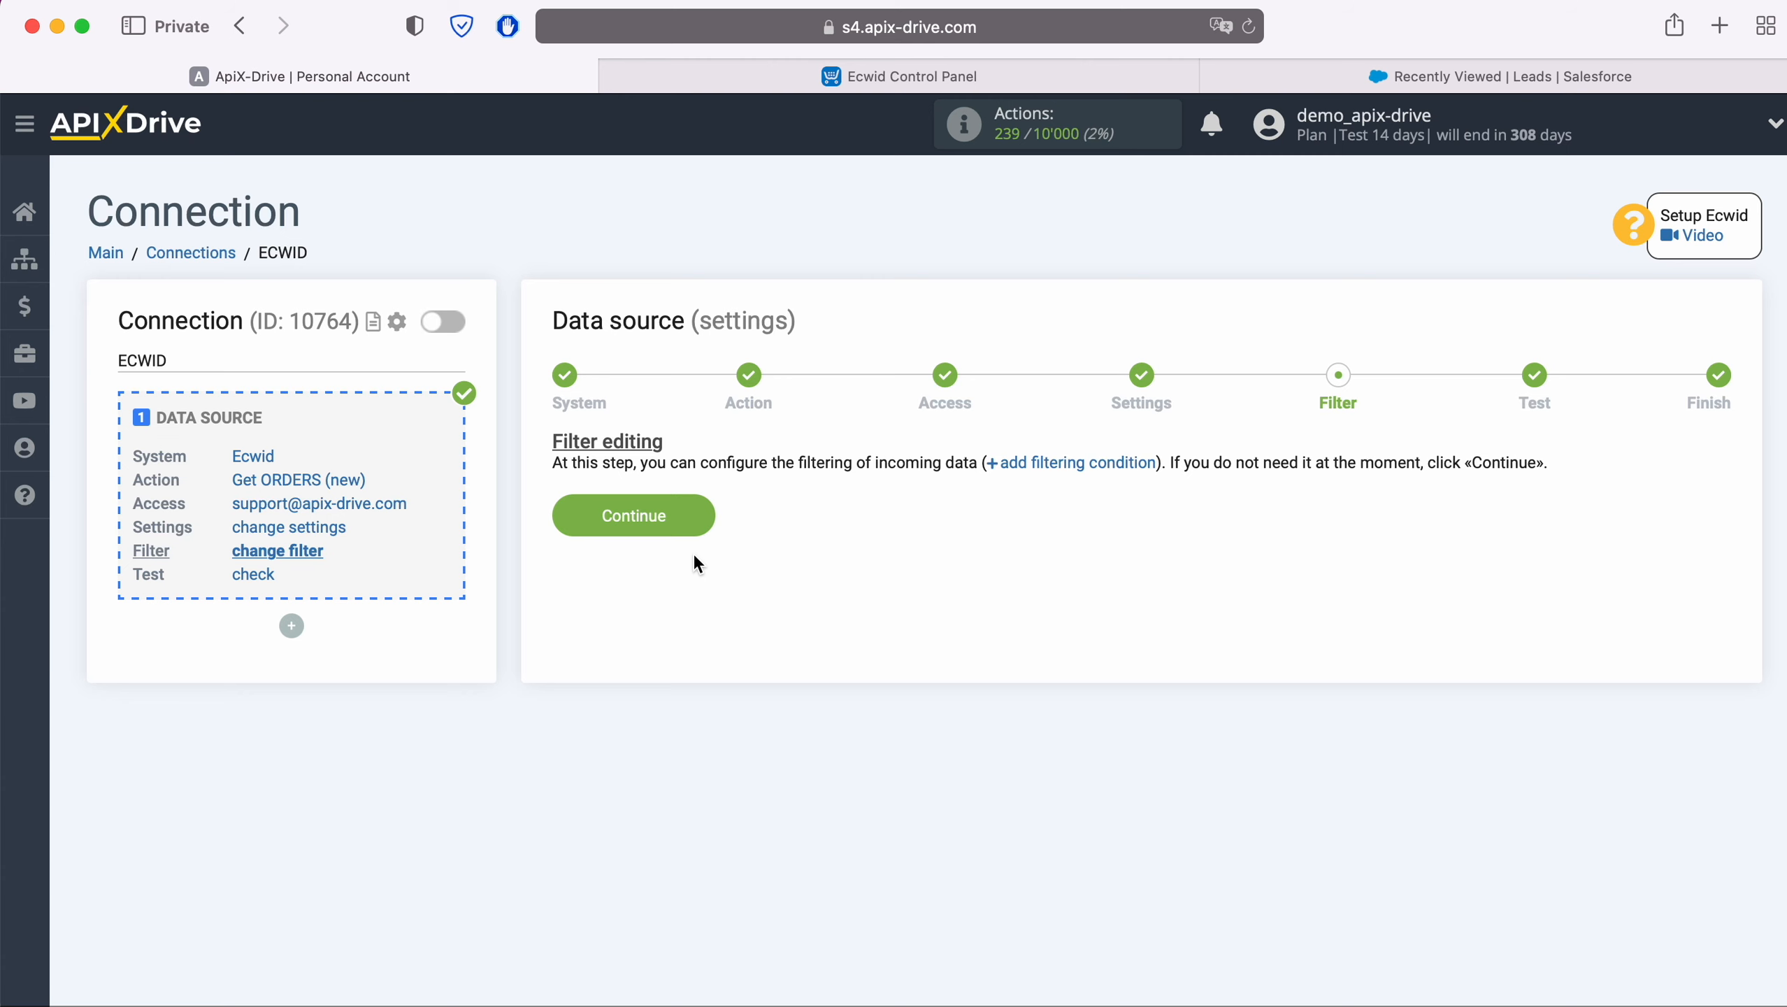
left_click(697, 513)
scroll(697, 522, "down", 8)
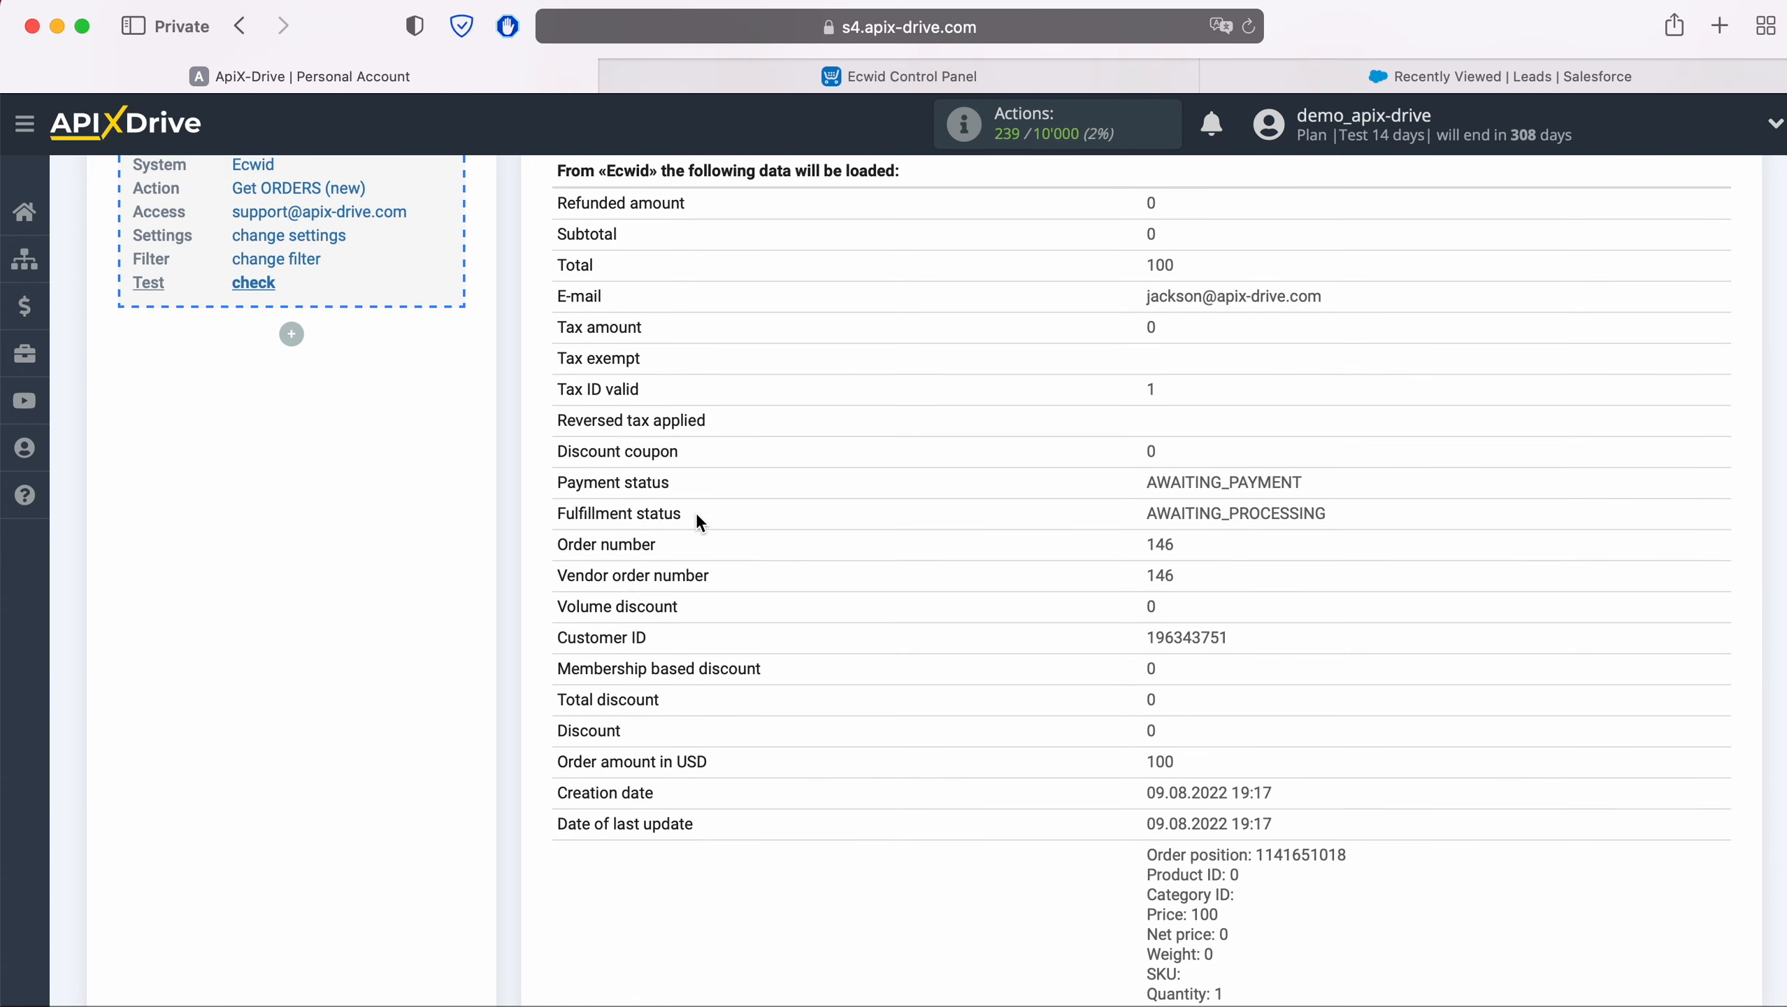
scroll(697, 520, "down", 8)
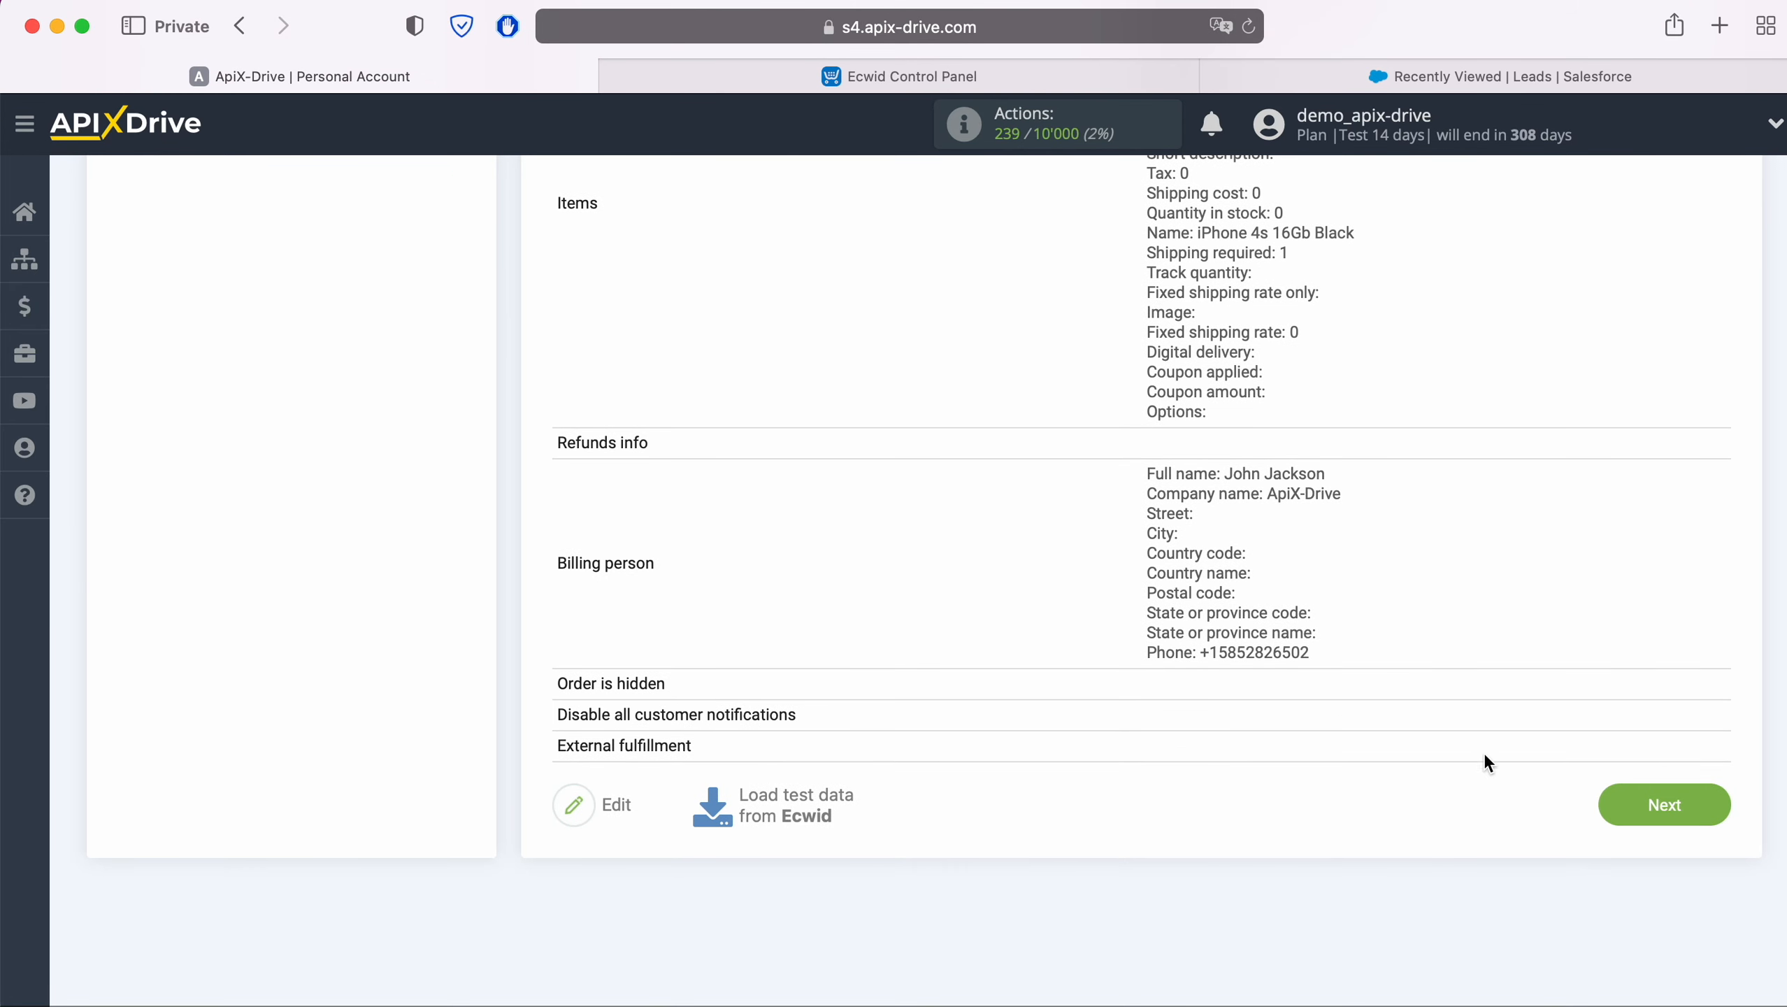
left_click(1715, 802)
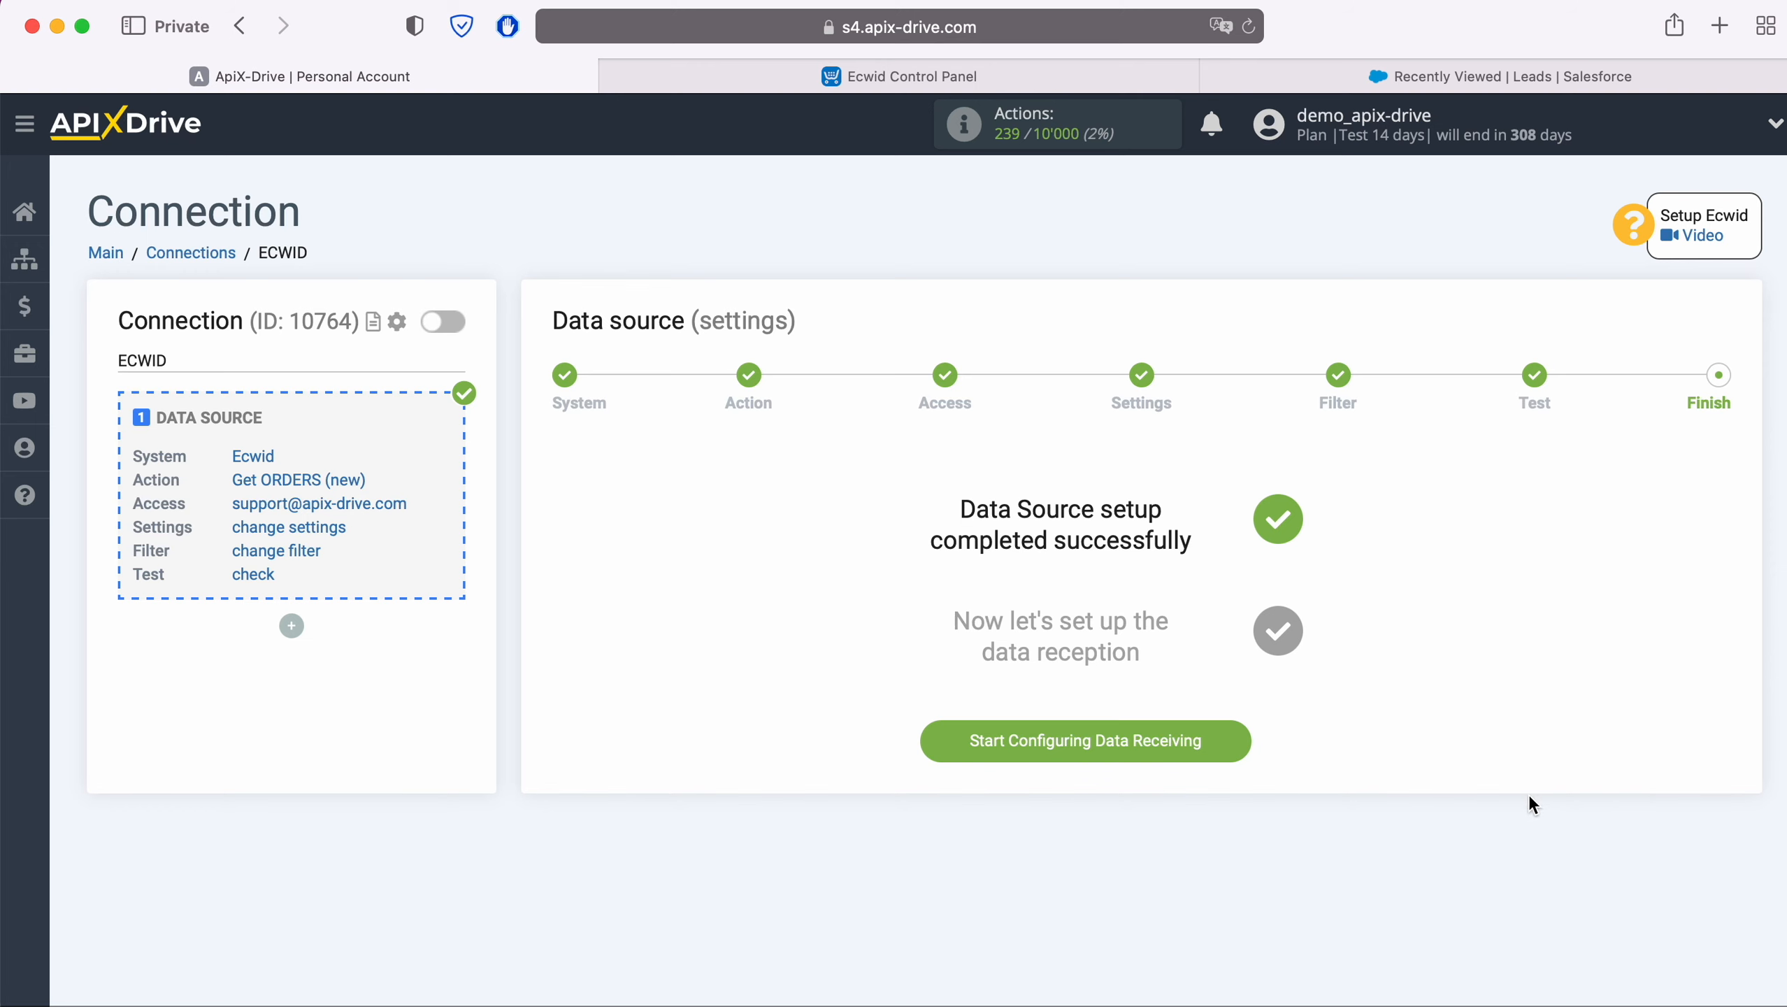
left_click(1236, 746)
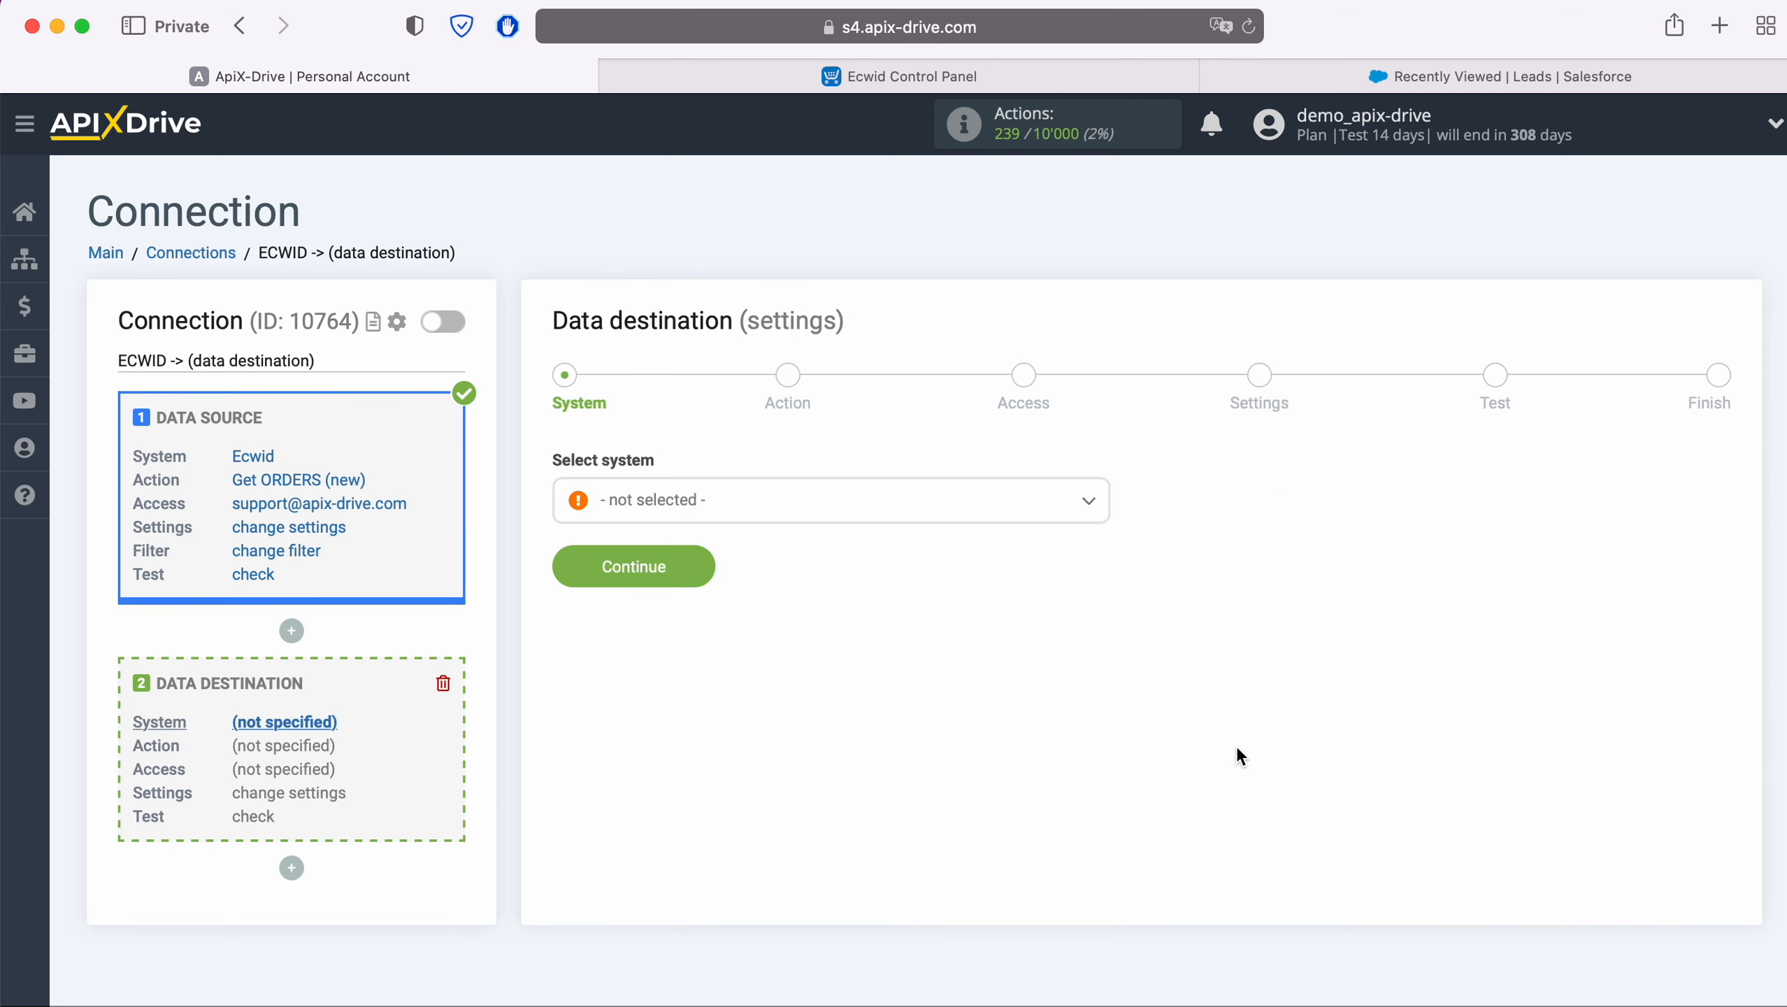
- Choose Salesforce CRM as the data destination system
left_click(910, 513)
scroll(949, 694, "down", 10)
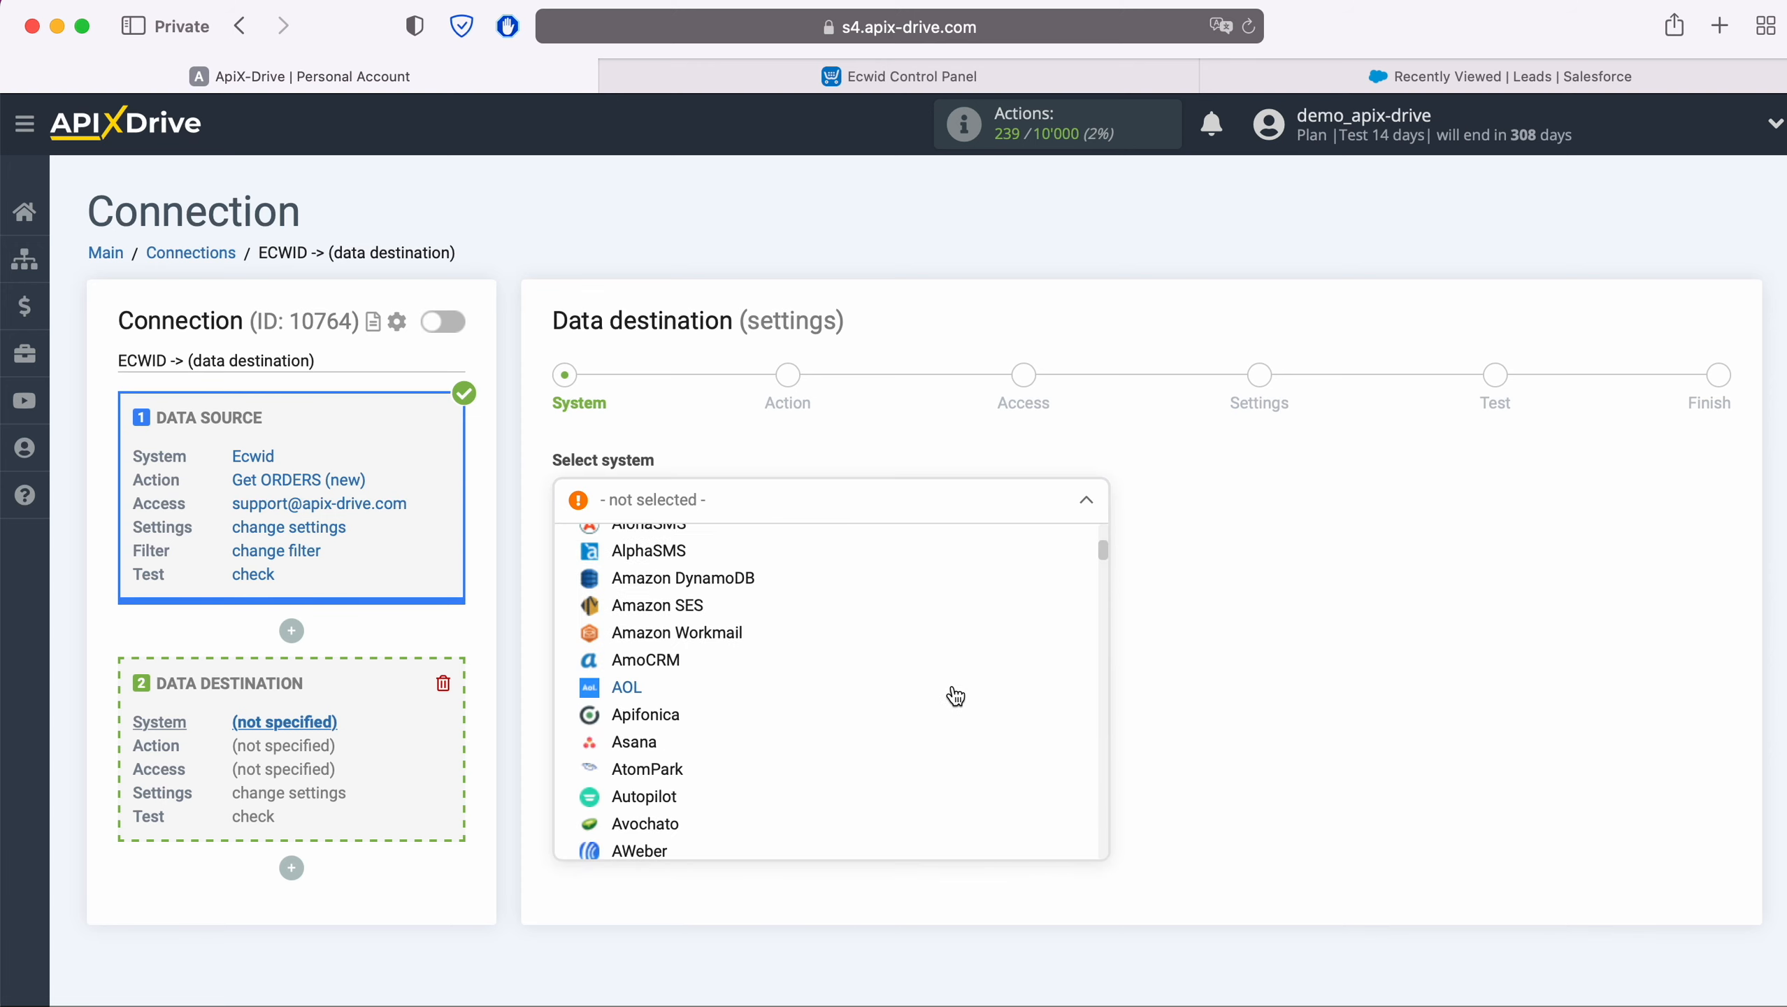
scroll(956, 696, "down", 20)
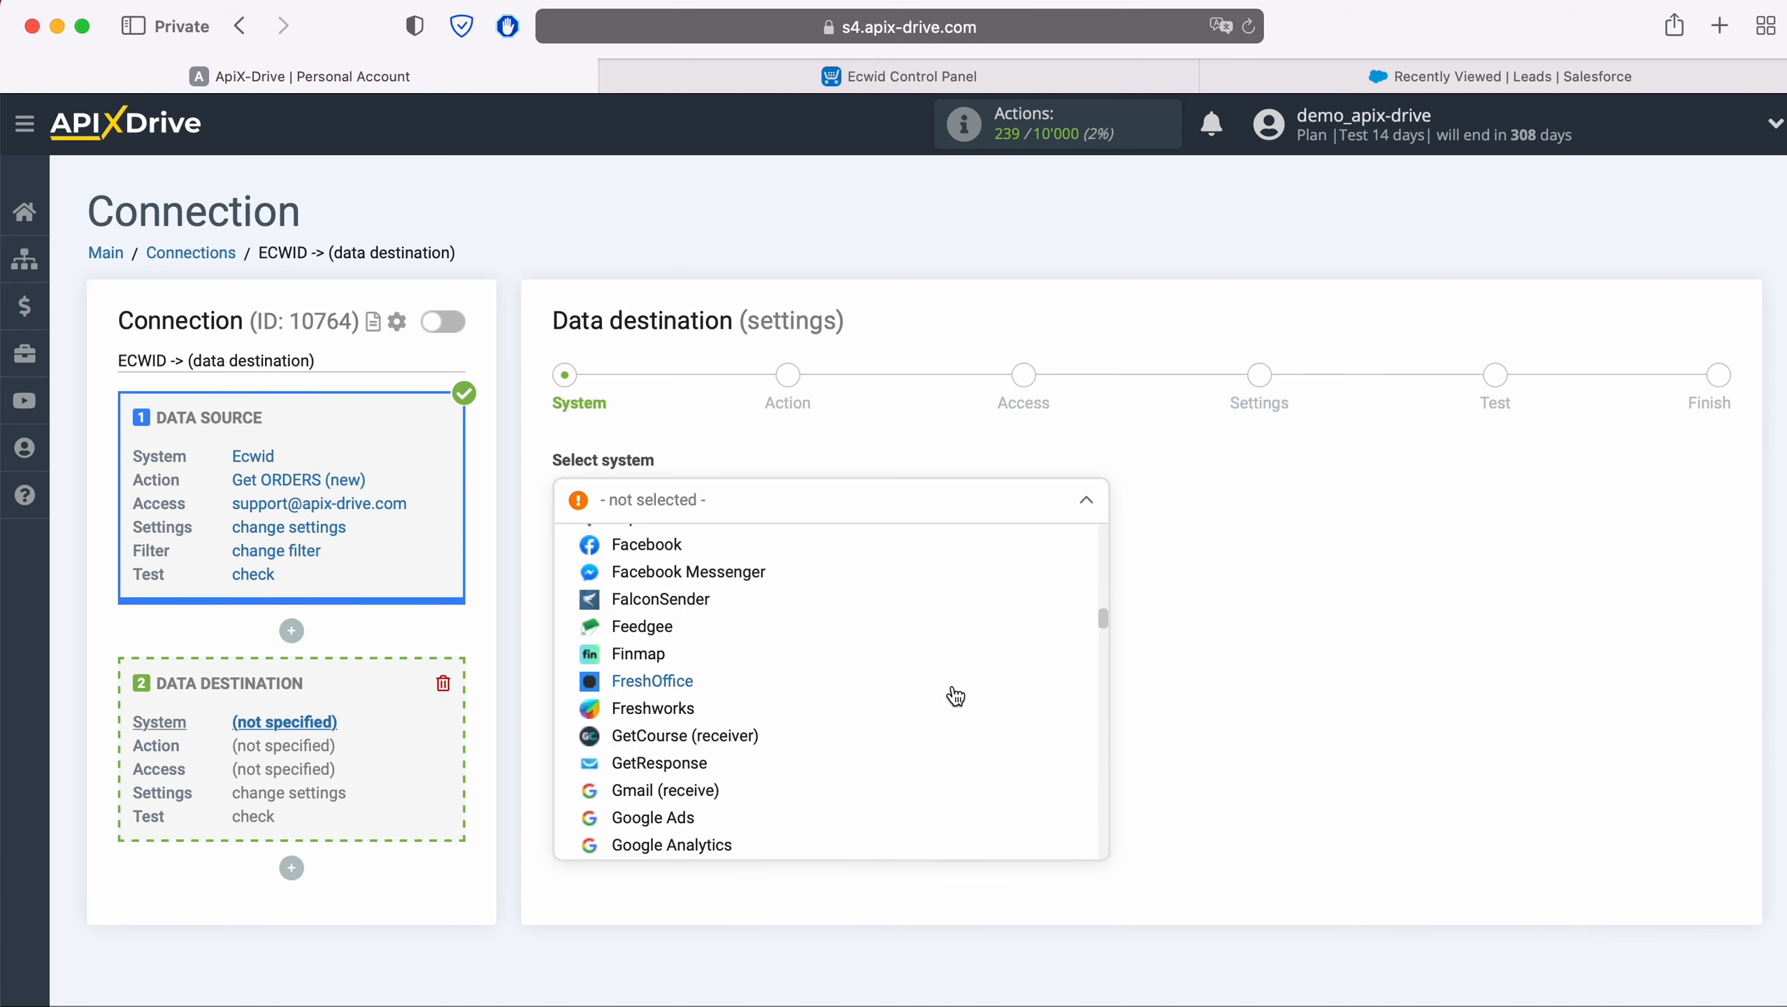
scroll(956, 695, "down", 20)
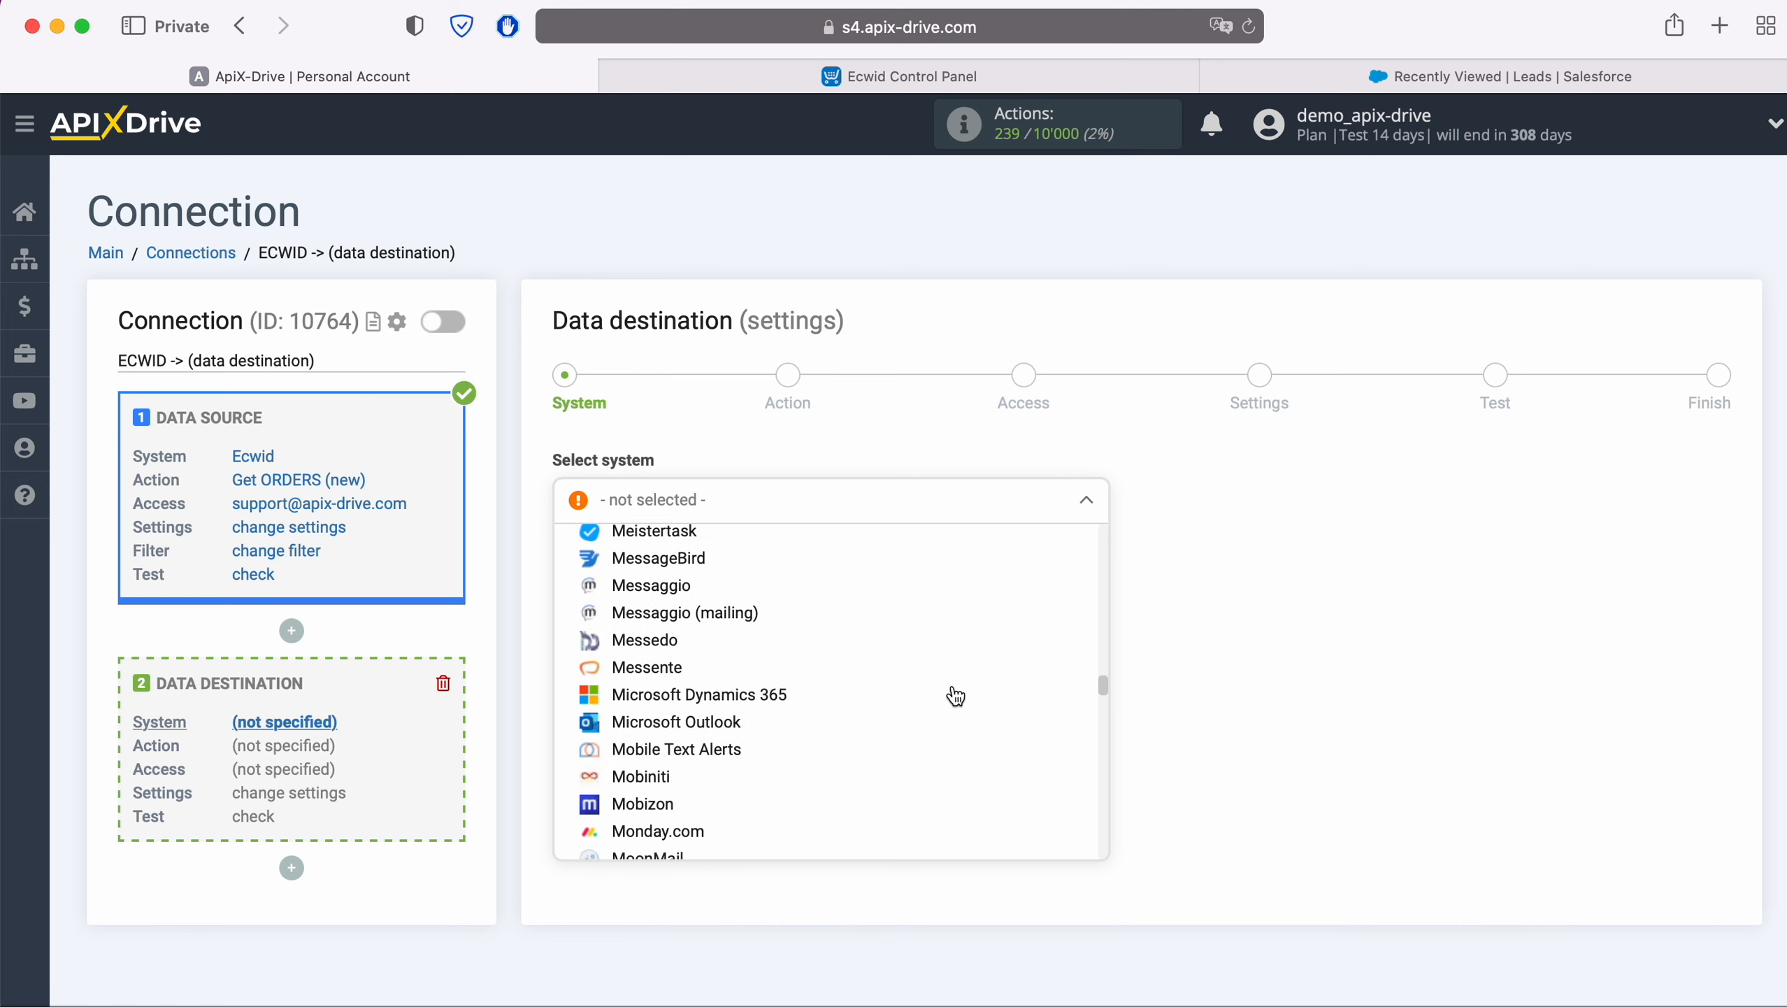
scroll(956, 695, "down", 20)
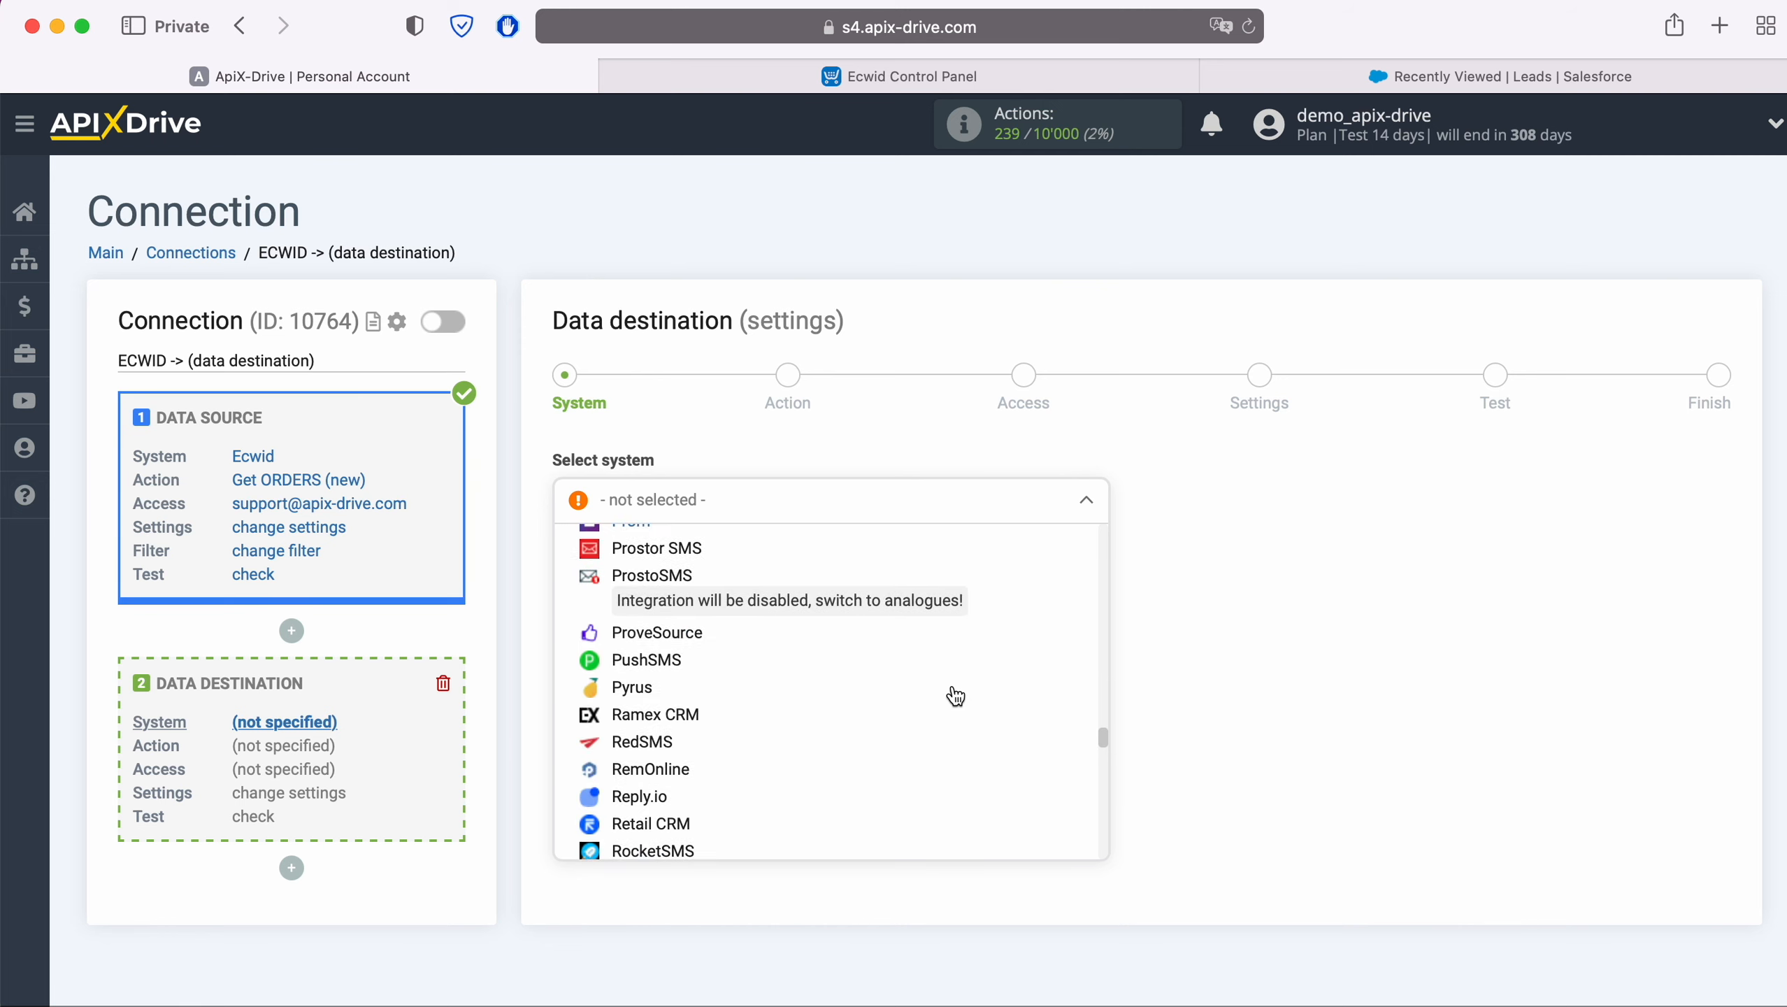
scroll(955, 695, "down", 3)
left_click(707, 647)
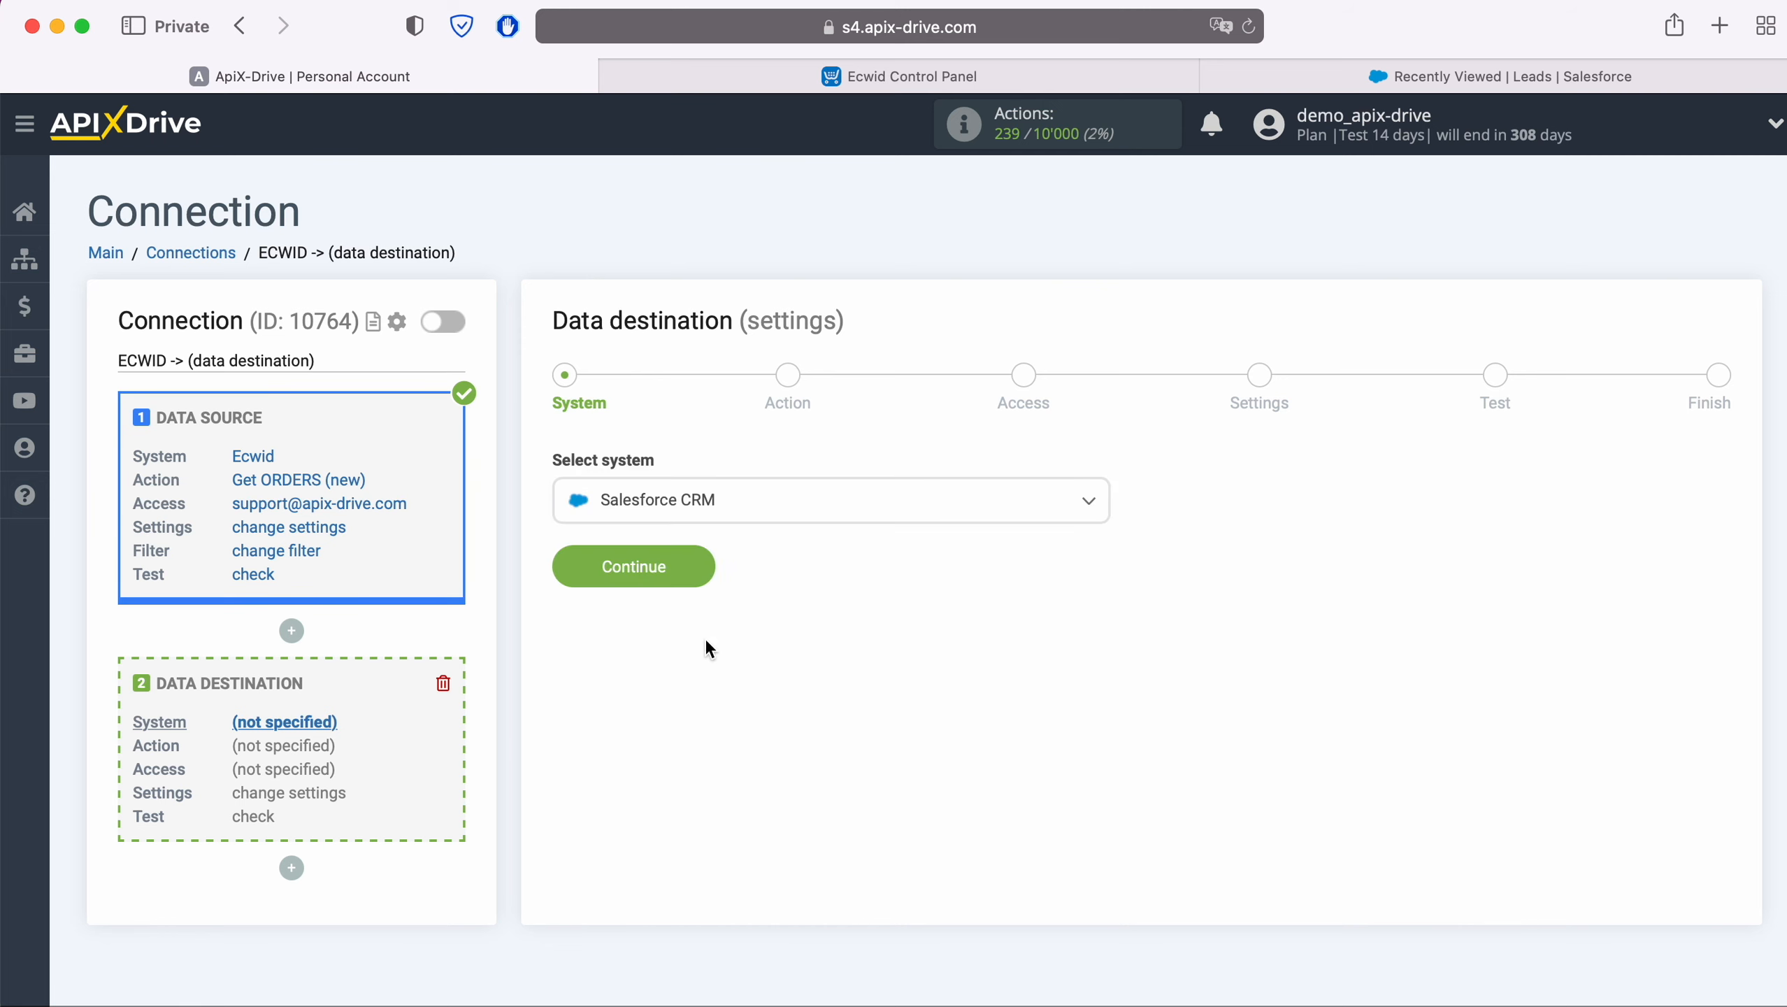
left_click(707, 576)
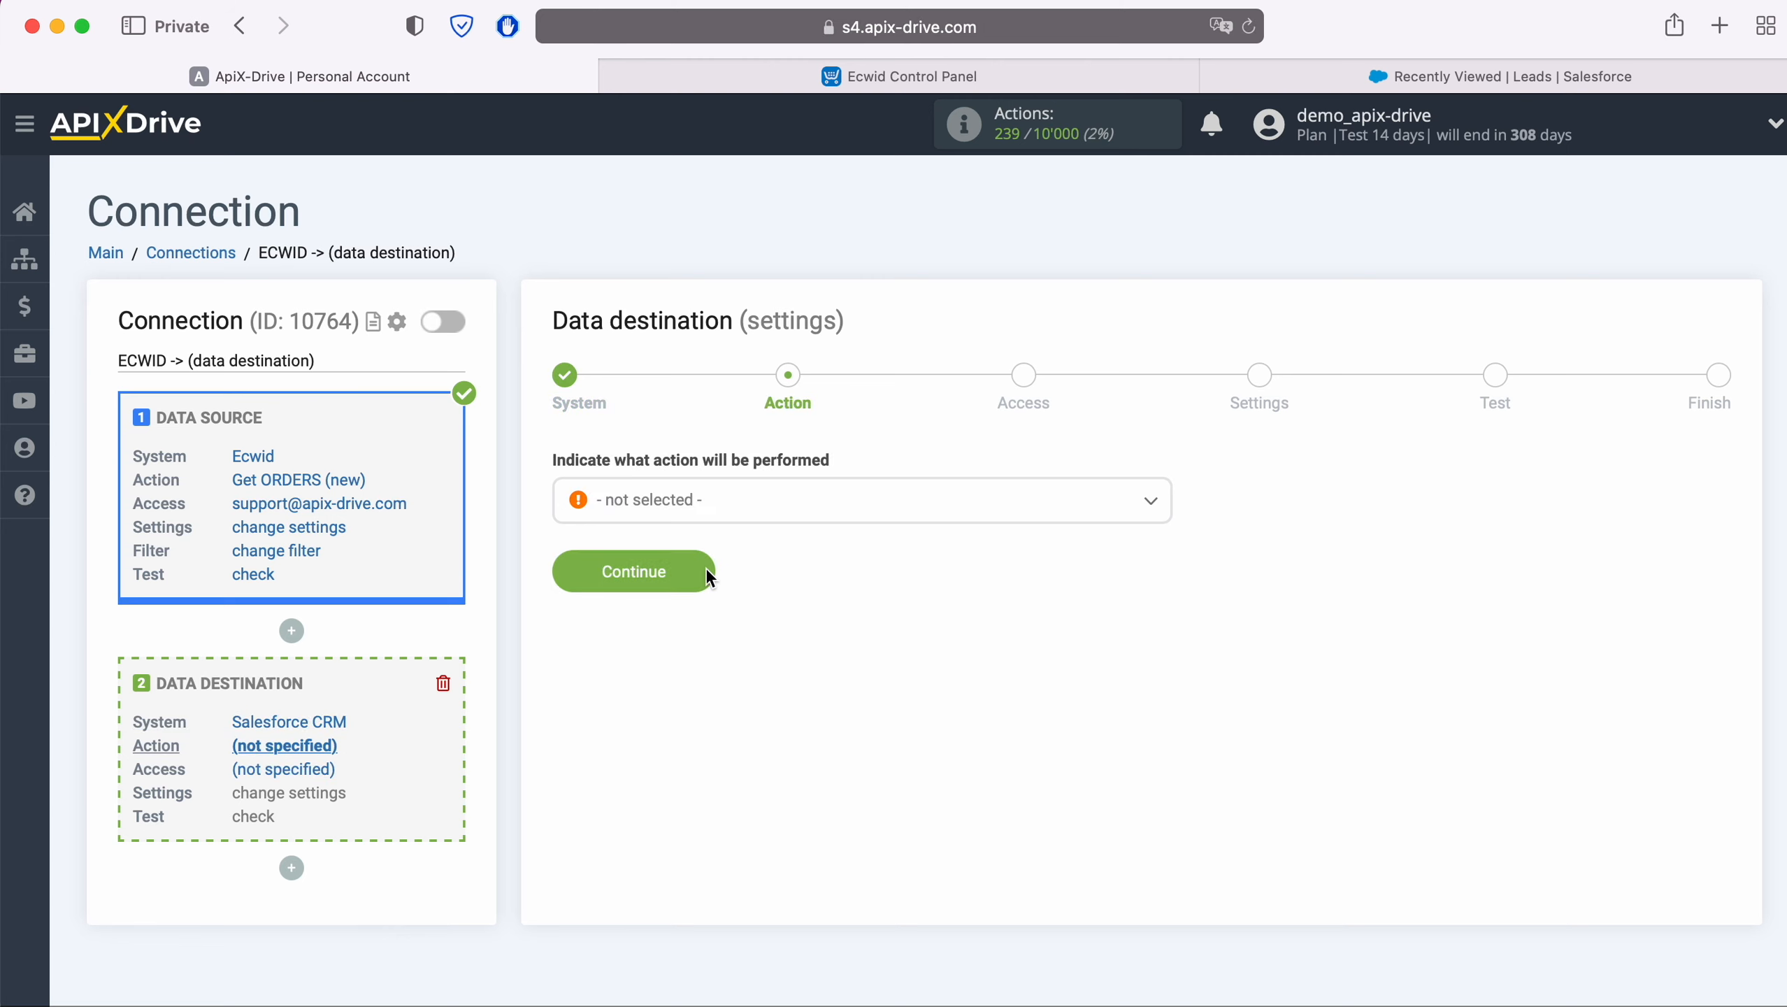
- Set the Salesforce destination action to Create LEAD
left_click(791, 502)
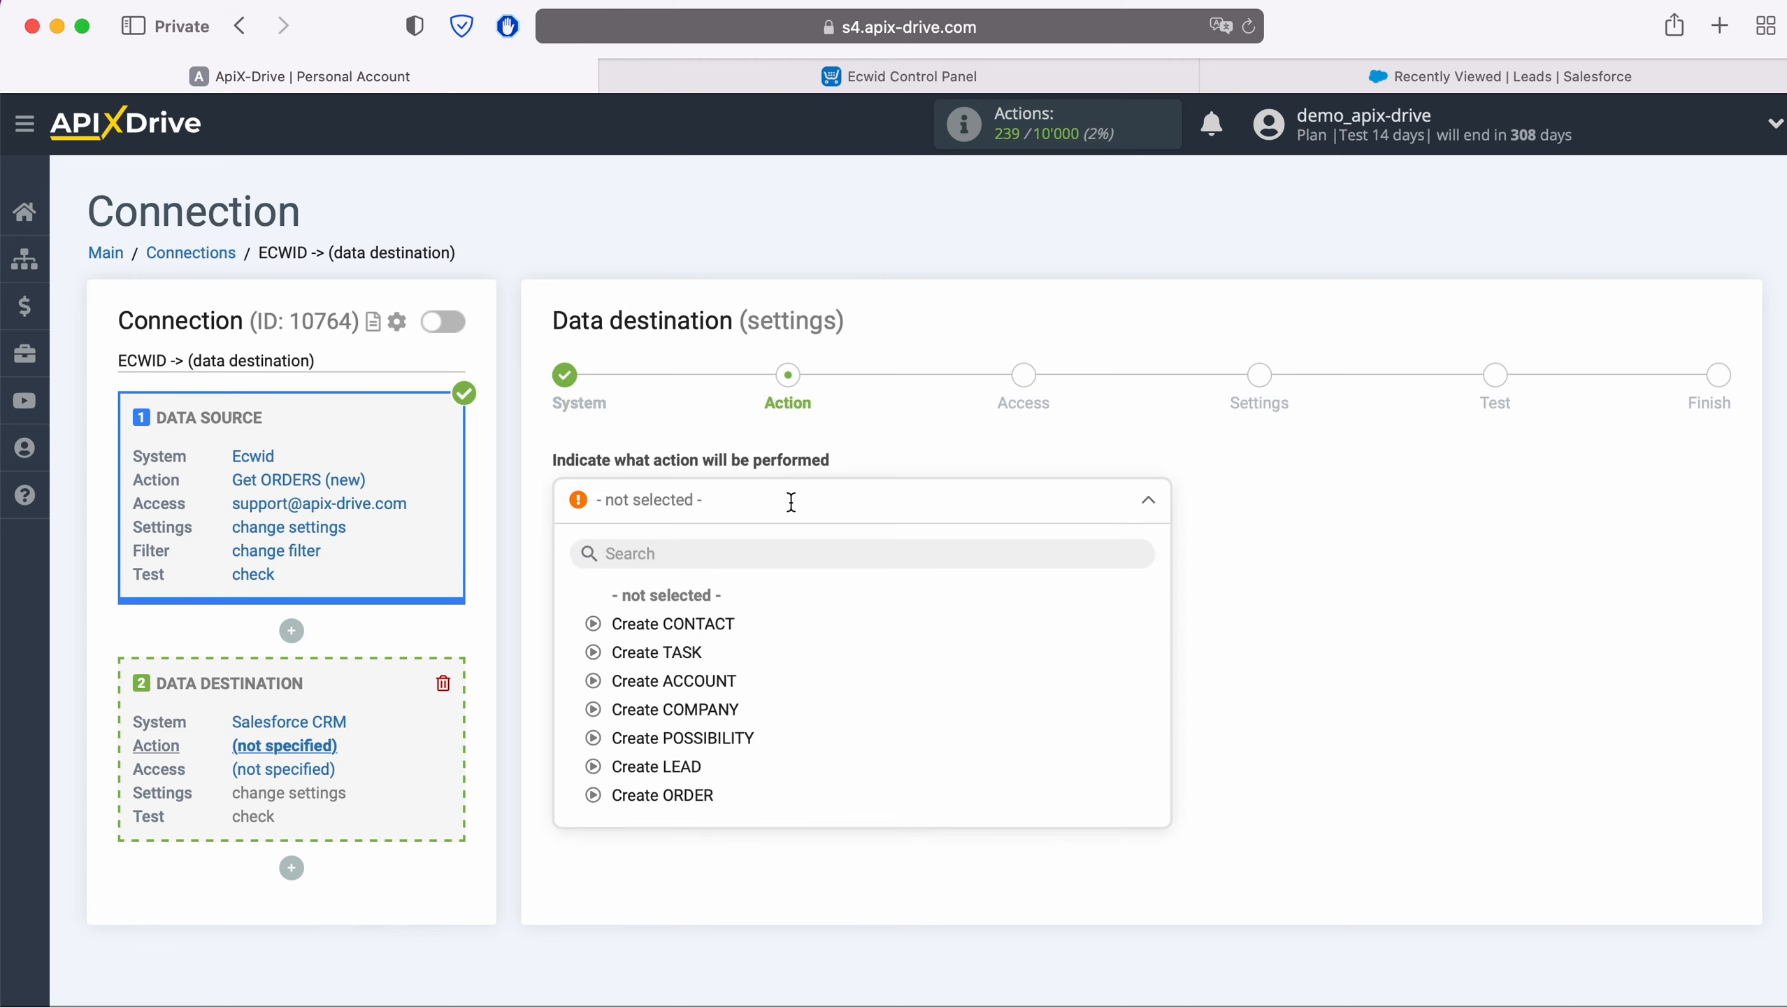
left_click(698, 766)
left_click(706, 571)
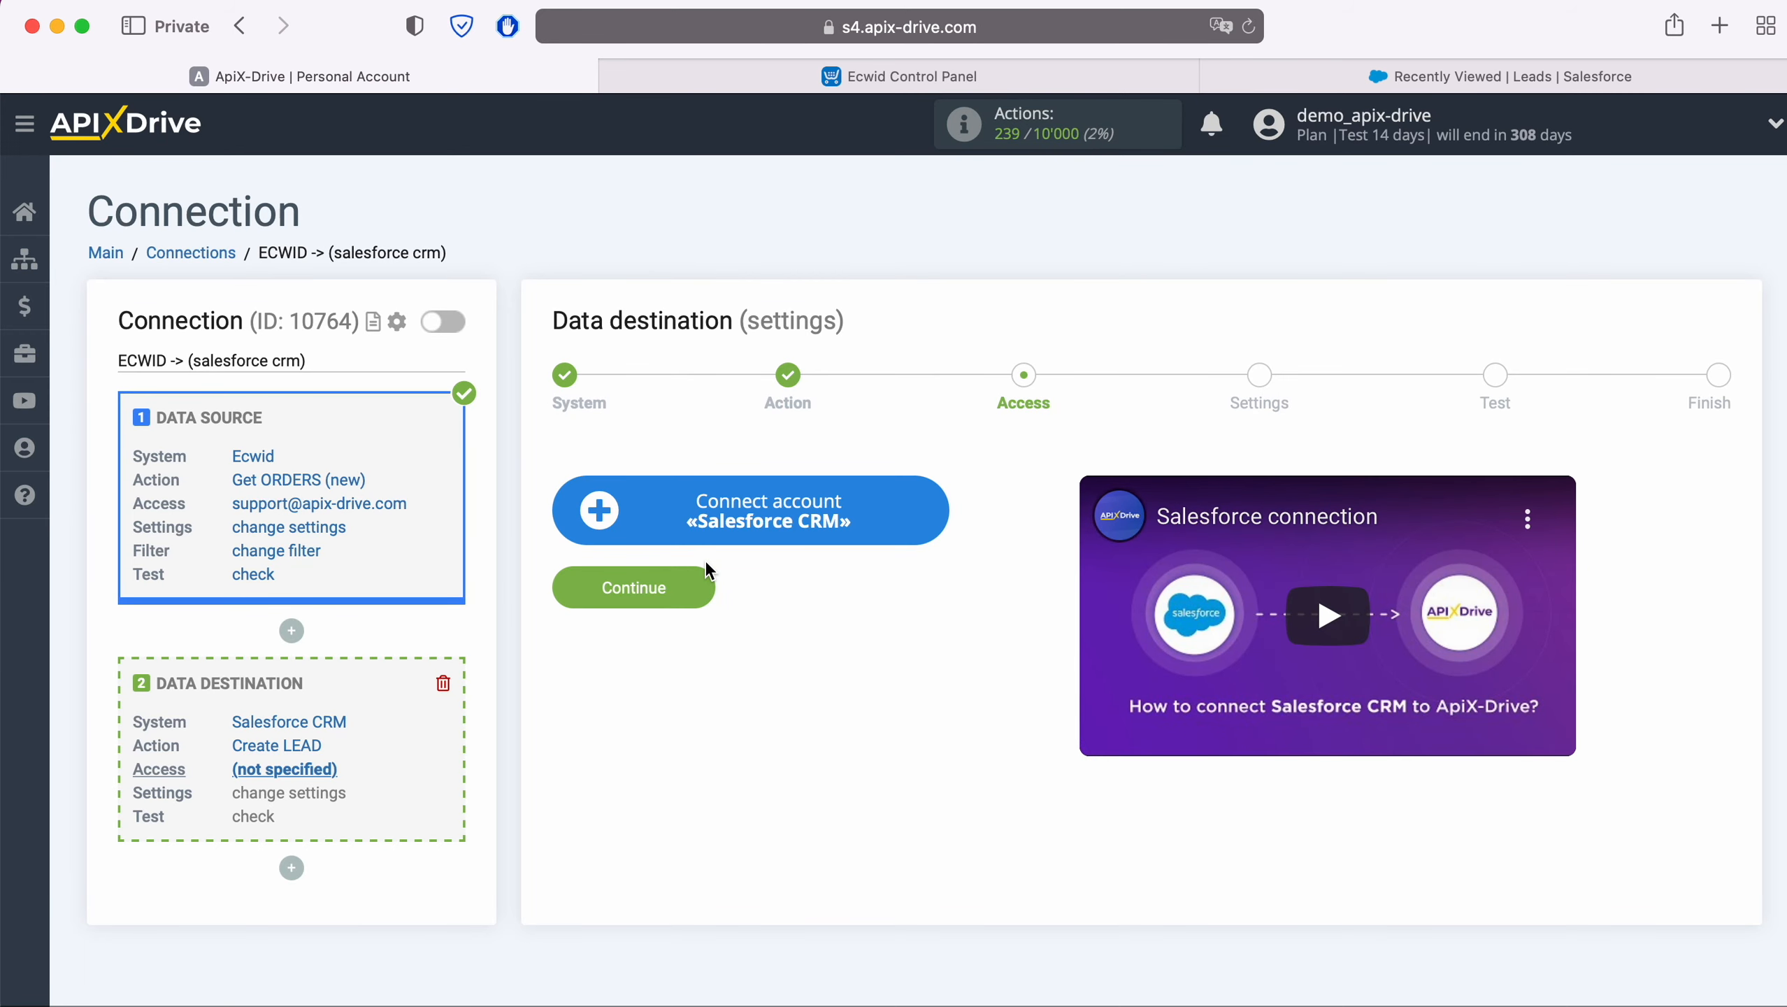
- Log in to Salesforce with the pasted account username and the account password
left_click(933, 510)
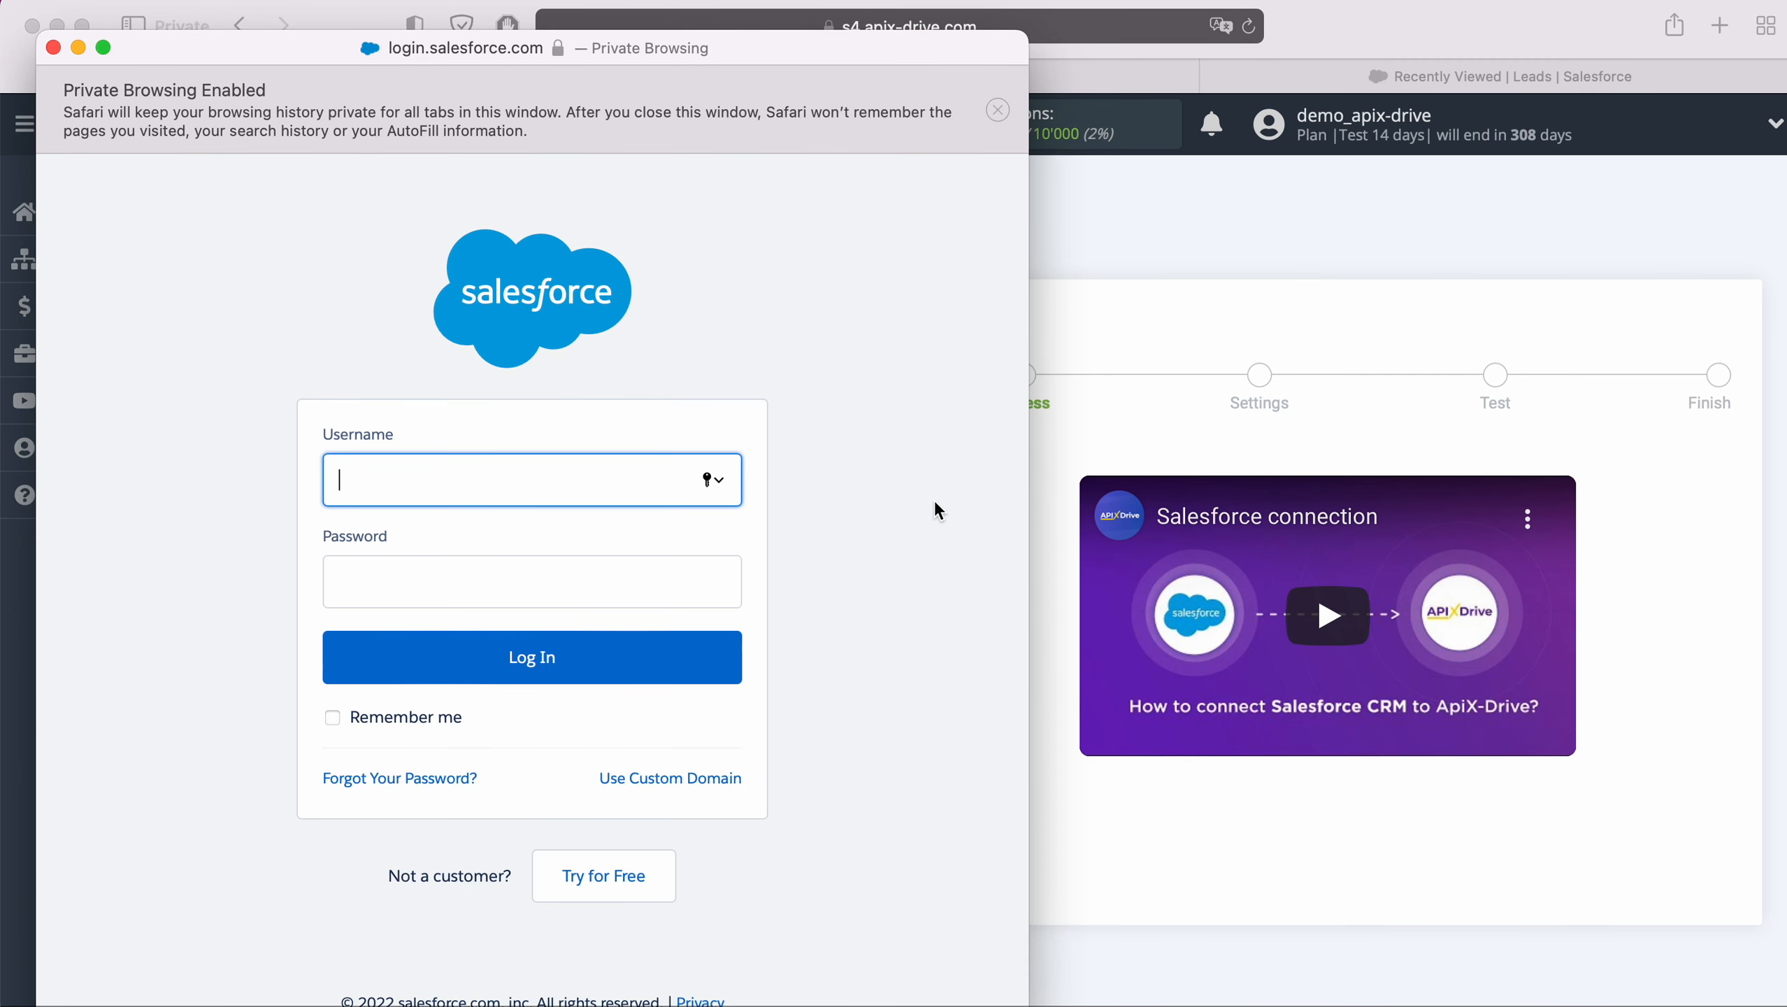
right_click(501, 480)
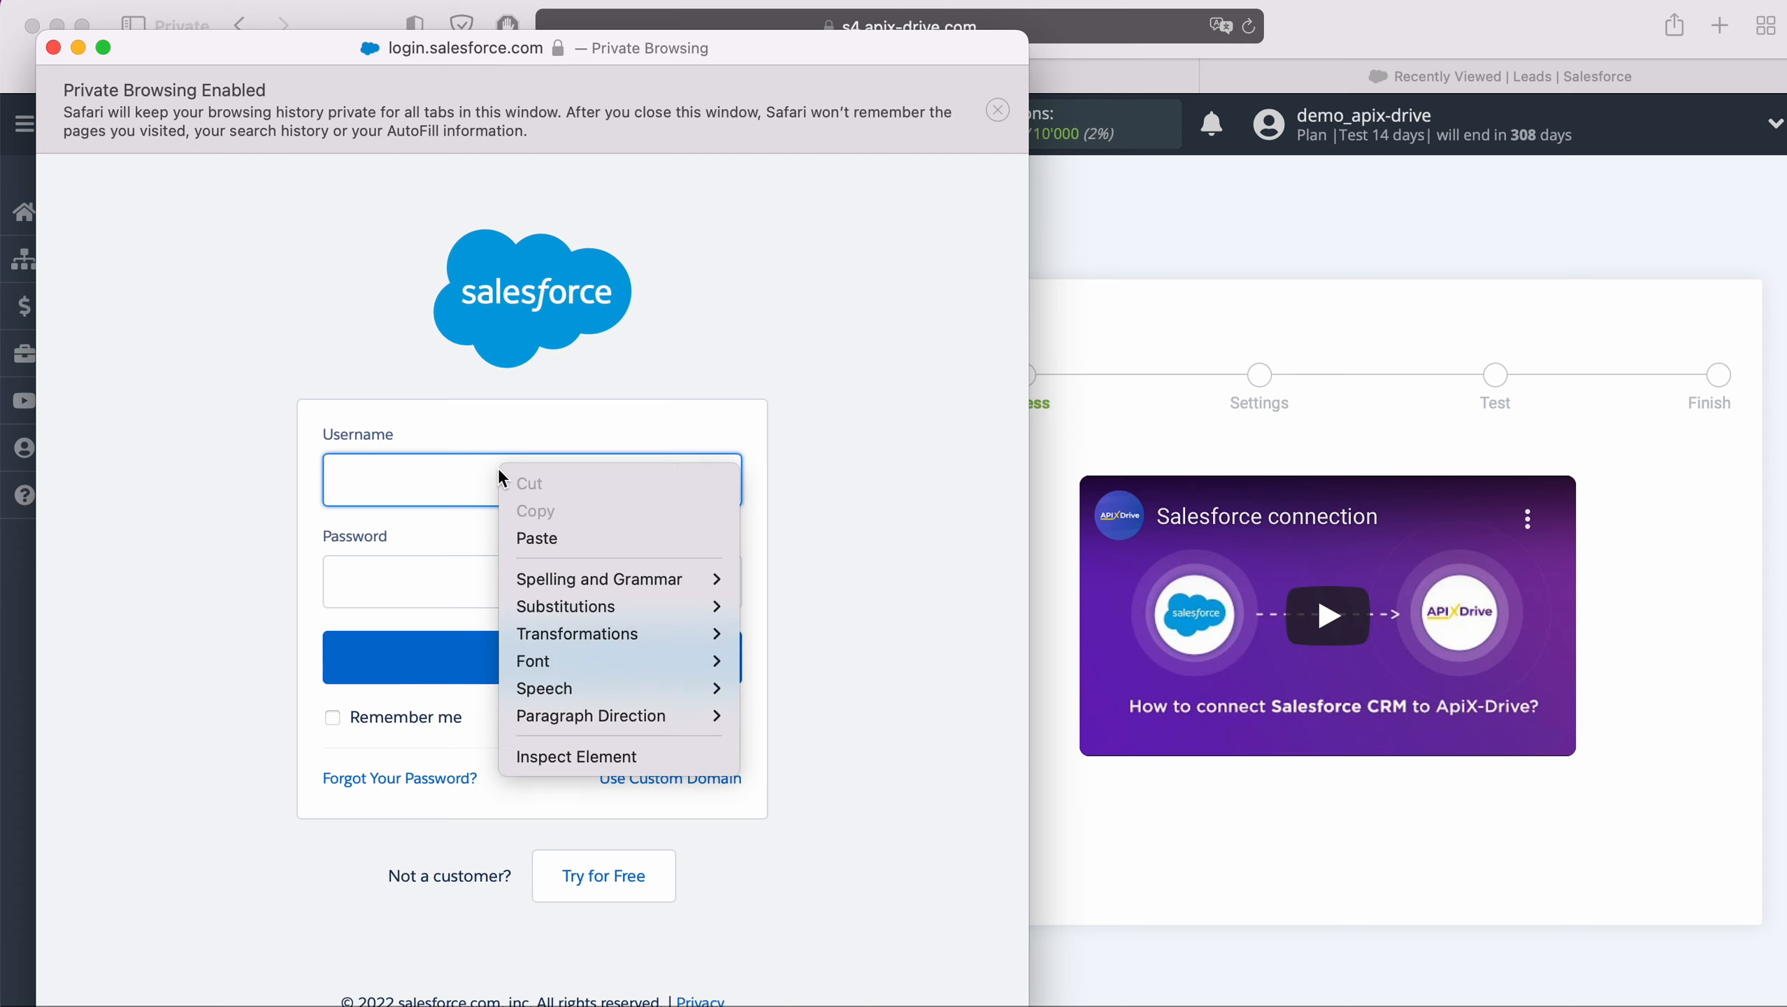
left_click(555, 535)
left_click(542, 571)
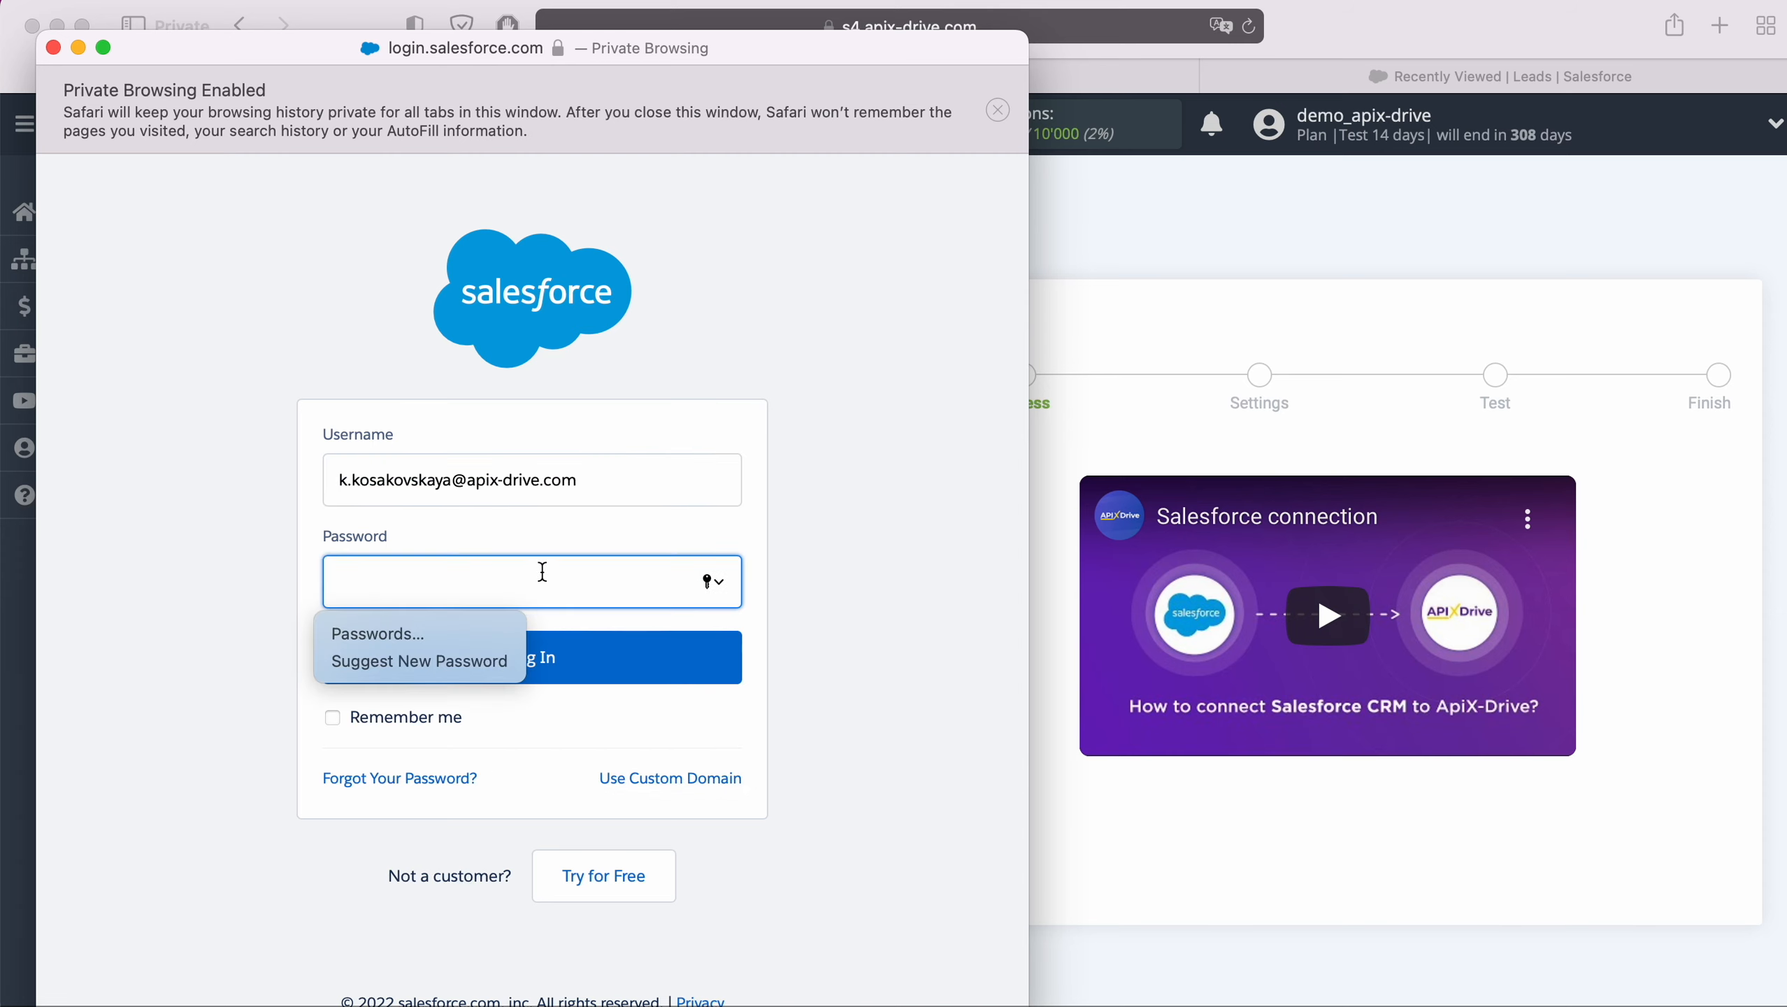
type("•••••••••")
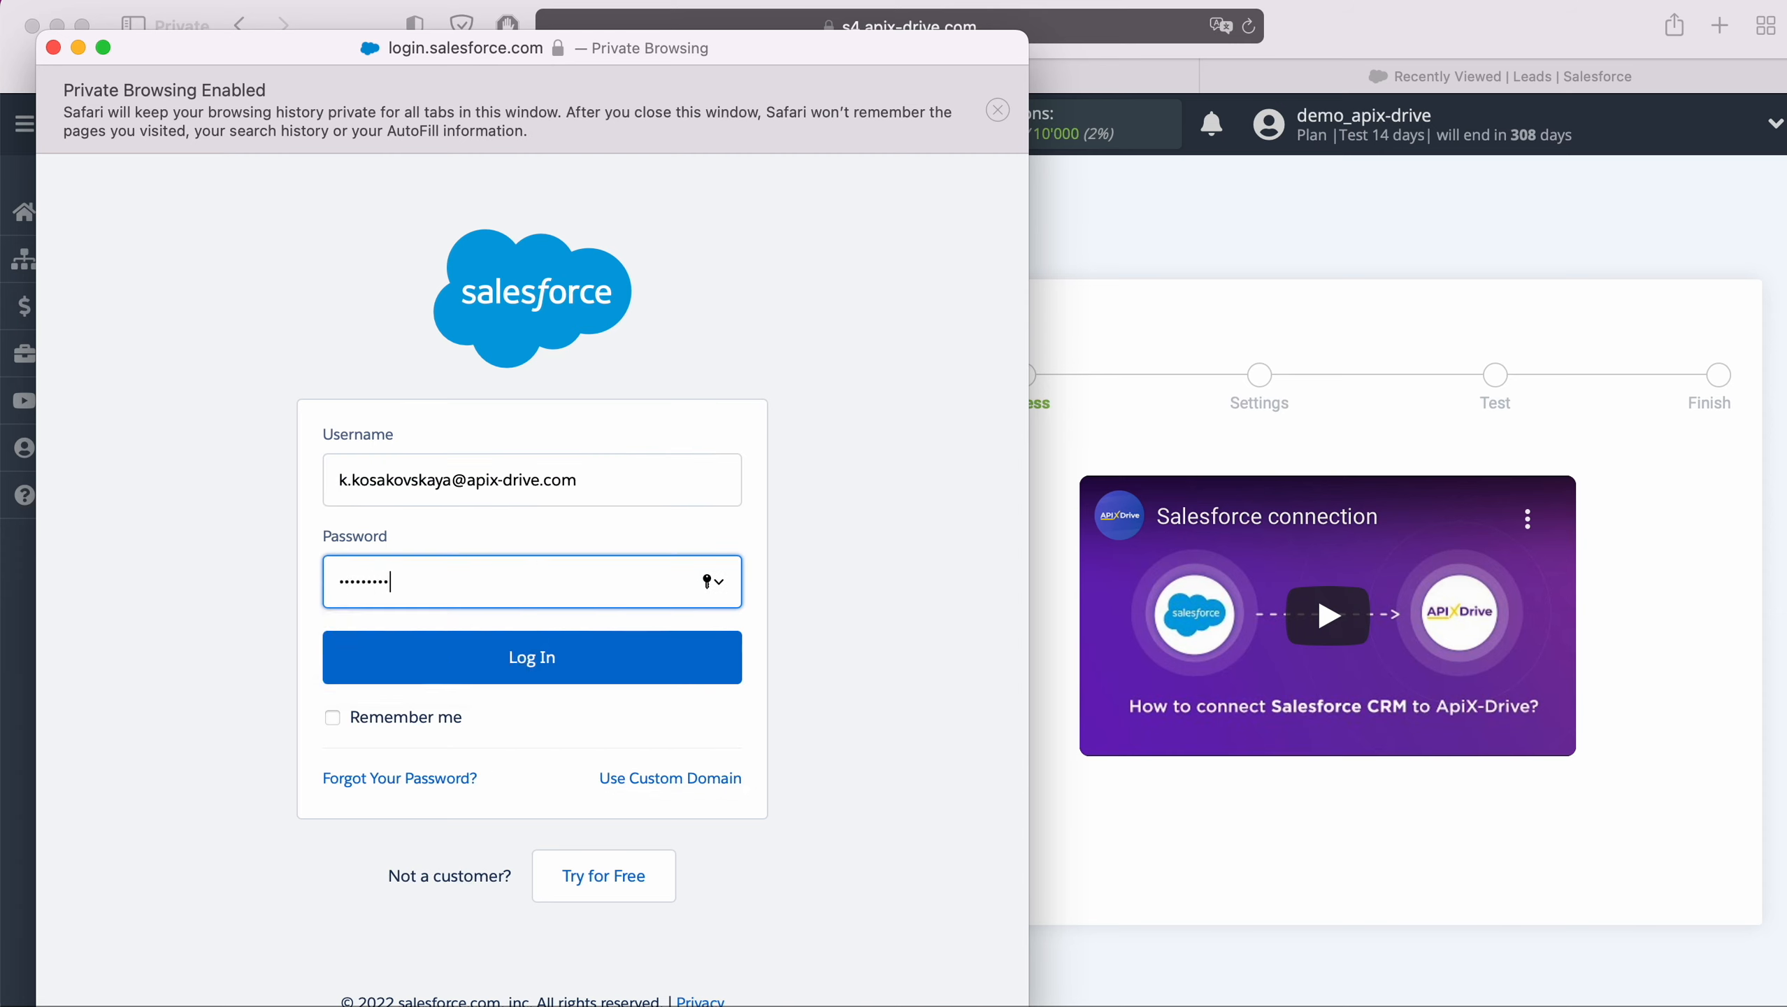
type("•••")
left_click(576, 655)
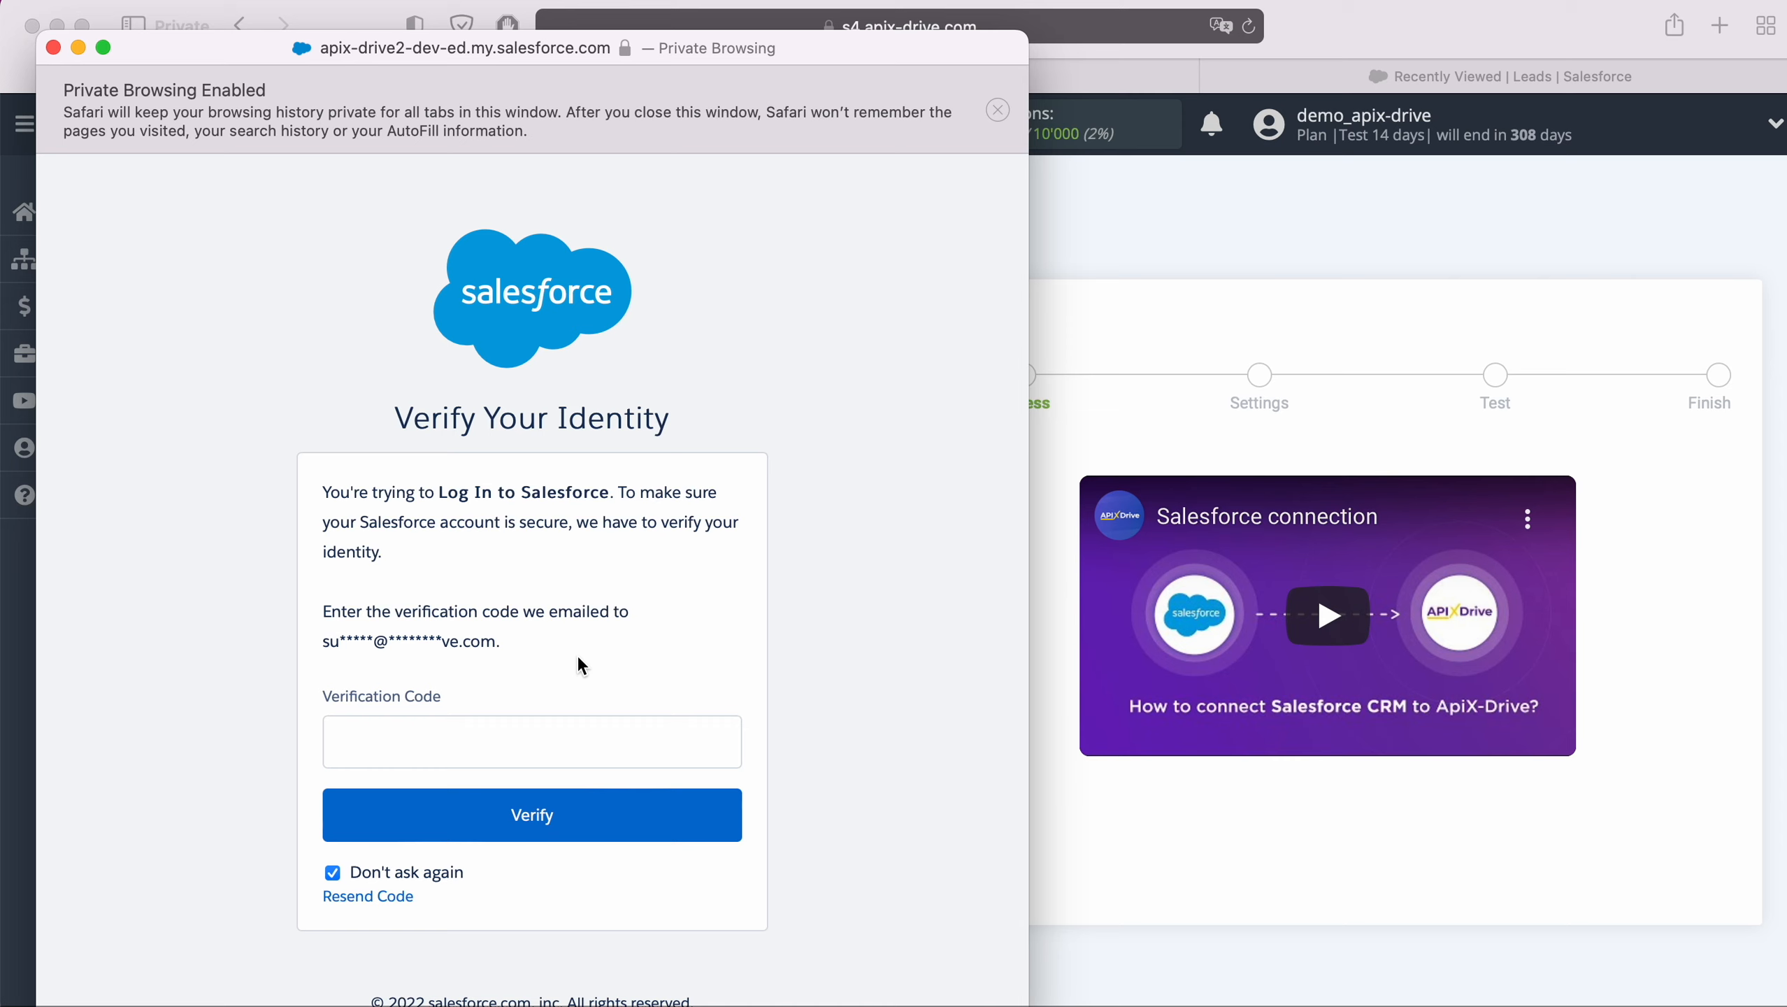
- Confirm the identity check by entering the emailed verification code
left_click(549, 749)
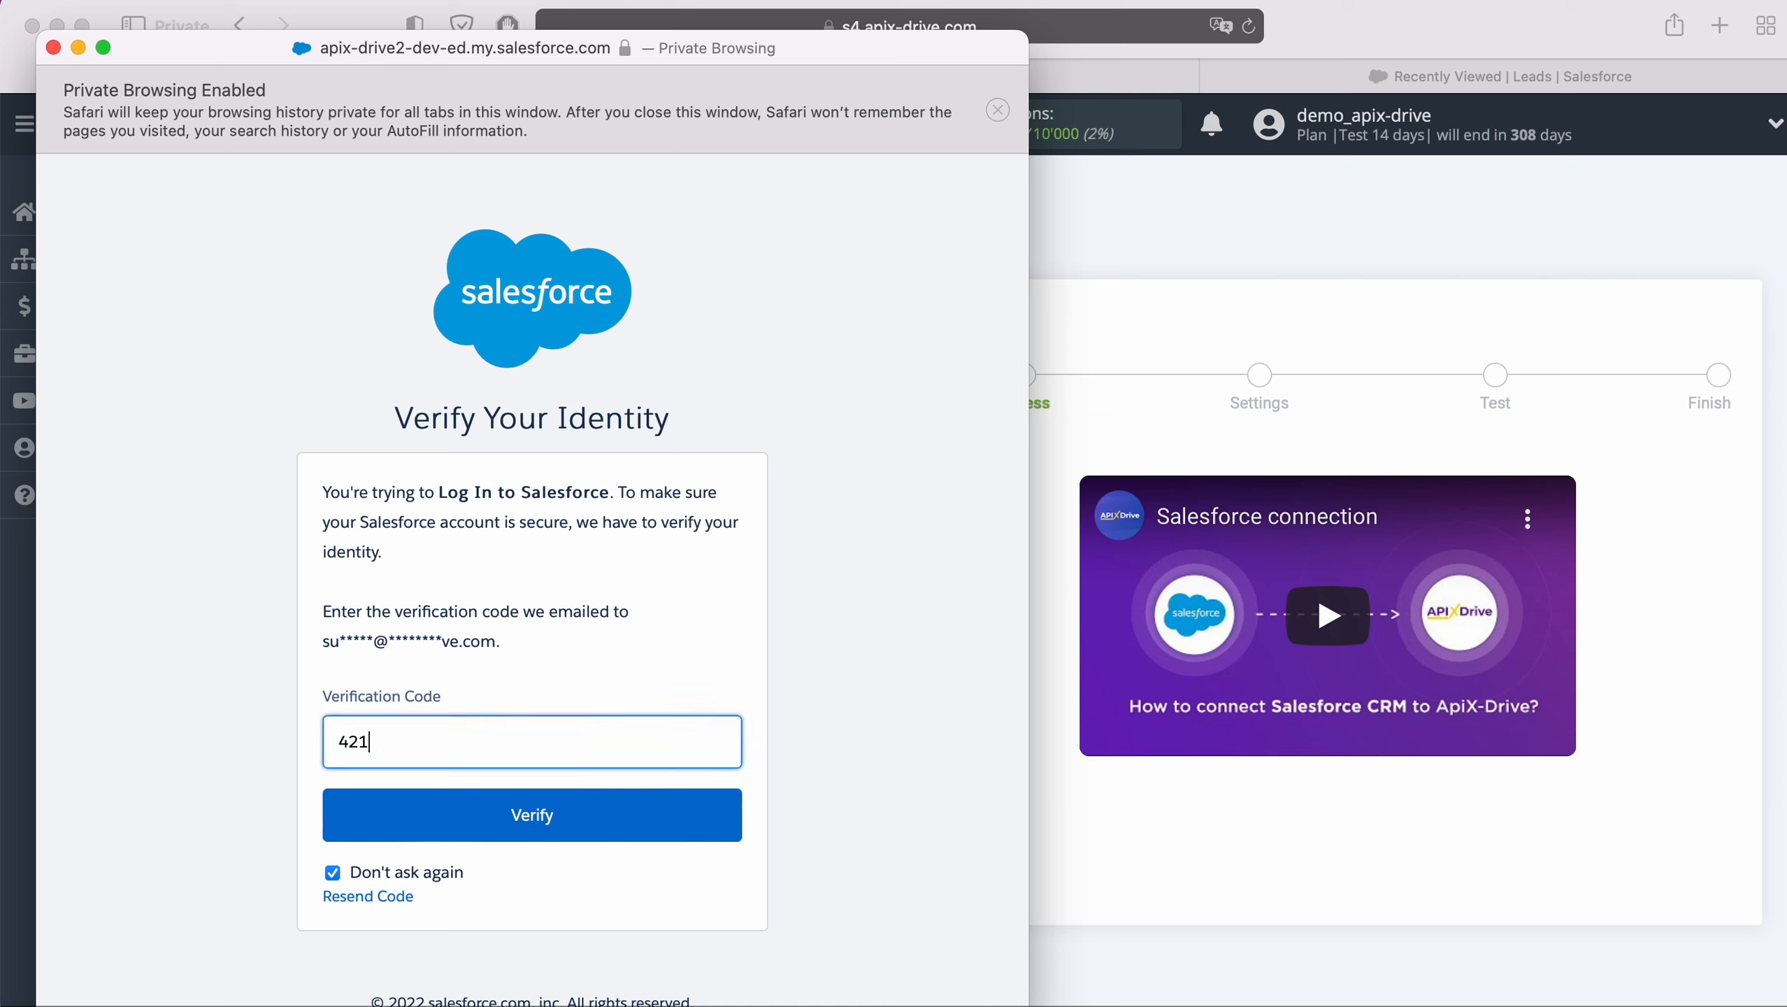
left_click(596, 807)
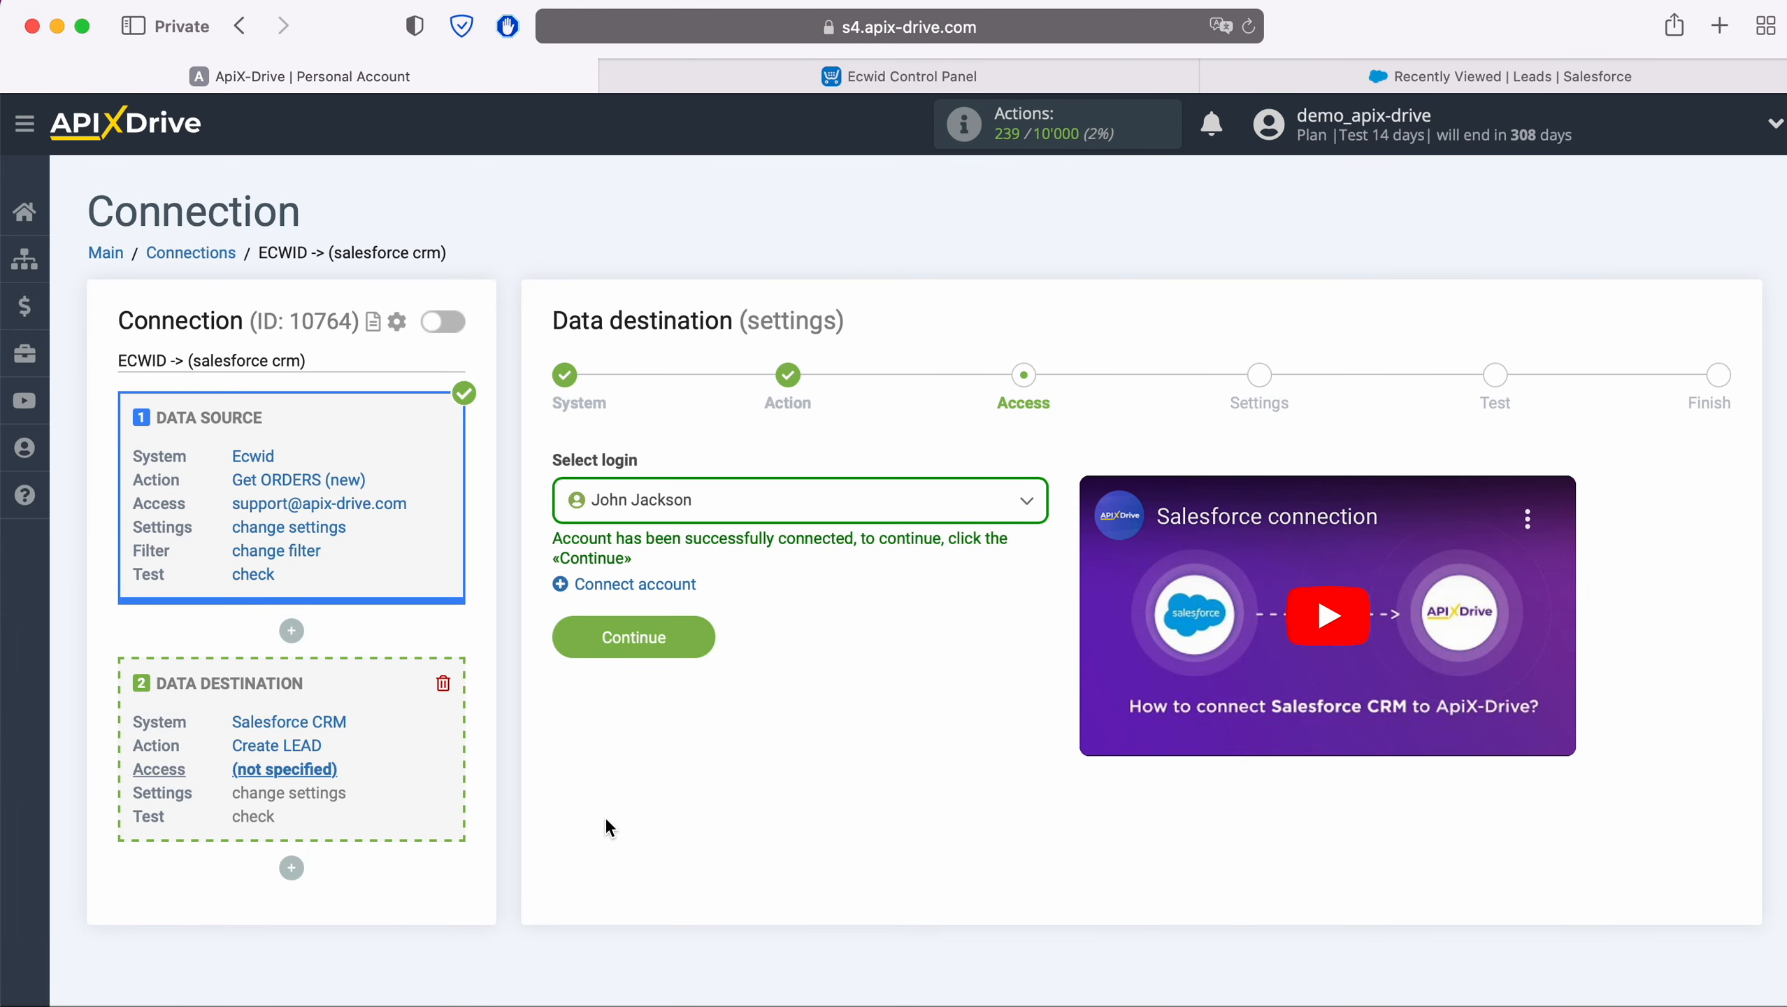
- Select the connected Salesforce account as the destination login
left_click(749, 504)
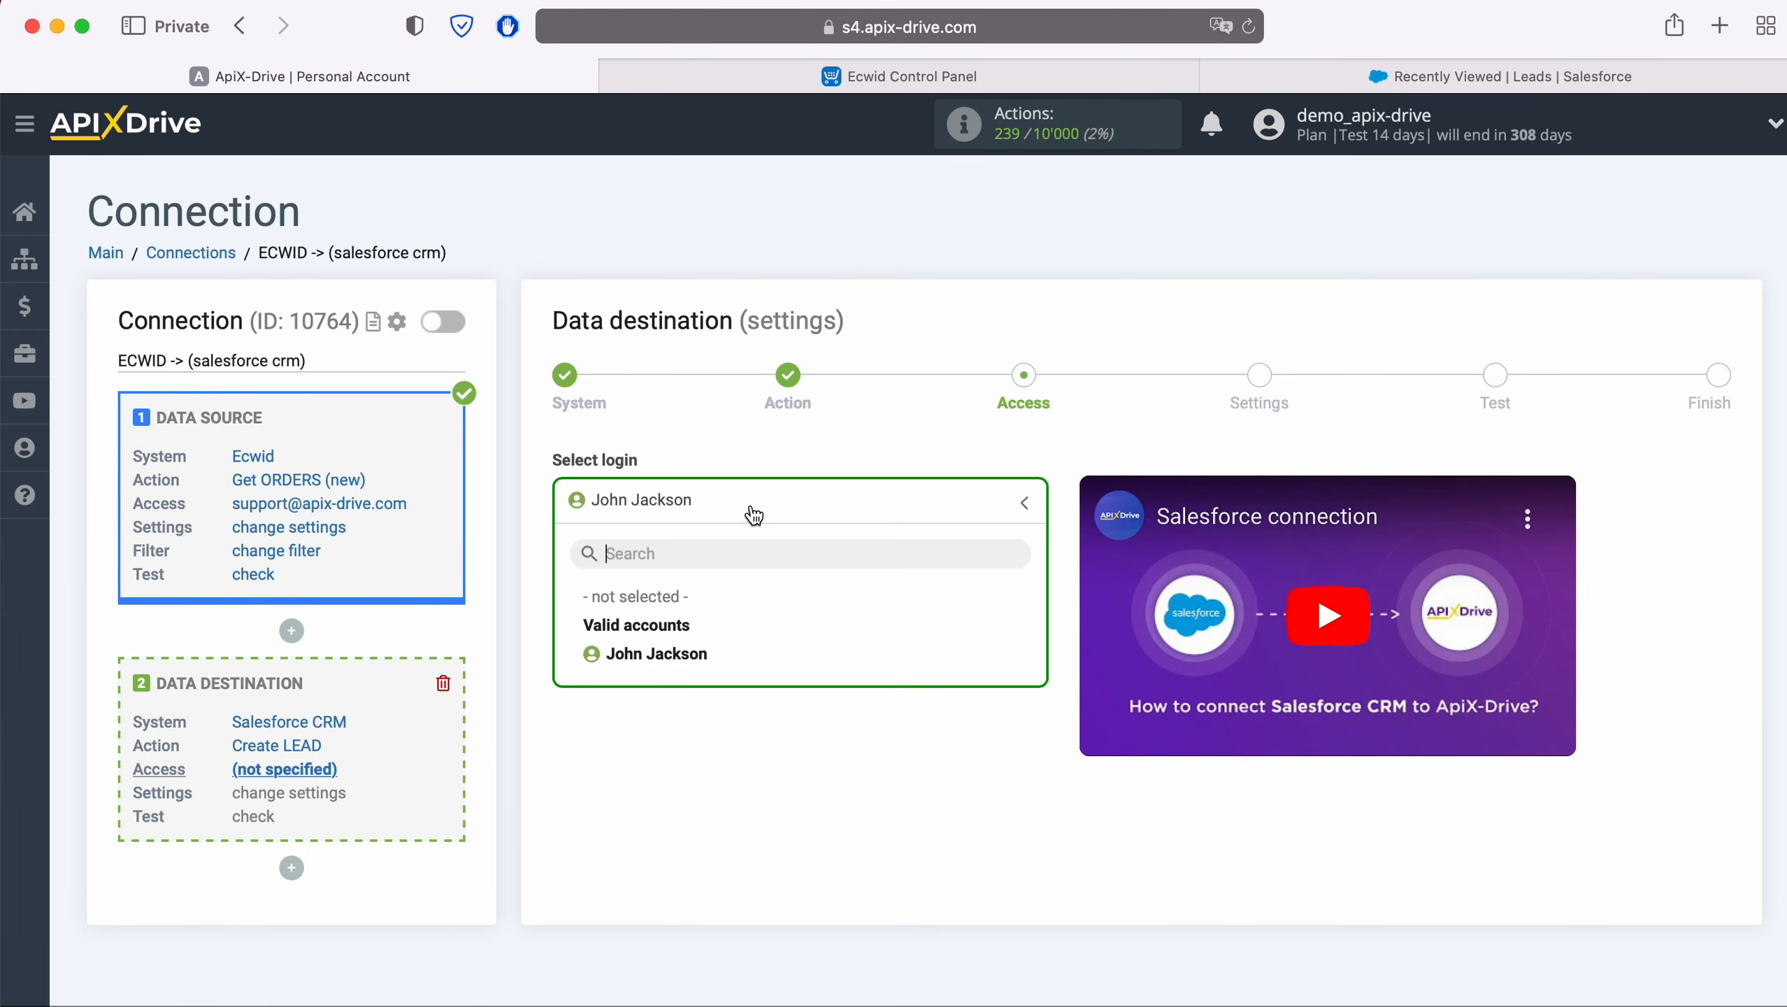
left_click(704, 655)
left_click(704, 655)
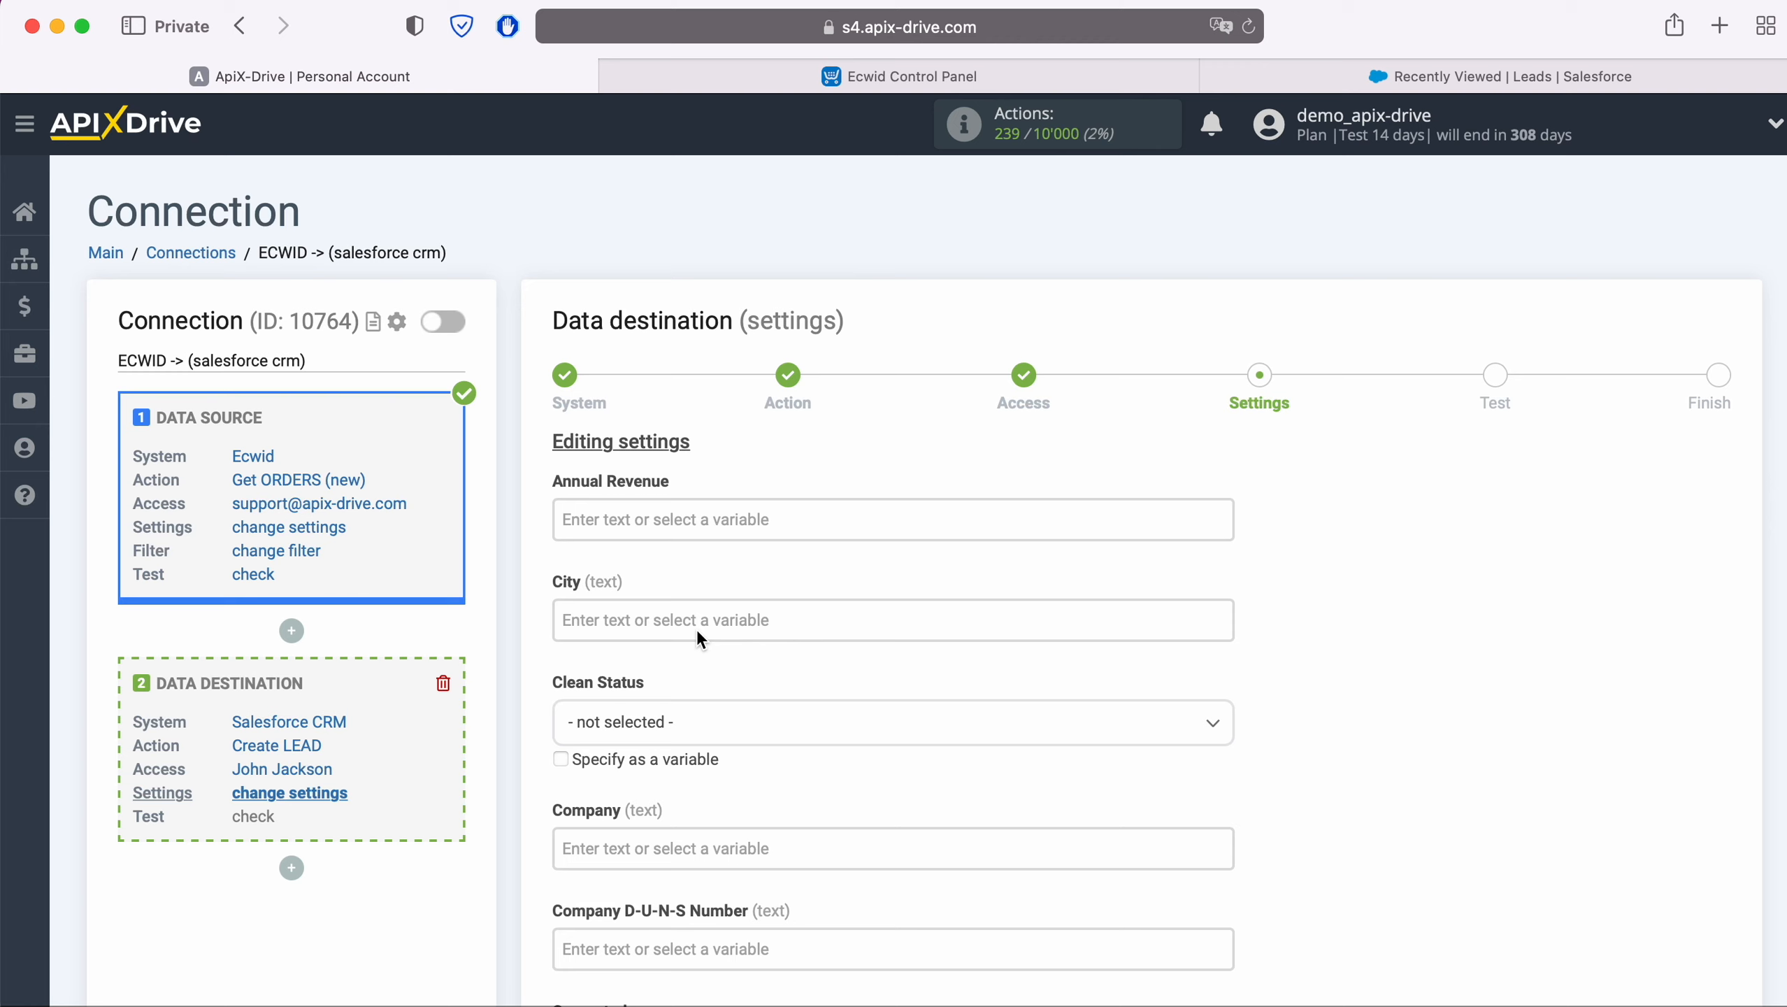
- Set the lead's Clean Status to In Sync
left_click(705, 721)
left_click(611, 848)
scroll(659, 761, "down", 5)
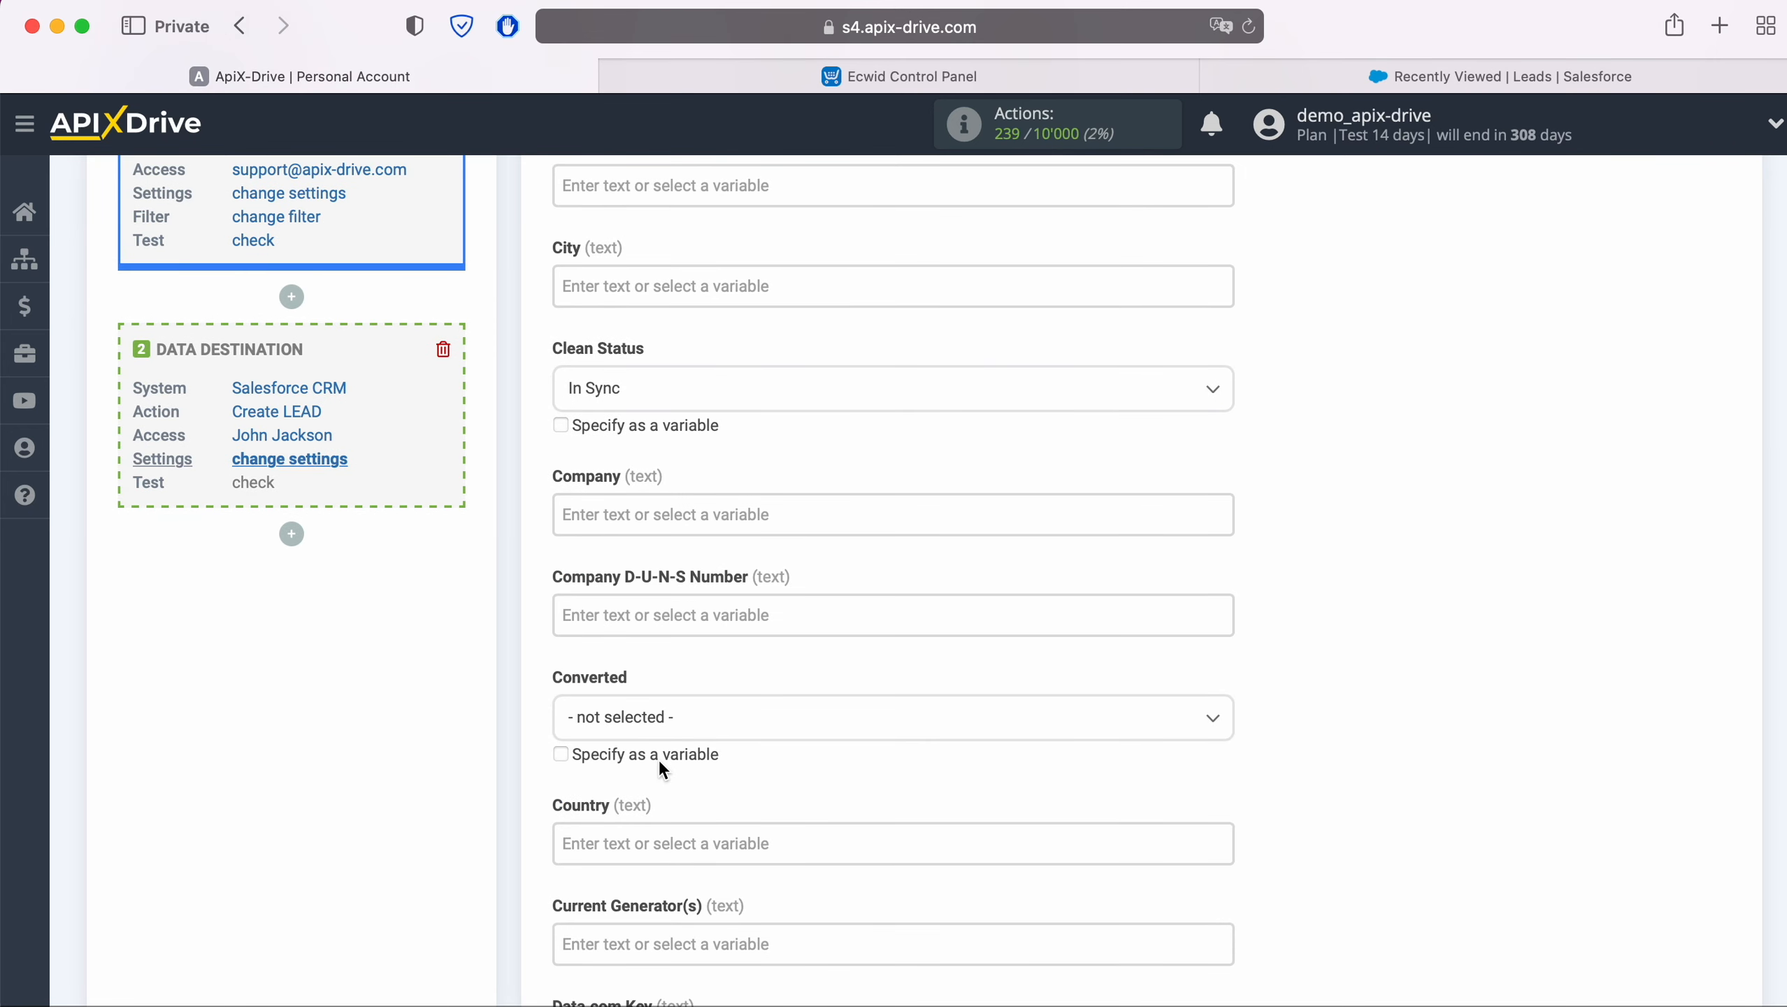
scroll(658, 758, "down", 6)
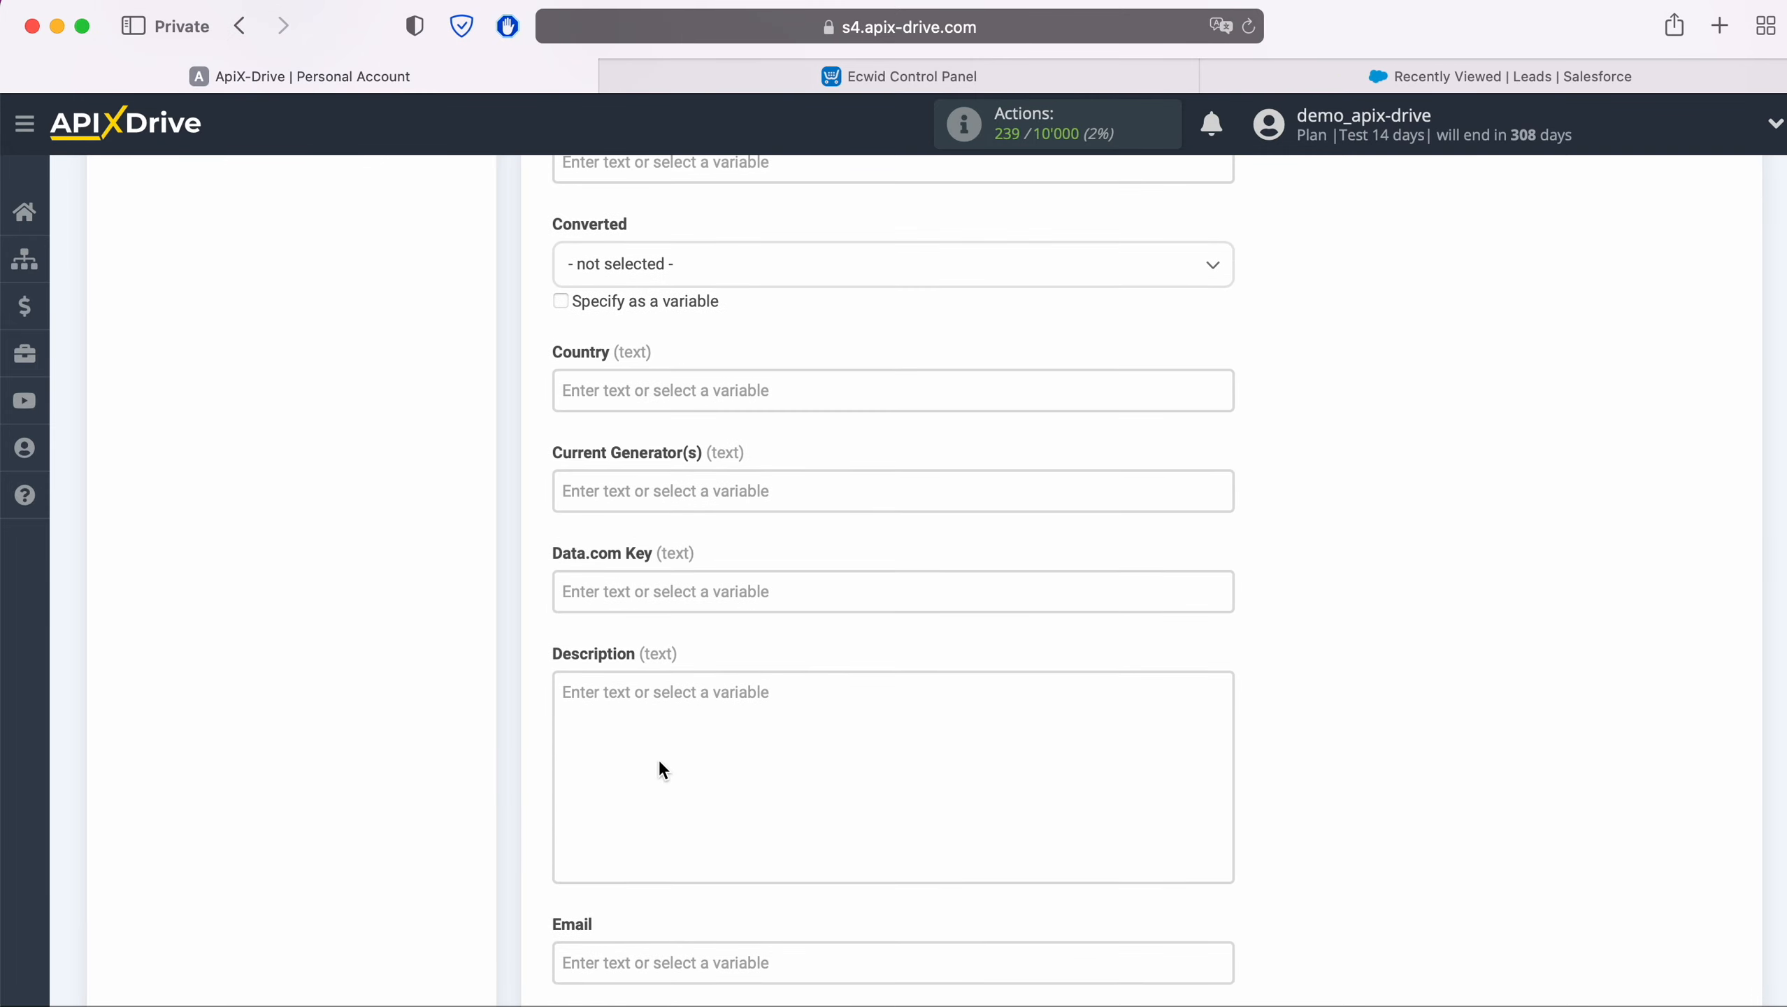
left_click(668, 733)
scroll(672, 710, "down", 6)
- Start the Description with 'New ORDER' followed by the order Creation date
scroll(930, 698, "down", 2)
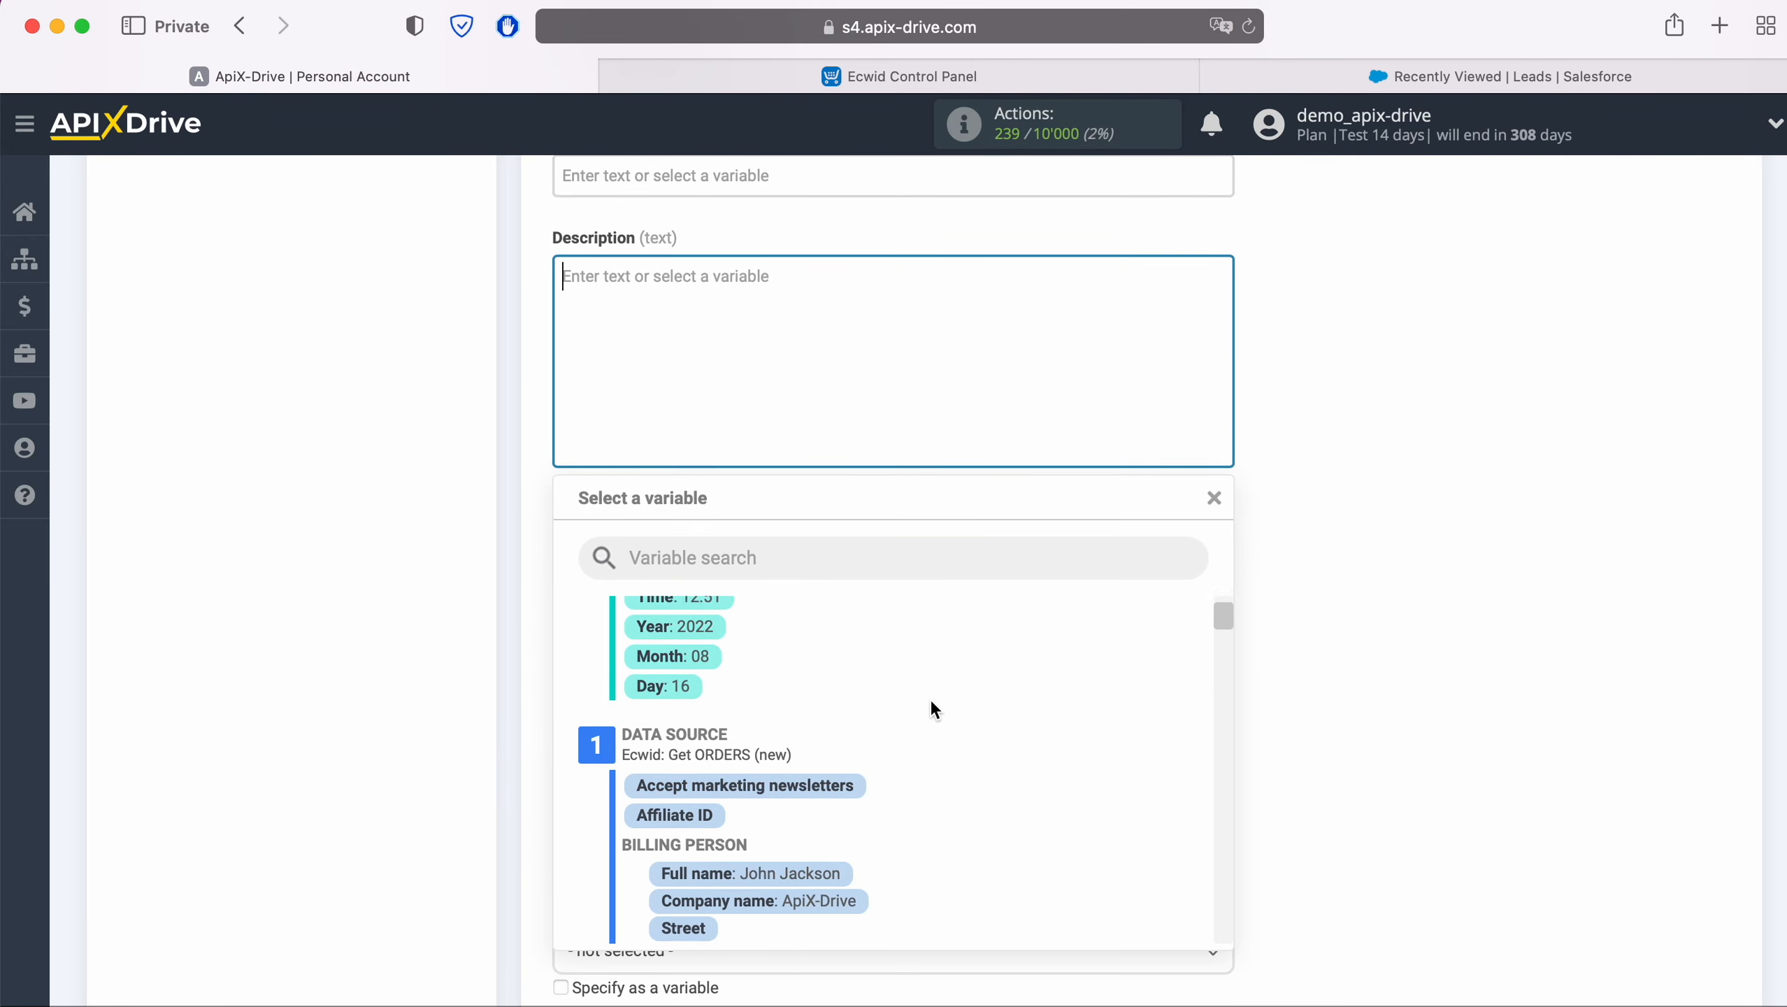
scroll(930, 699, "down", 6)
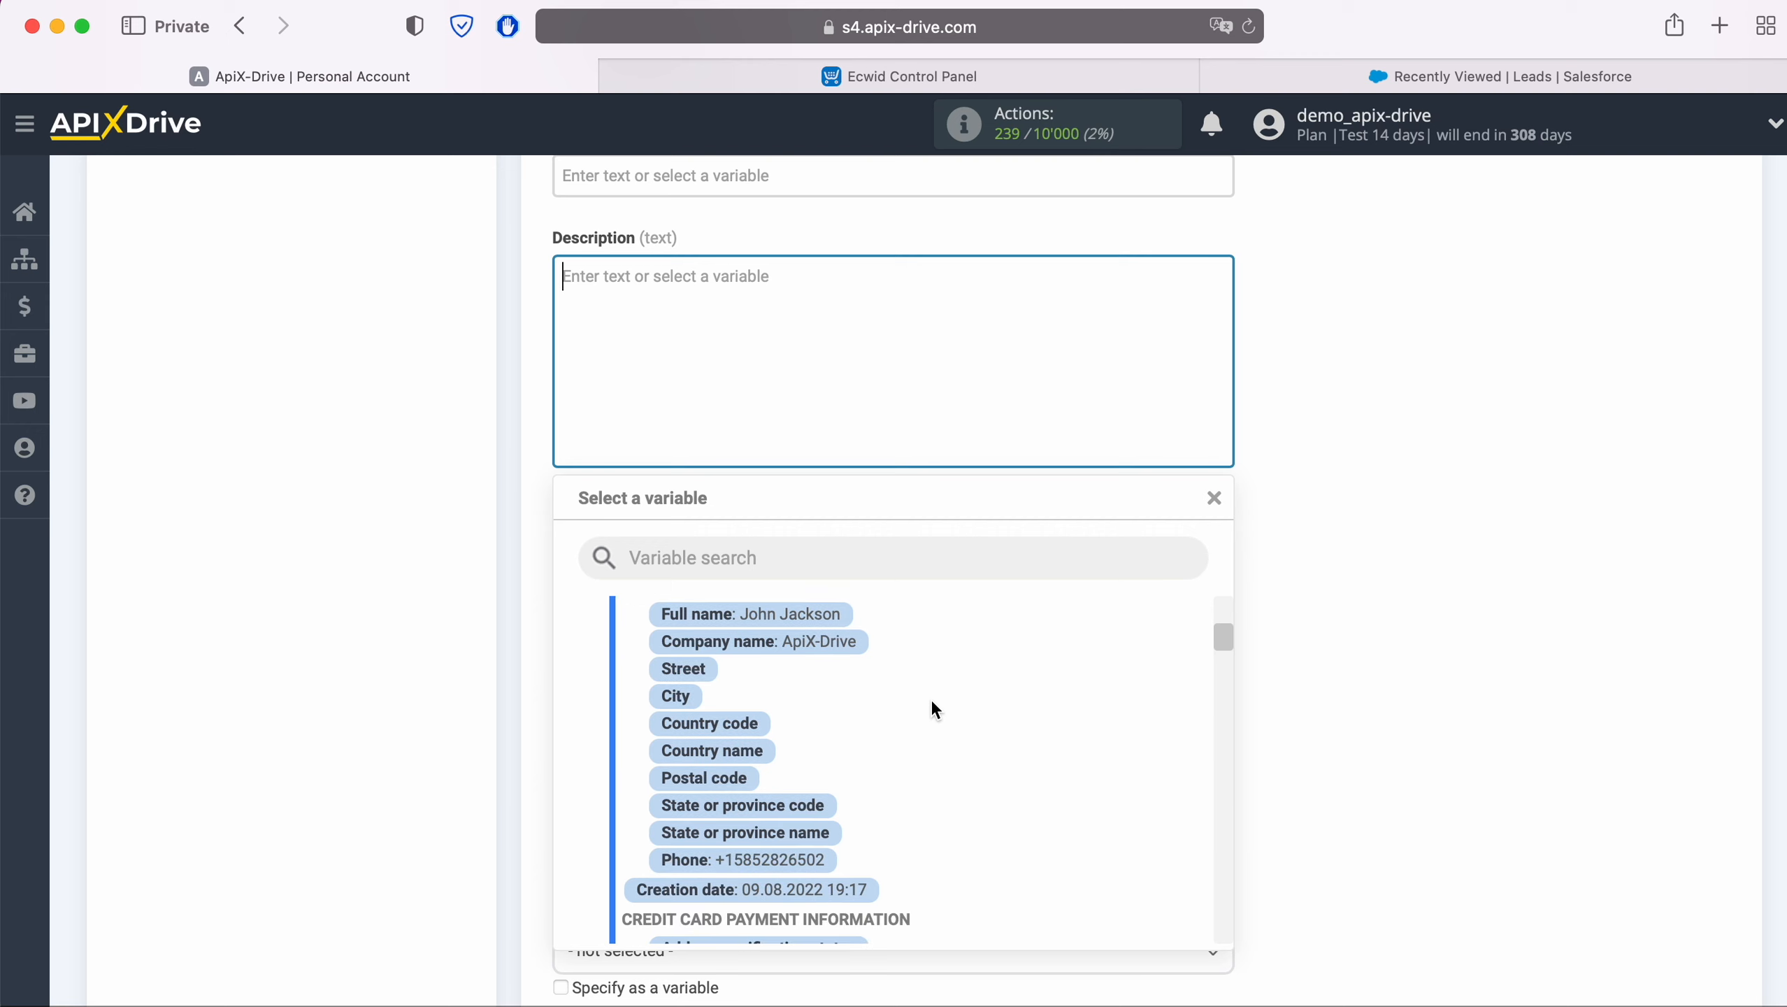
left_click(866, 887)
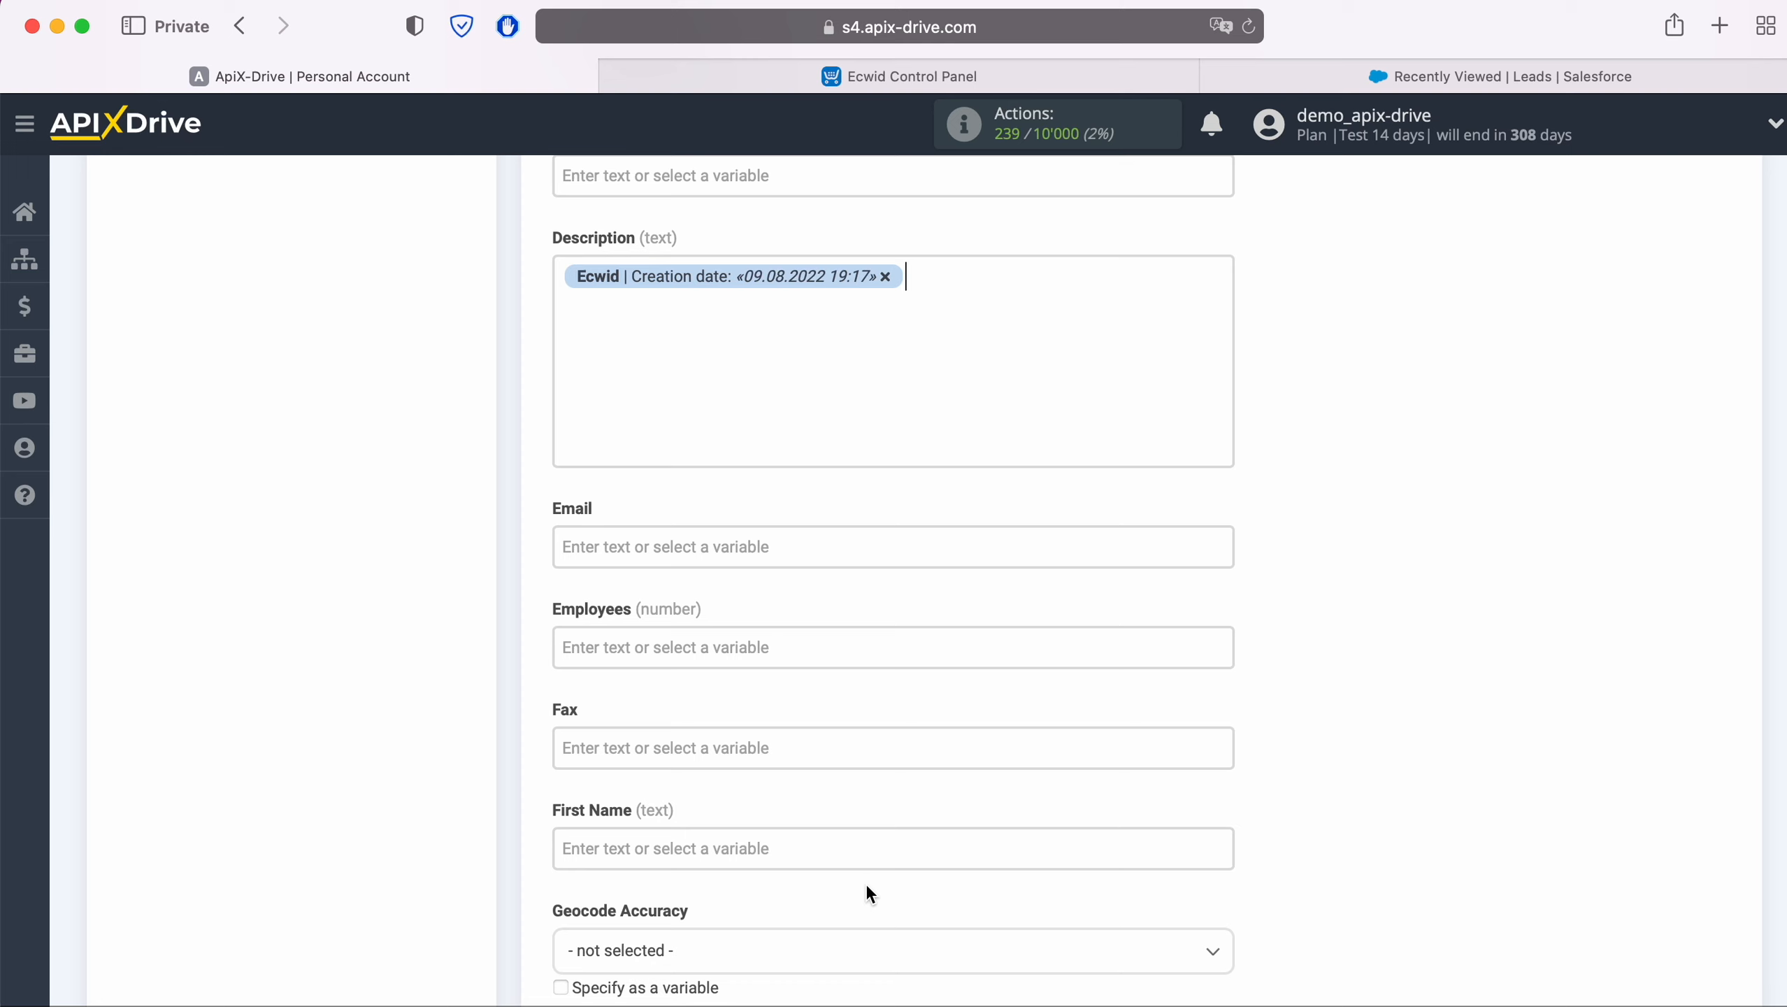
left_click(567, 280)
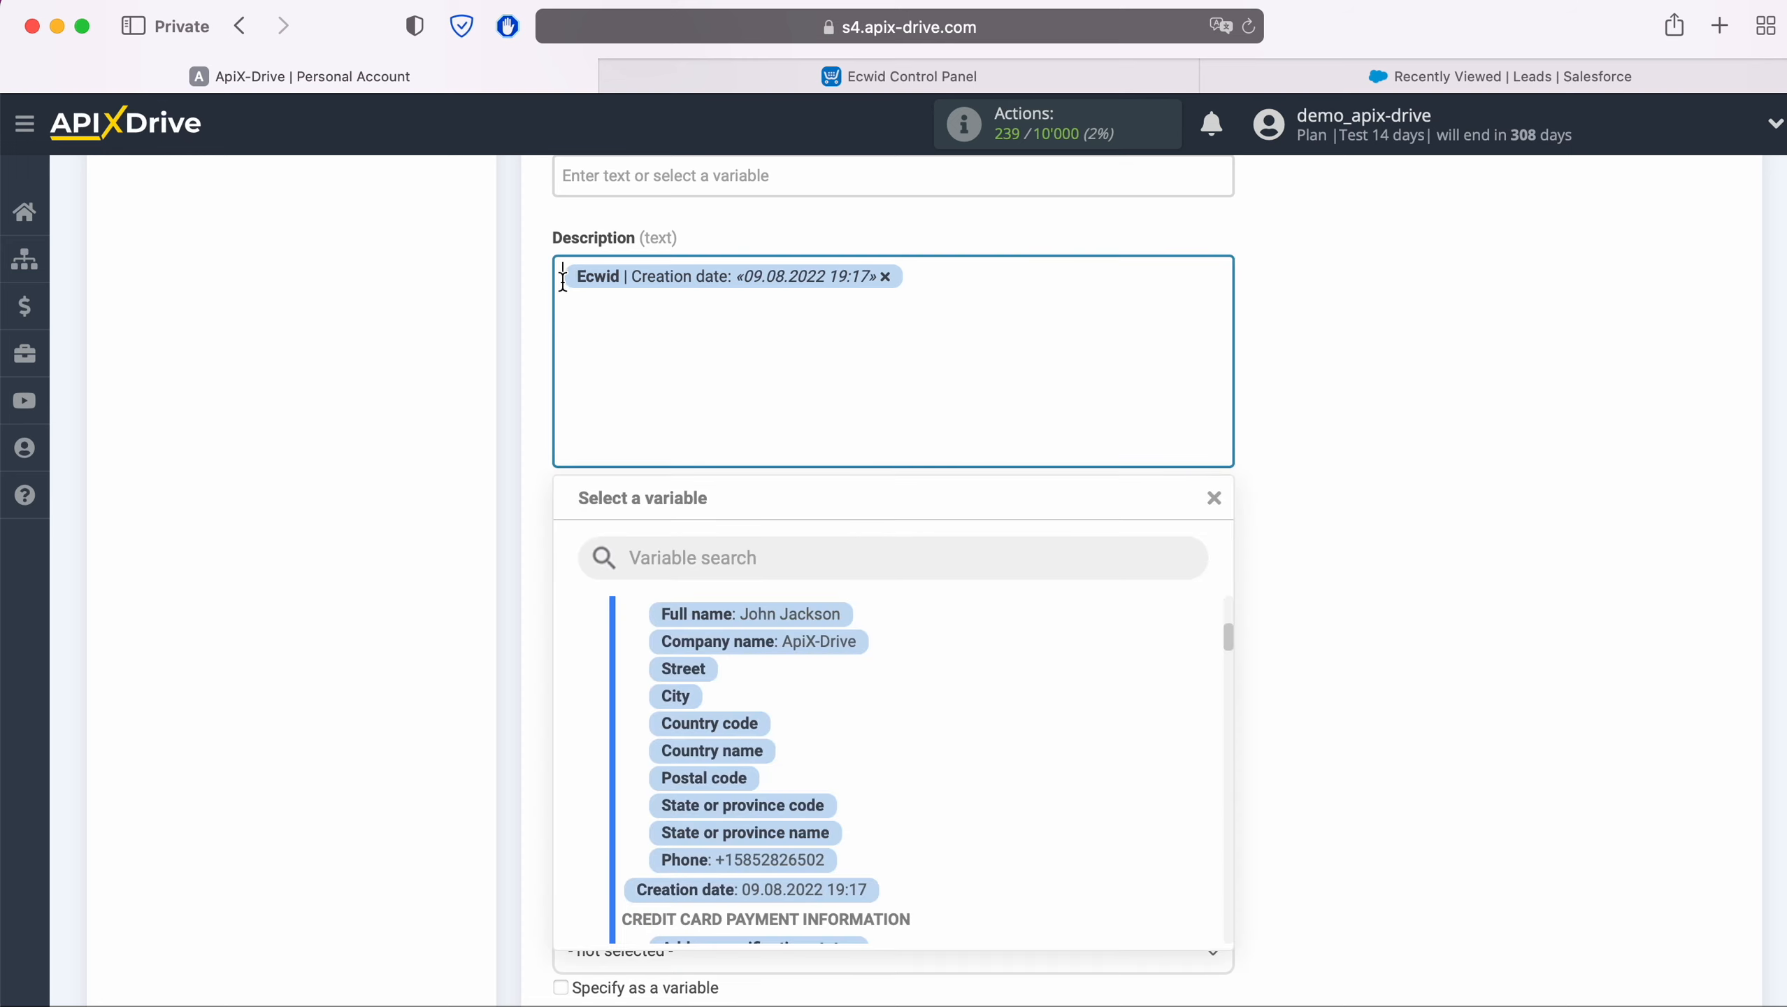
type("New ORDER")
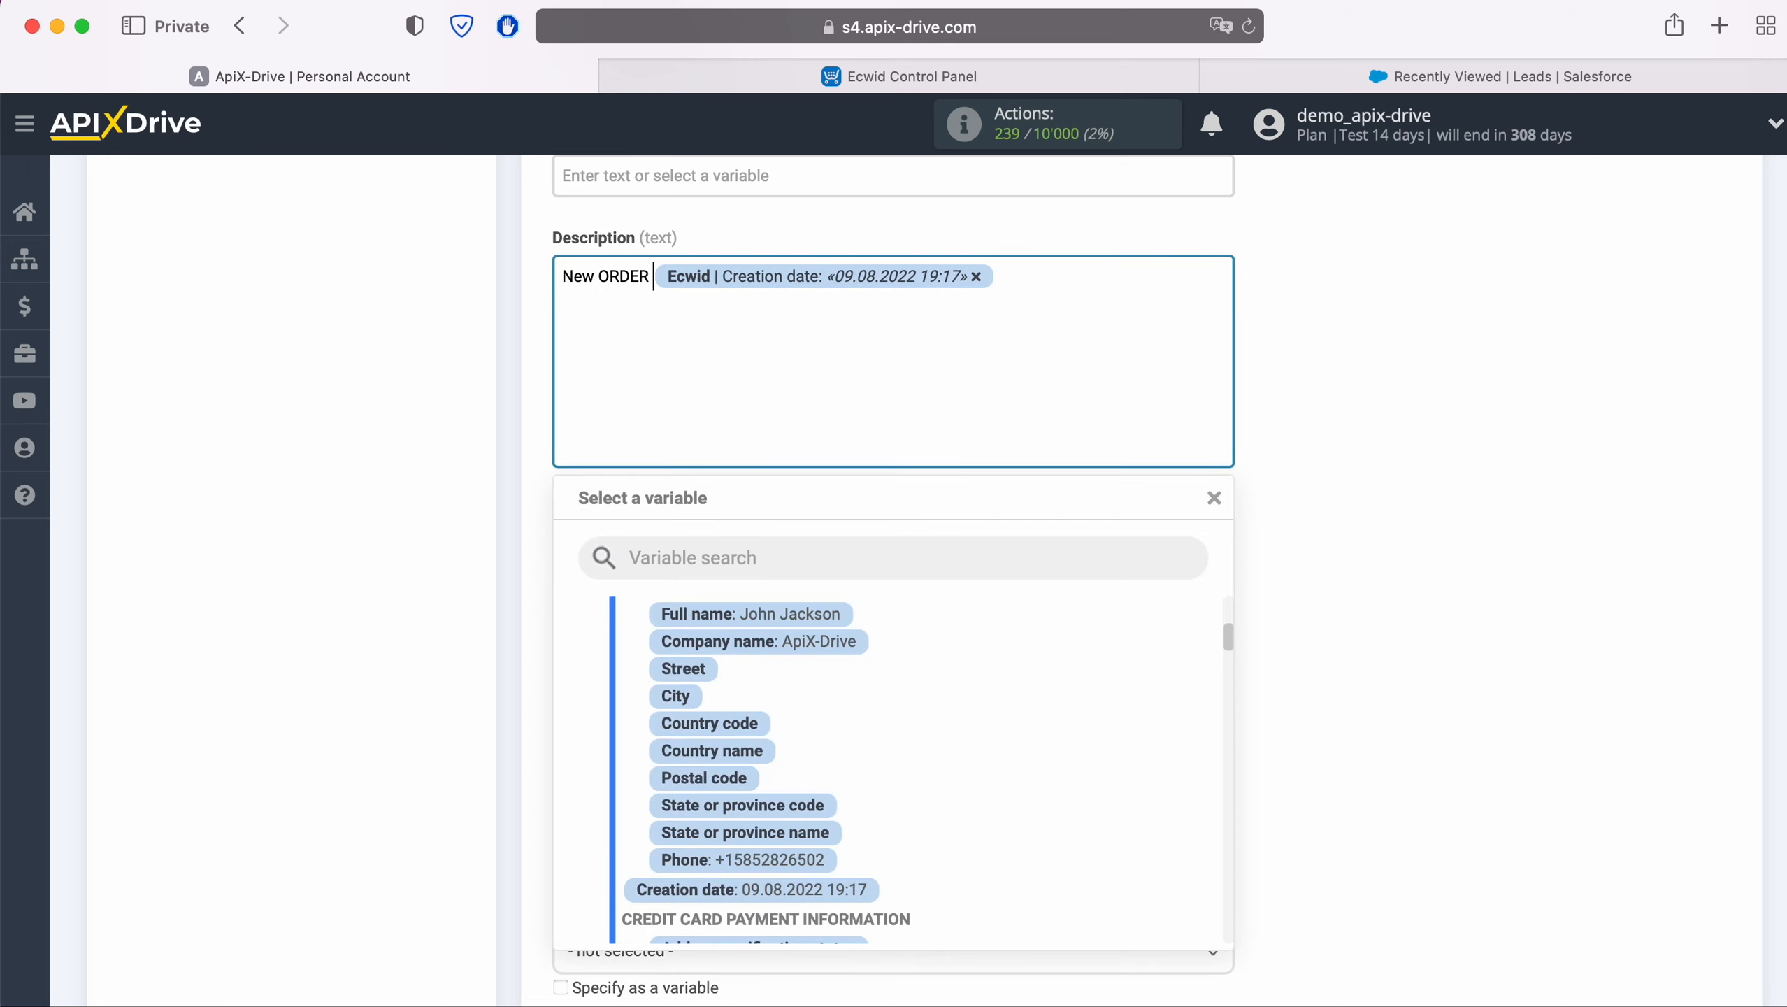
left_click(1031, 280)
- Add a 'Product' line with the Ecwid product Name to Description
key("Return")
type("Product")
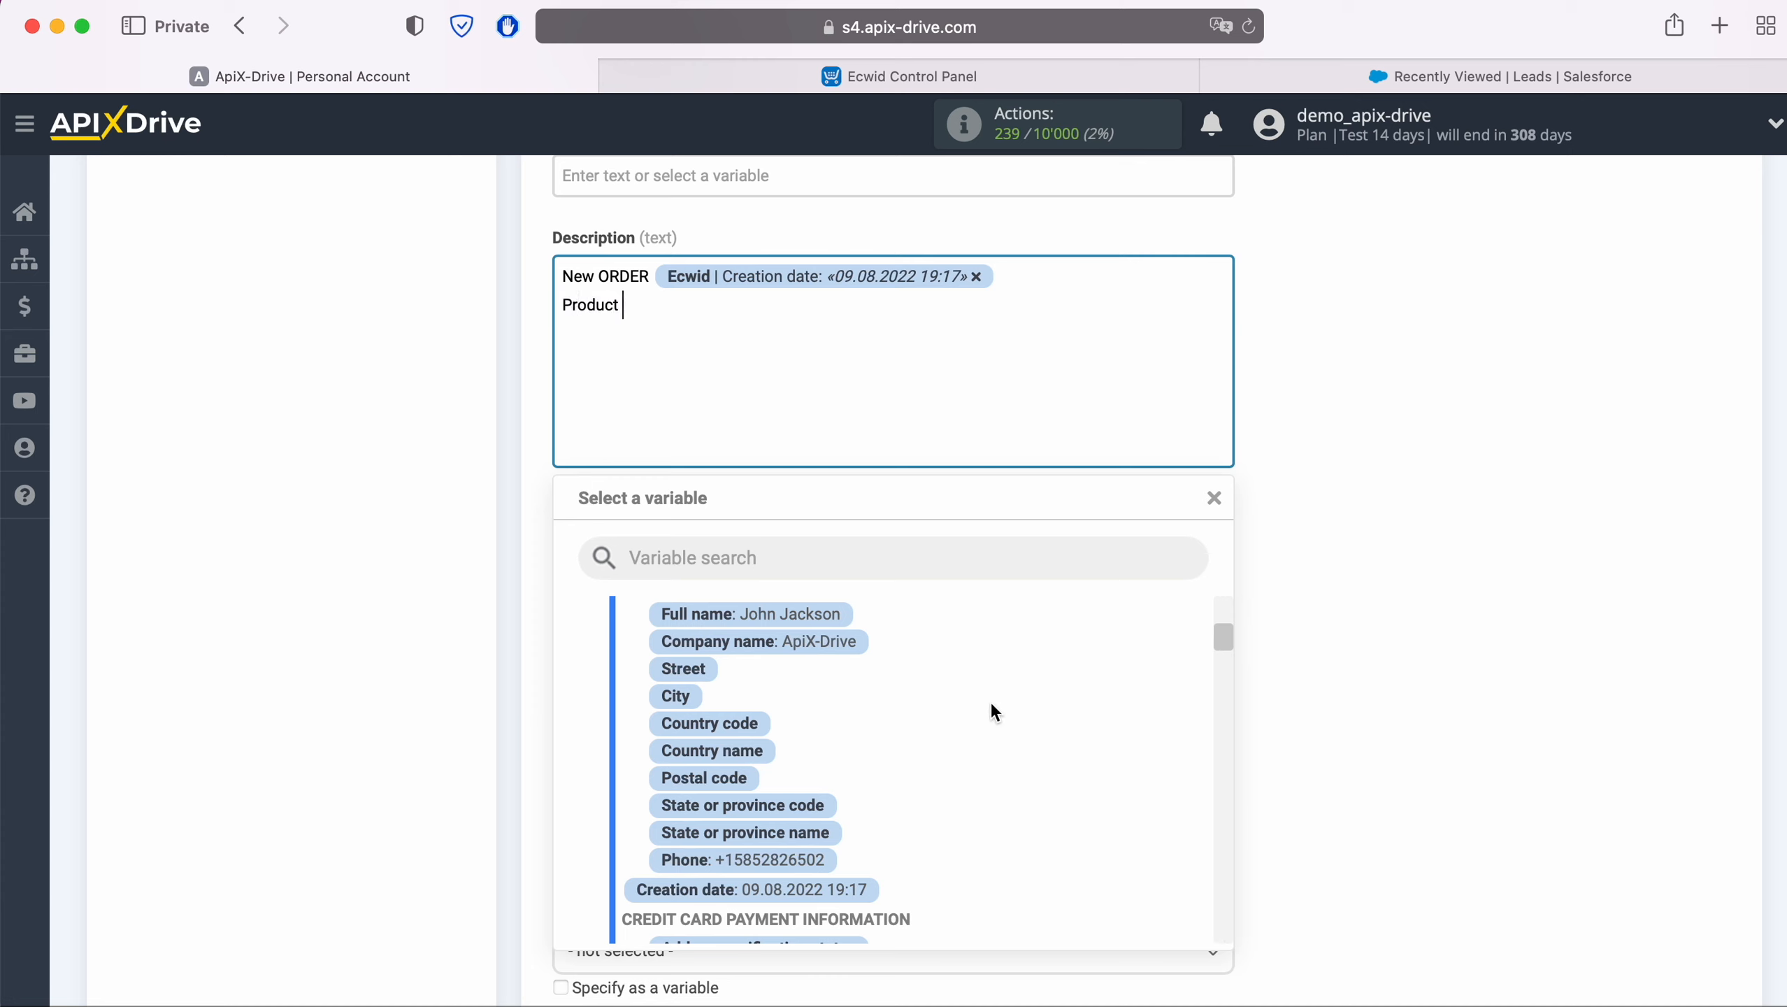
scroll(992, 701, "down", 7)
scroll(988, 716, "down", 8)
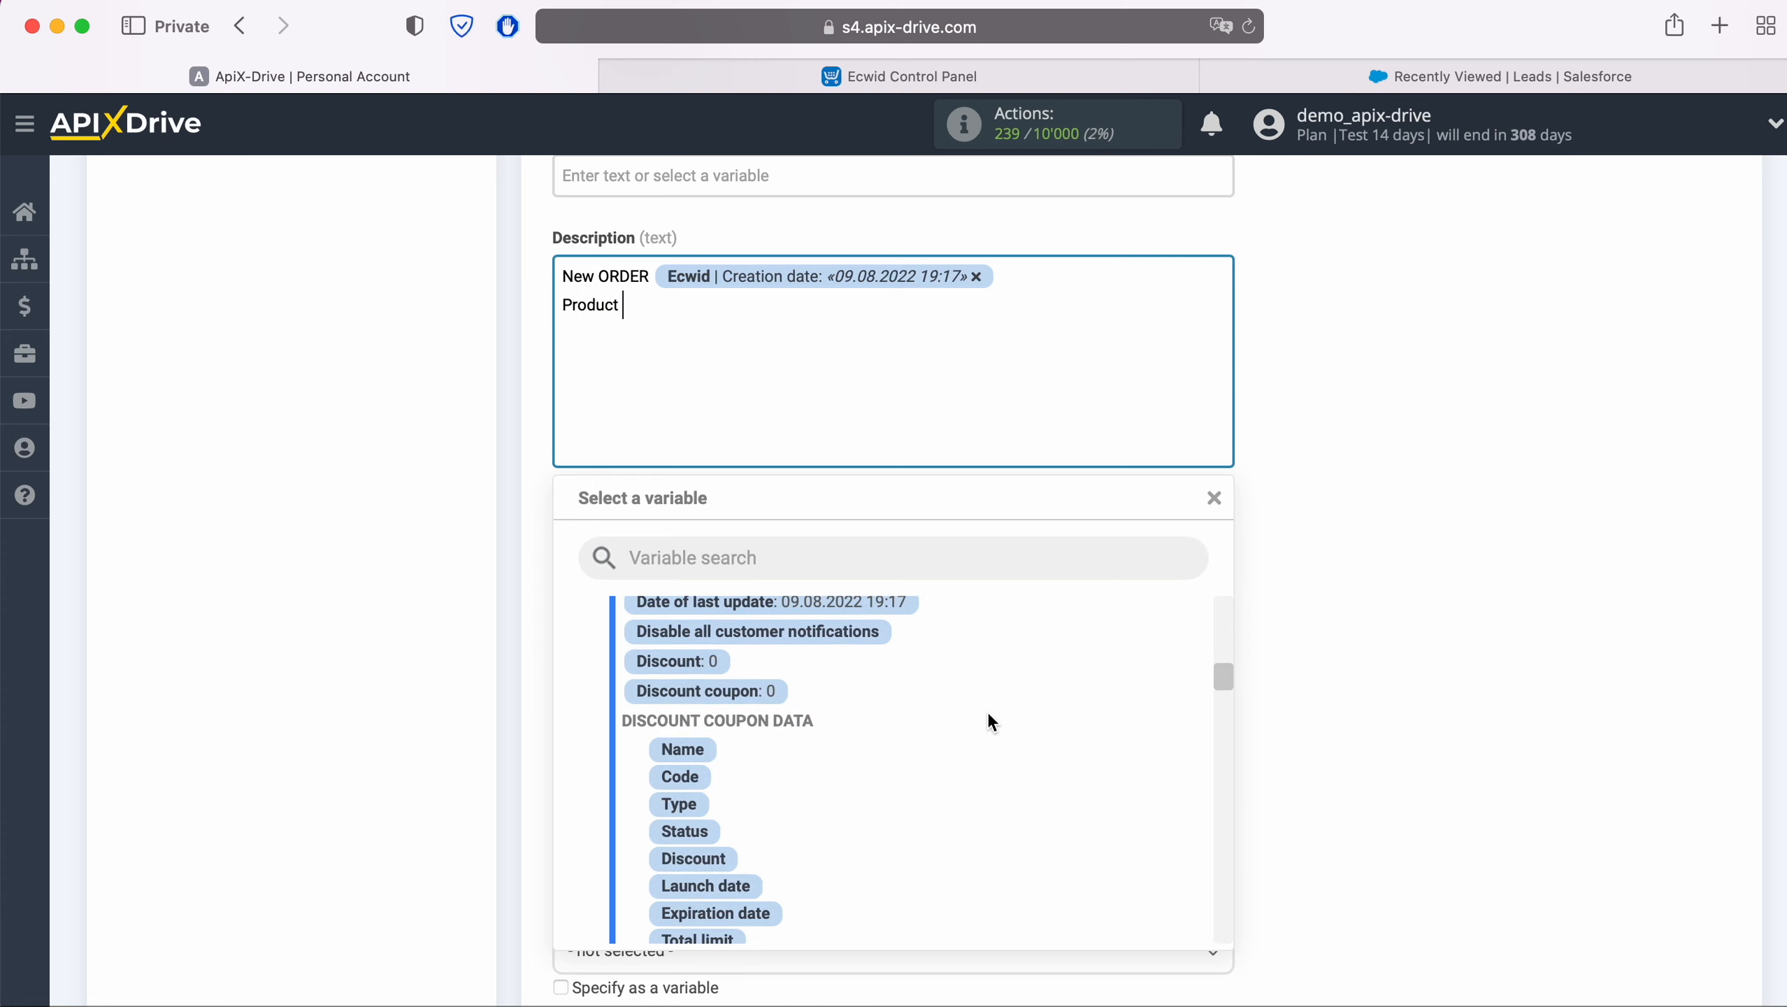
scroll(989, 716, "down", 6)
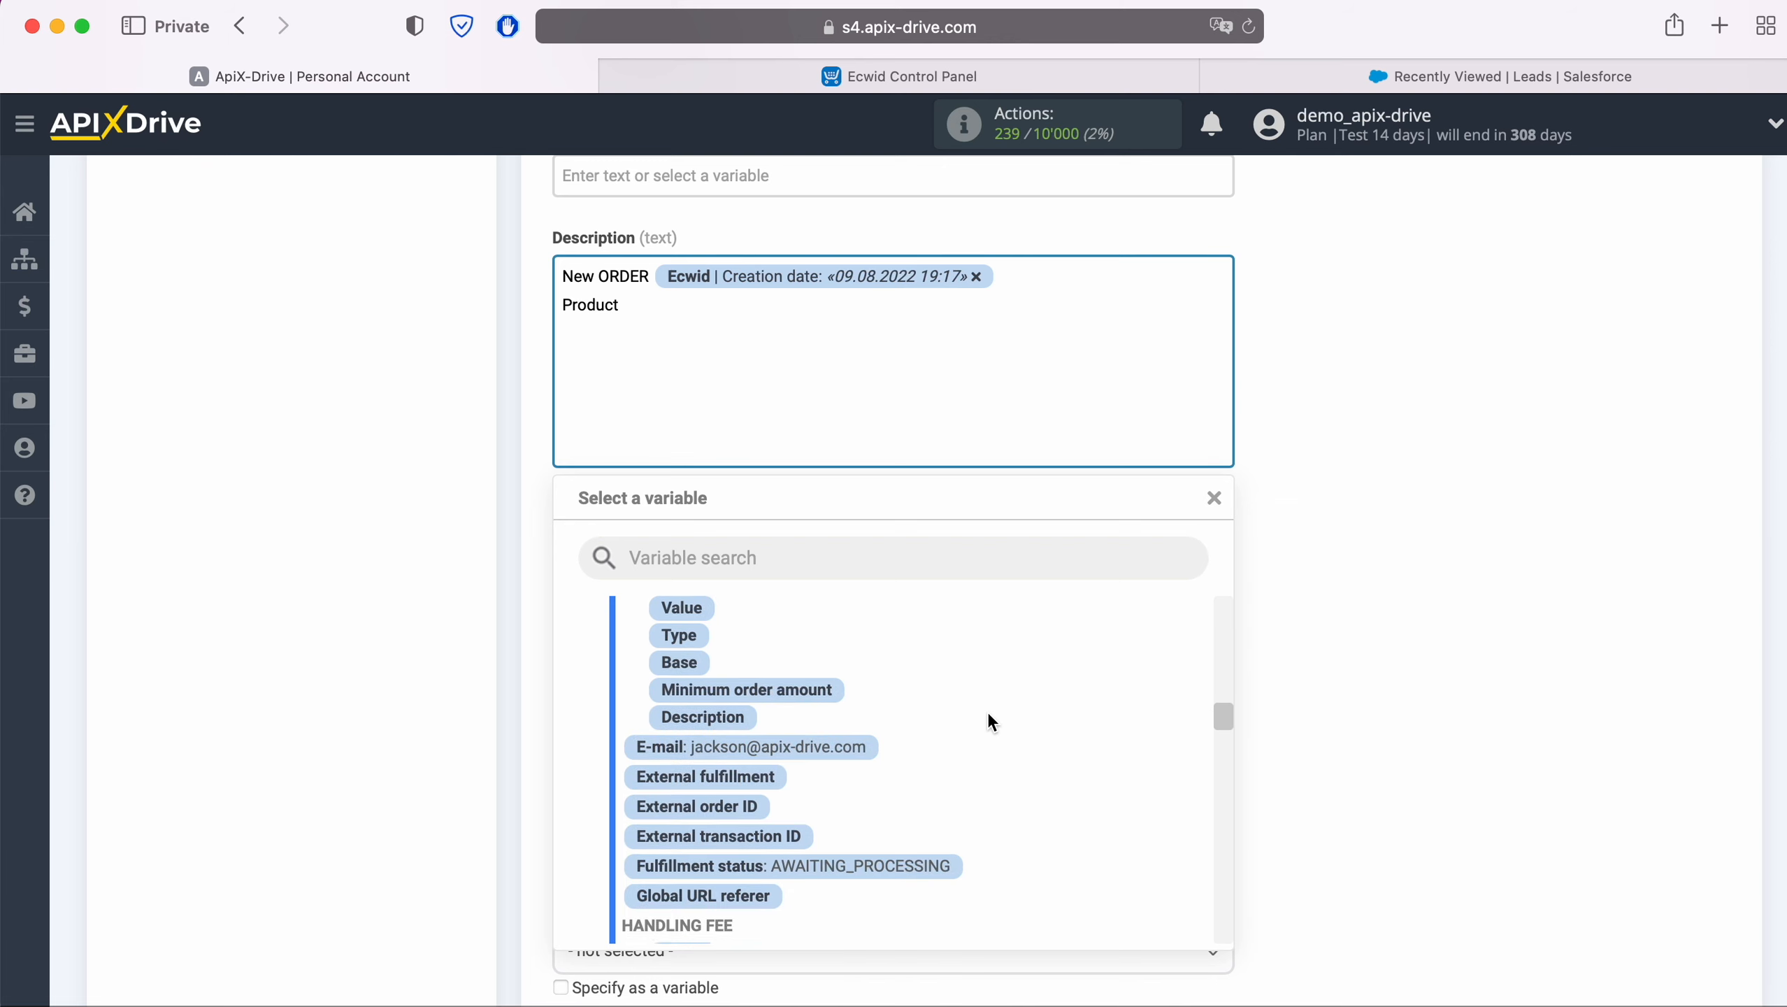
scroll(987, 711, "down", 4)
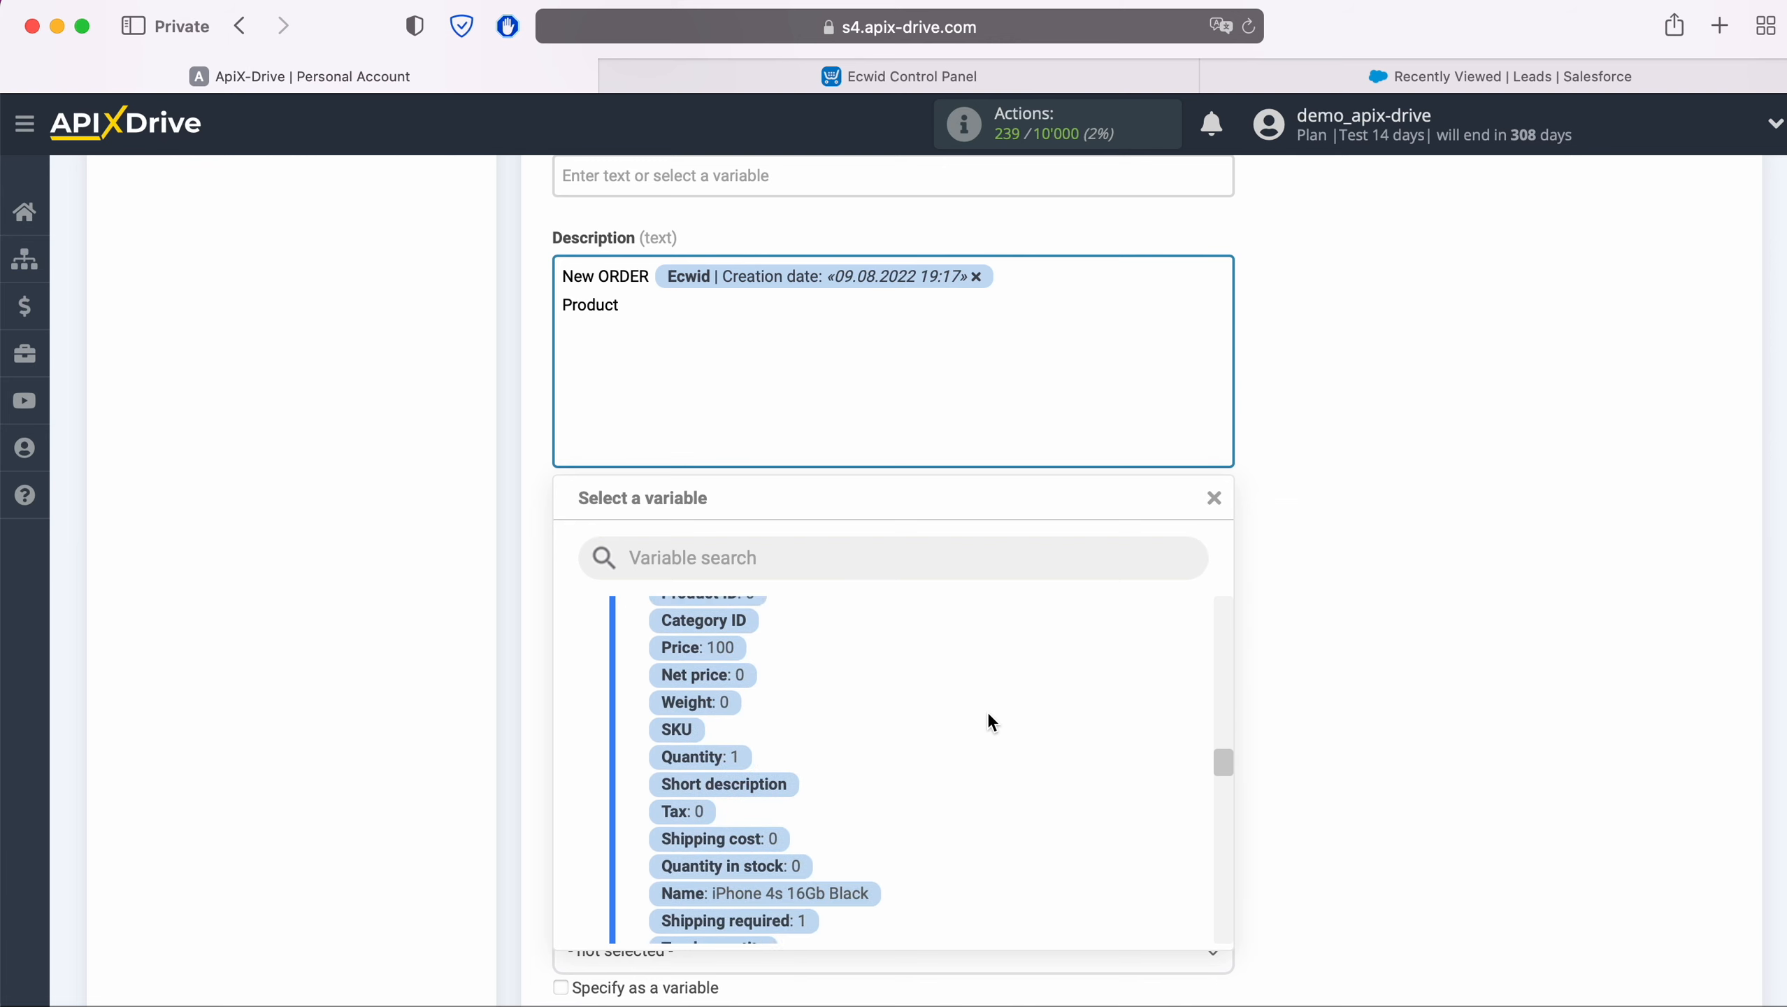
left_click(858, 789)
- Add a 'Price' line with the Ecwid Price value to Description
key("Return")
type("Price")
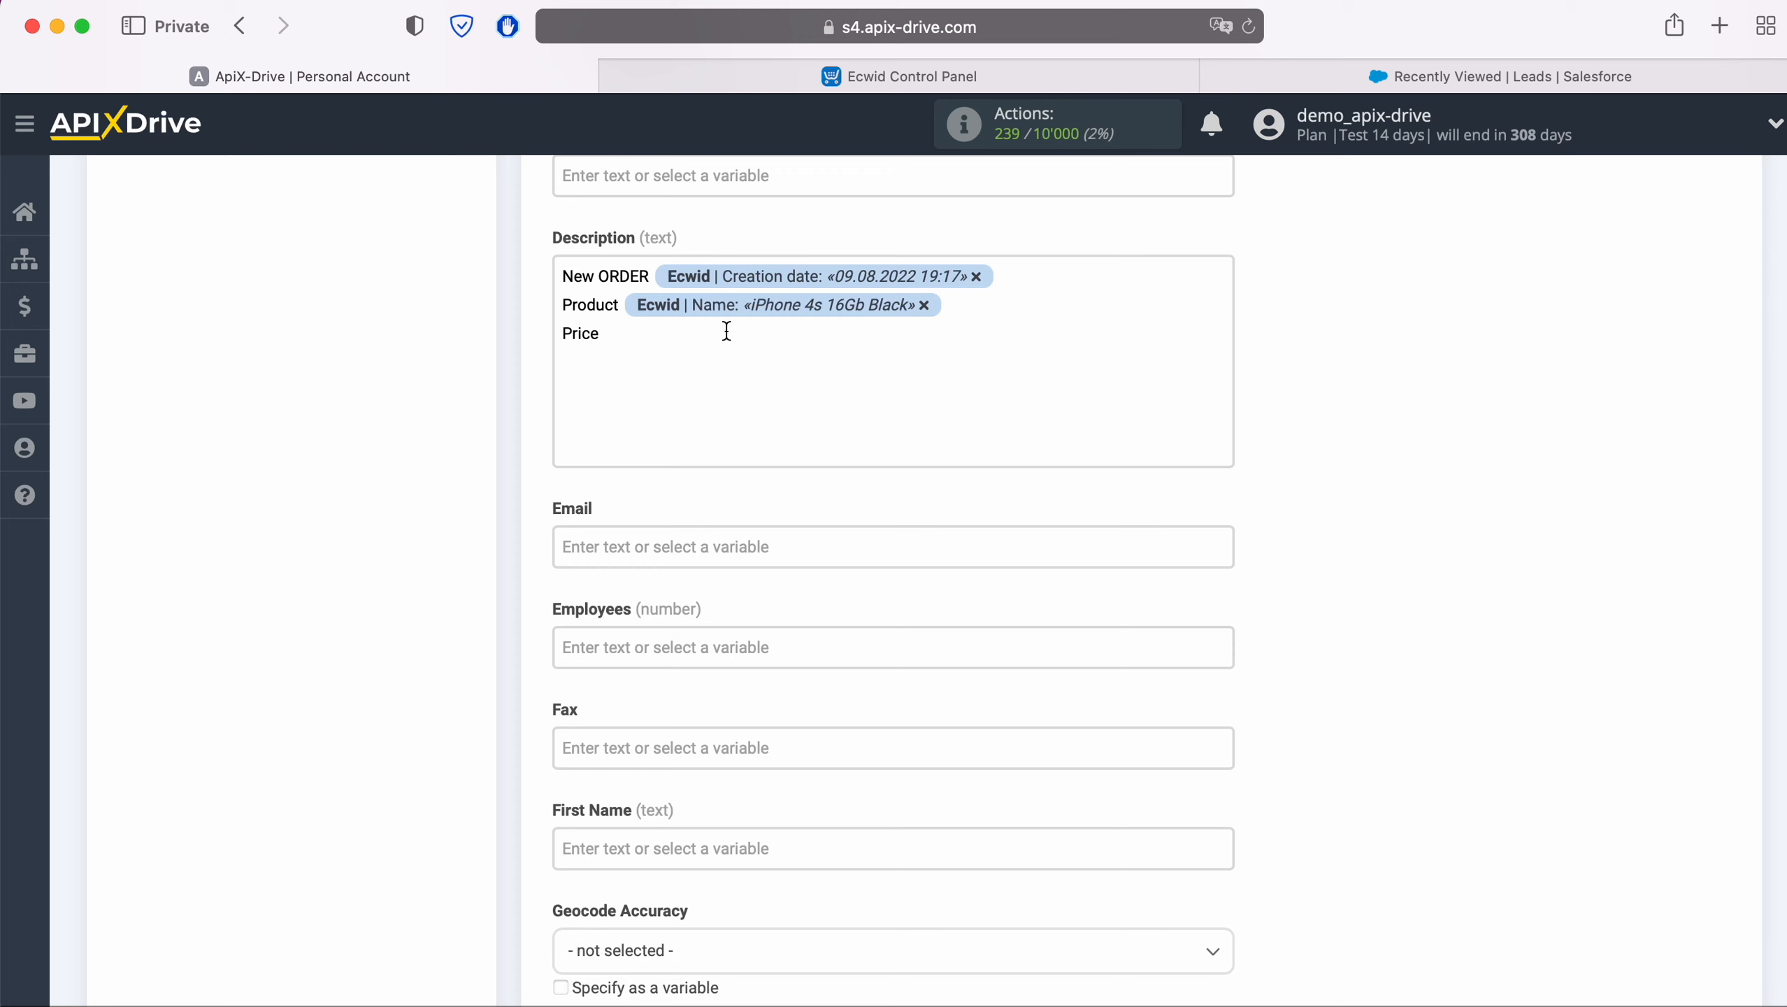
left_click(736, 402)
scroll(853, 690, "up", 2)
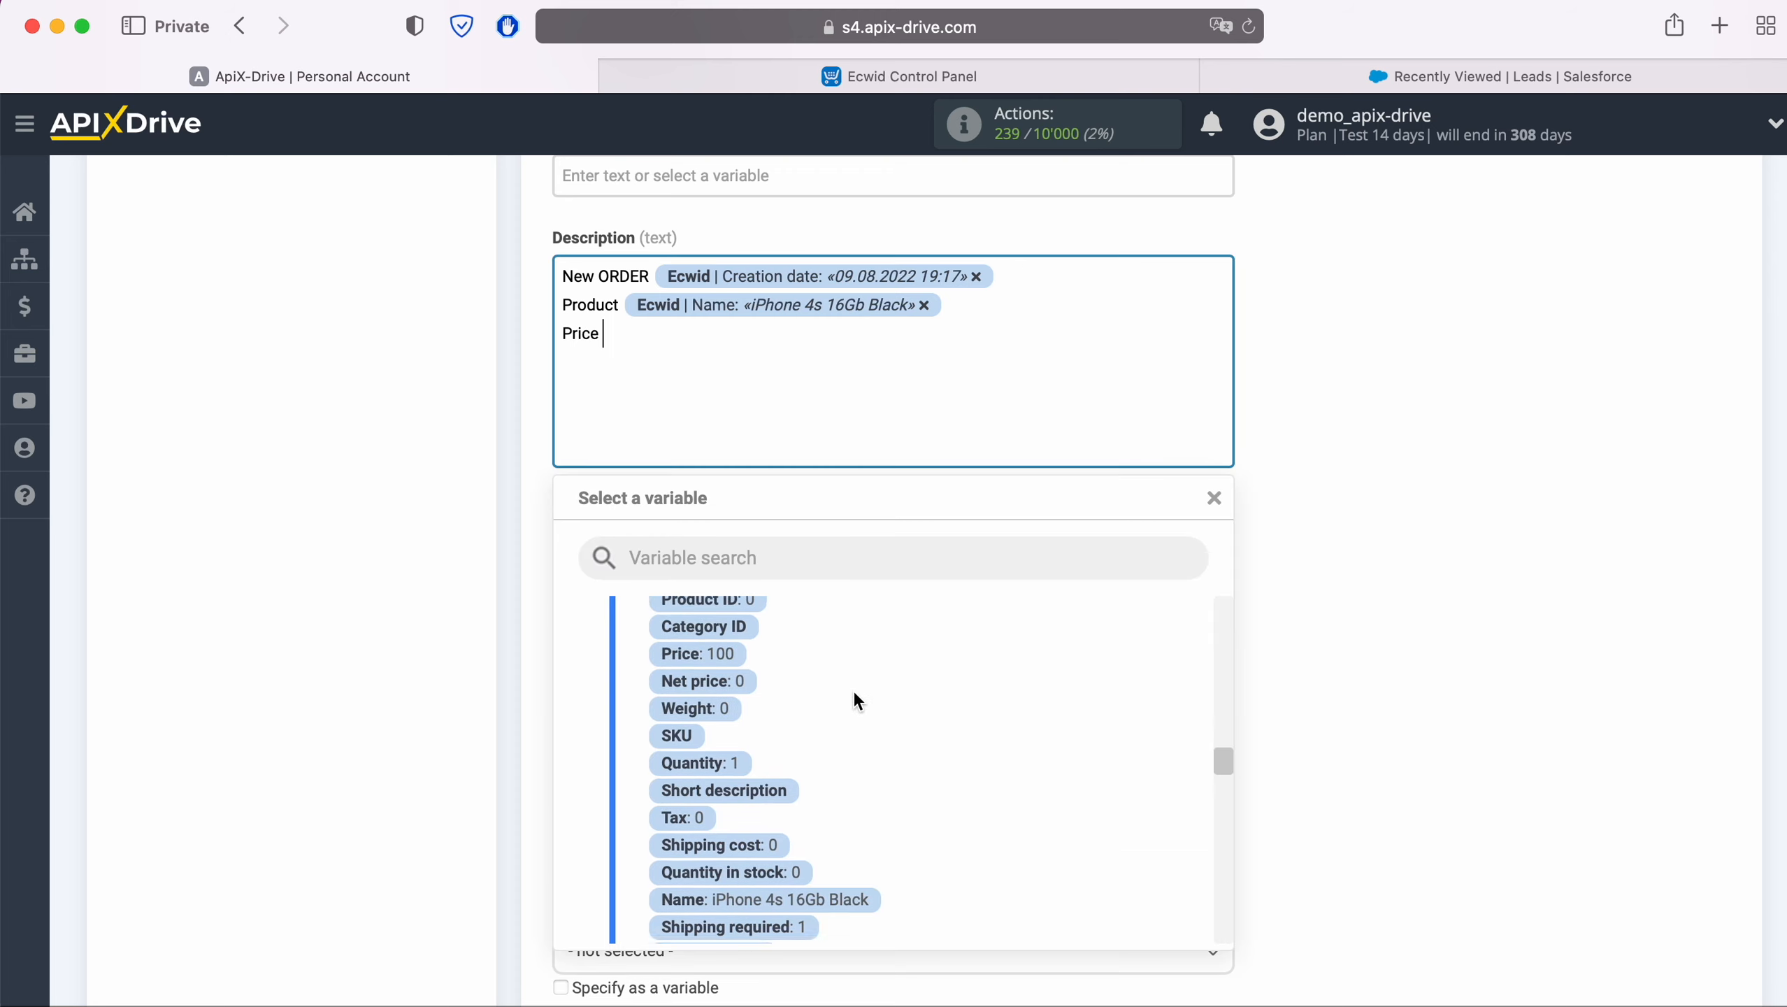
left_click(717, 656)
- Map the customer's E-mail into Email and the billing Full name into First Name
left_click(718, 547)
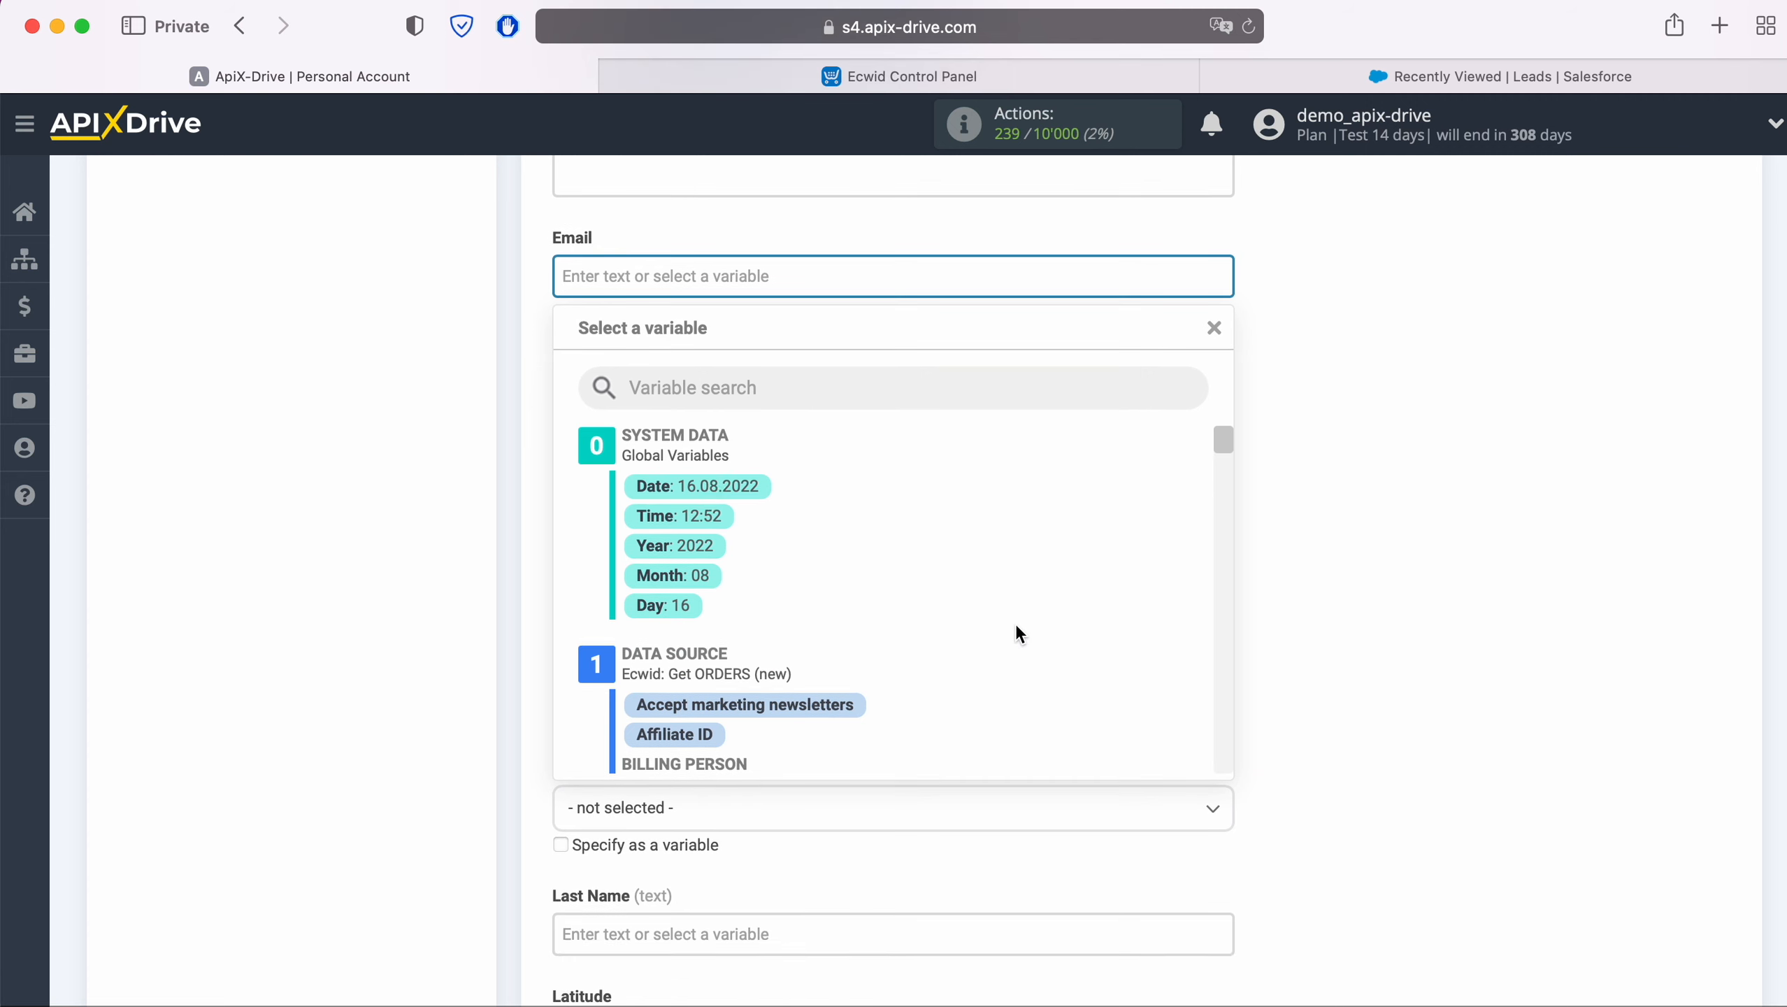
scroll(1015, 622, "down", 5)
scroll(1017, 627, "down", 6)
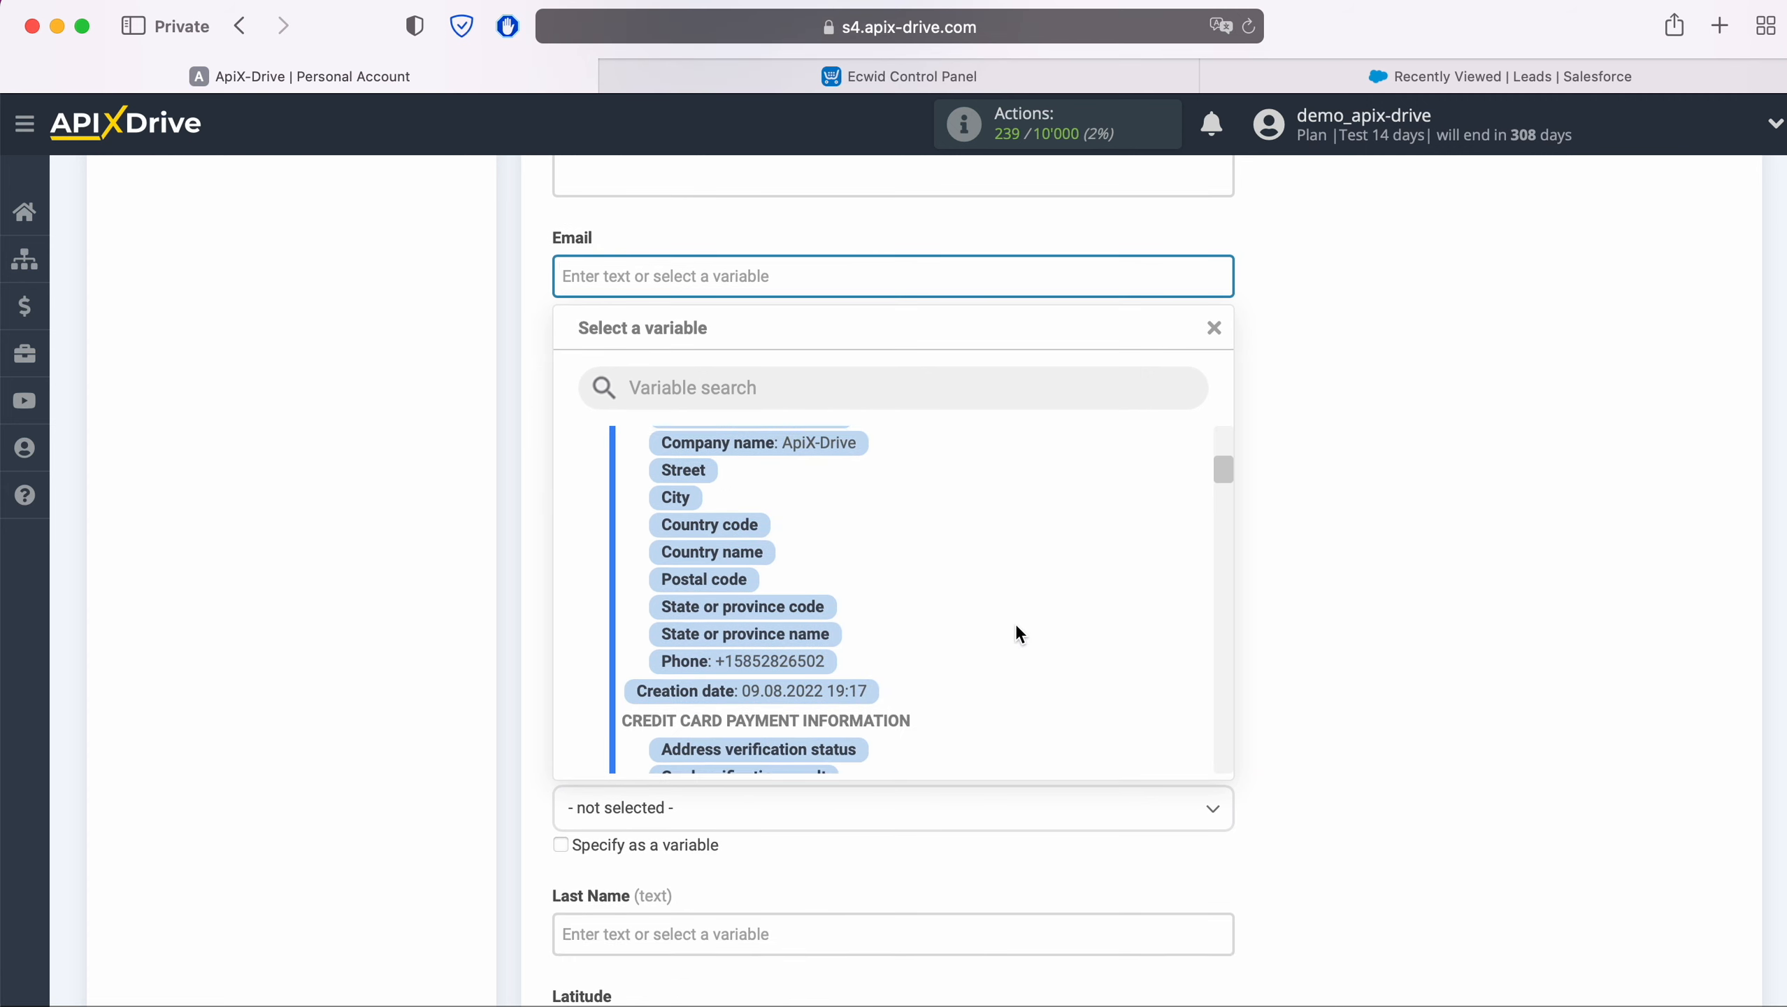
scroll(1014, 623, "down", 6)
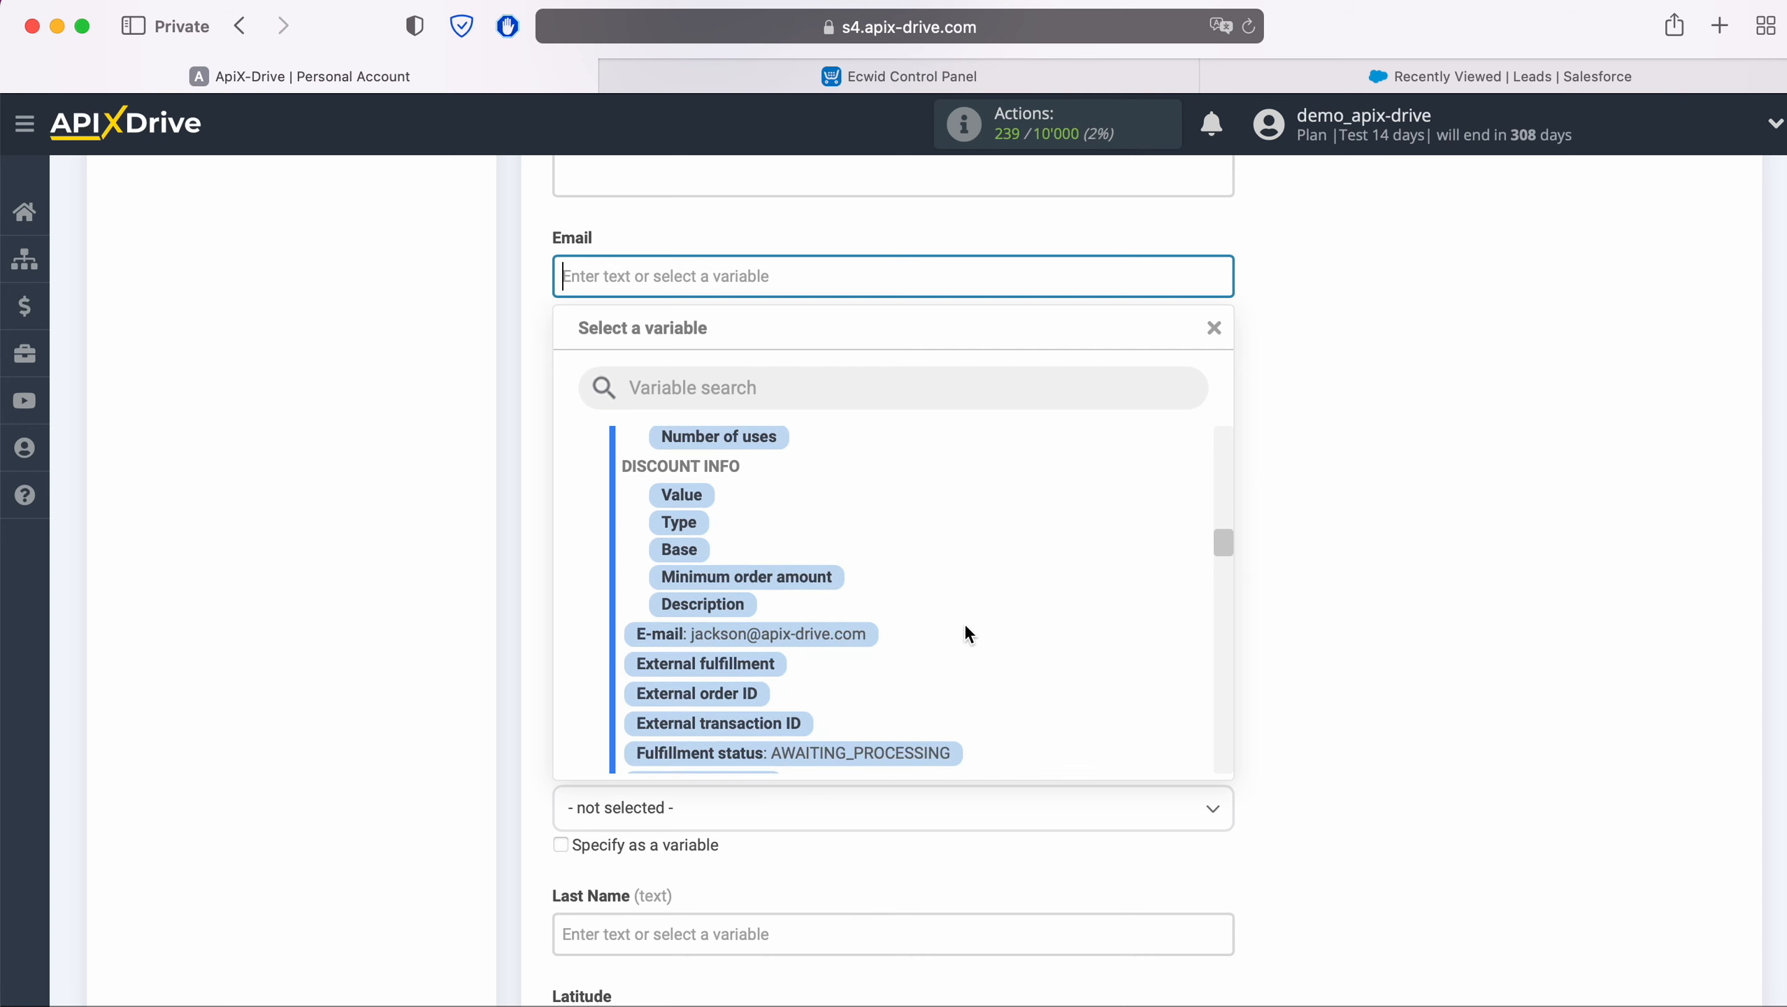
left_click(868, 640)
scroll(845, 584, "down", 3)
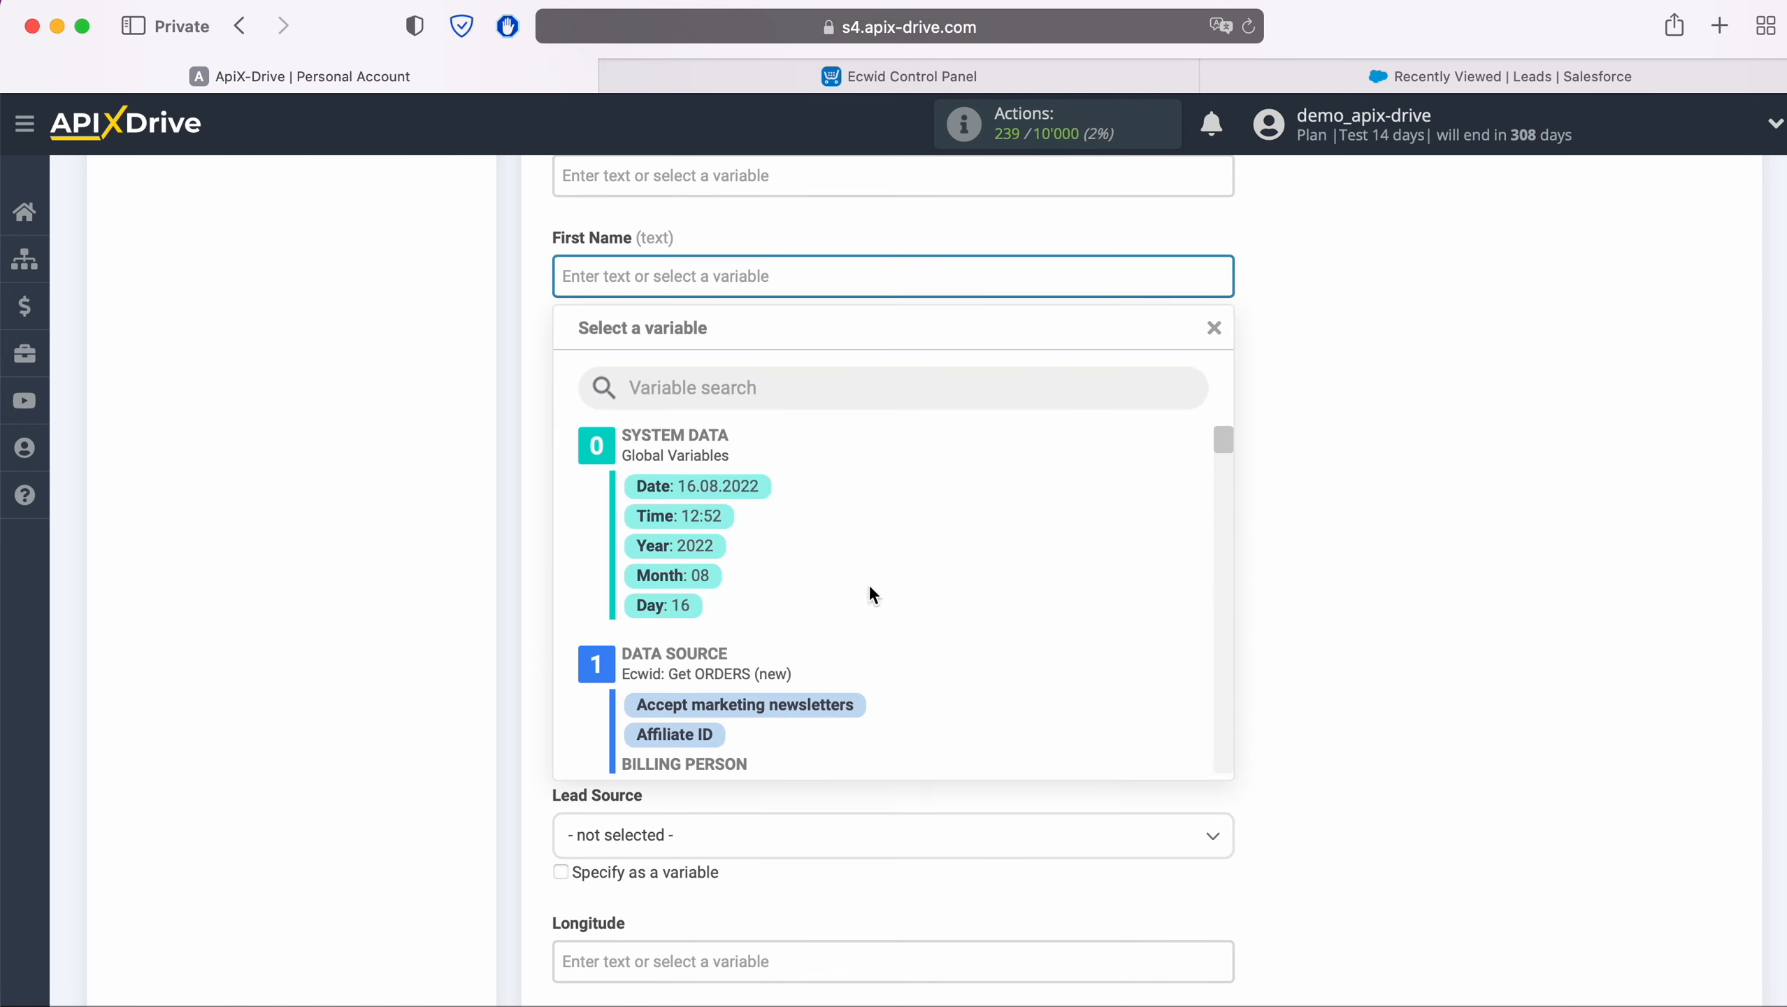
scroll(958, 592, "down", 3)
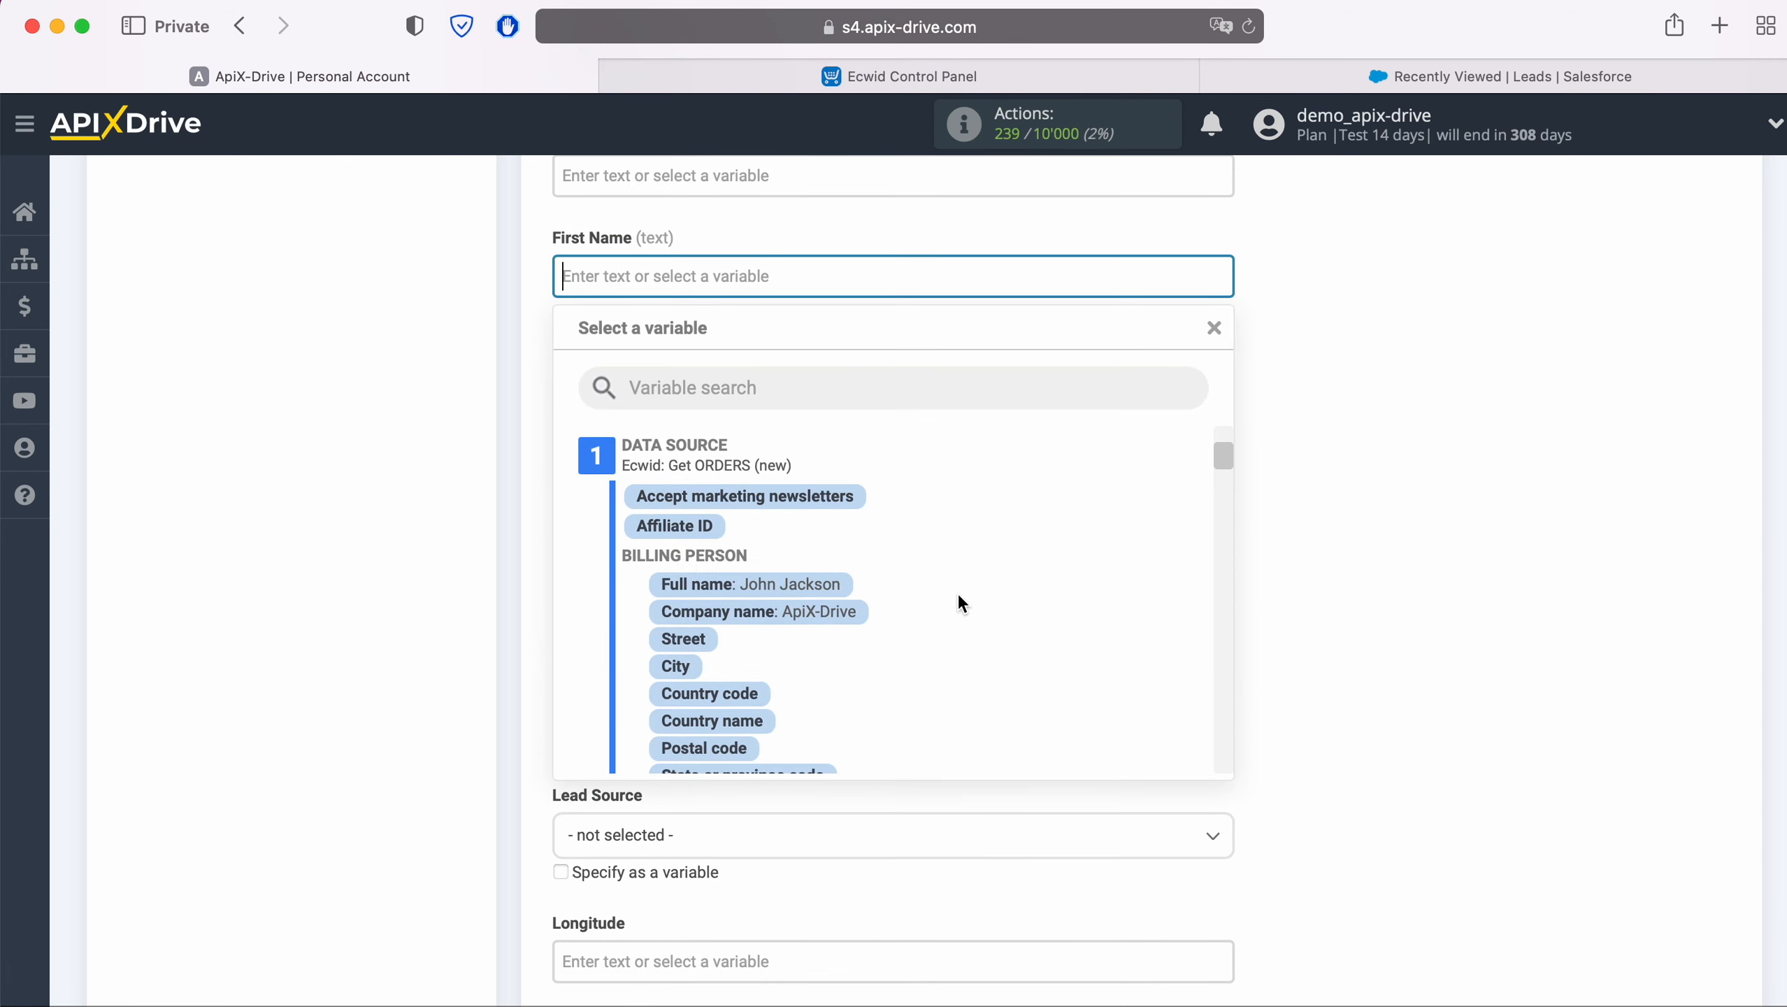
left_click(838, 586)
- Map the billing Full name into Last Name and set Lead Source to Web
left_click(810, 623)
scroll(810, 622, "down", 5)
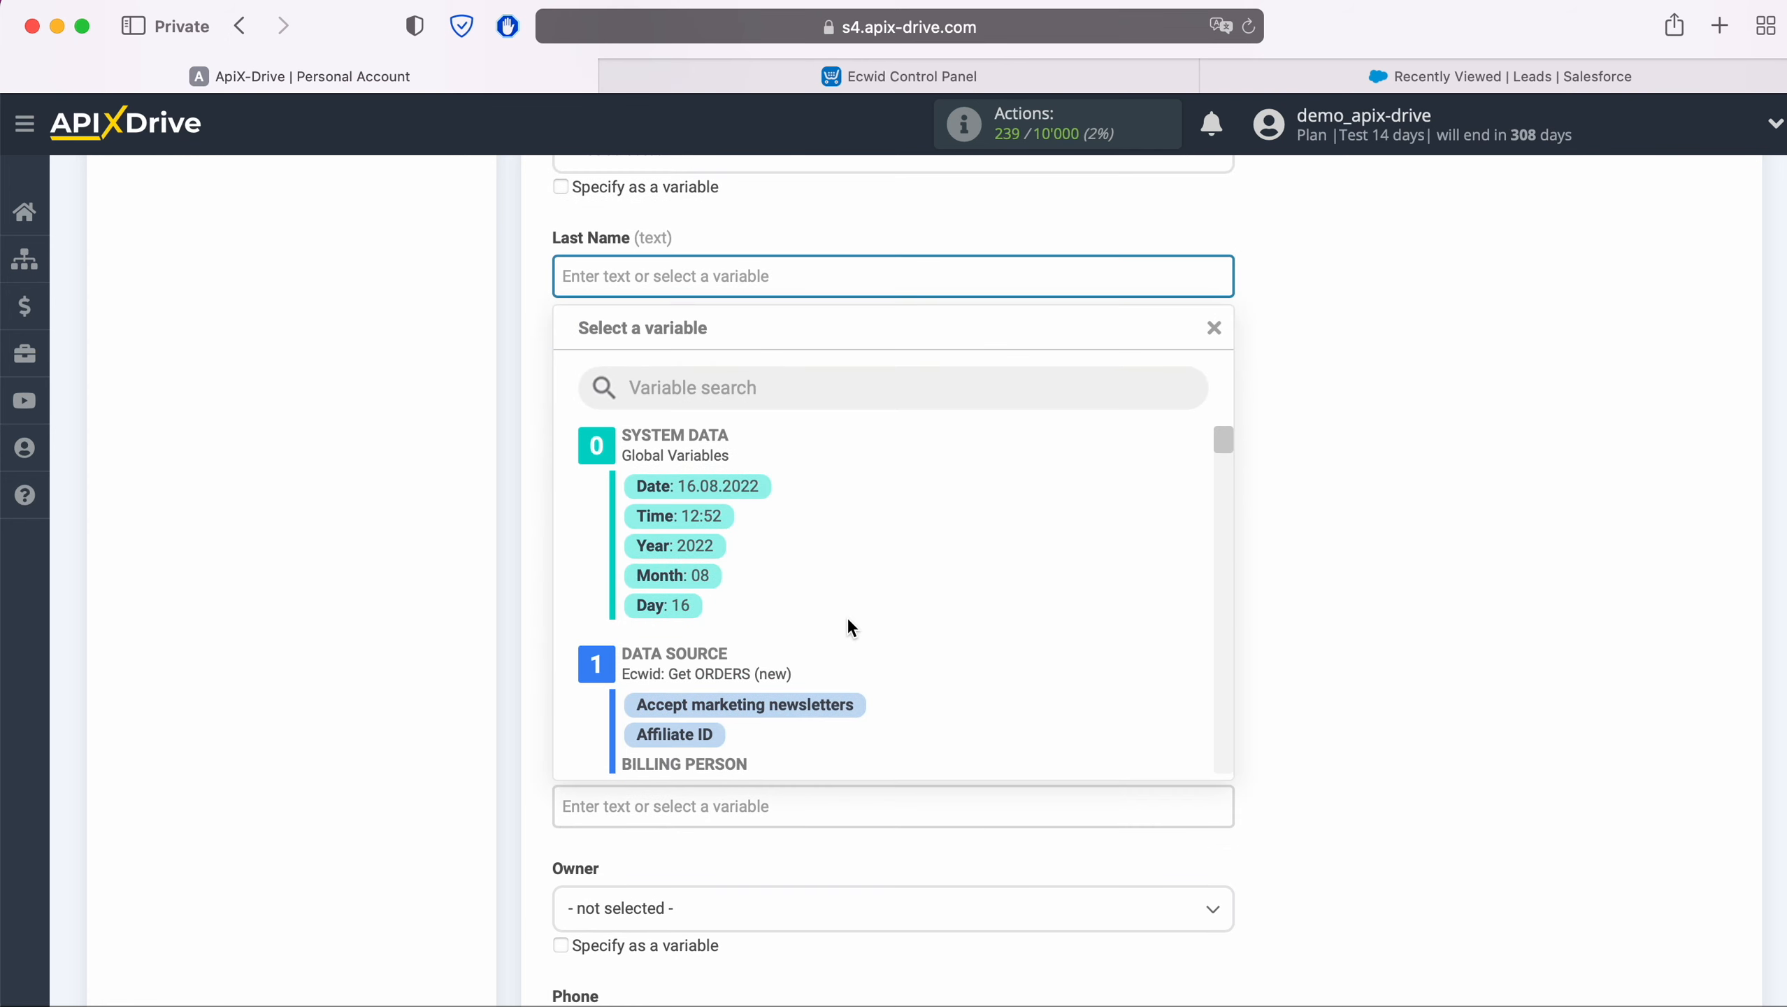
scroll(888, 623, "down", 3)
left_click(821, 592)
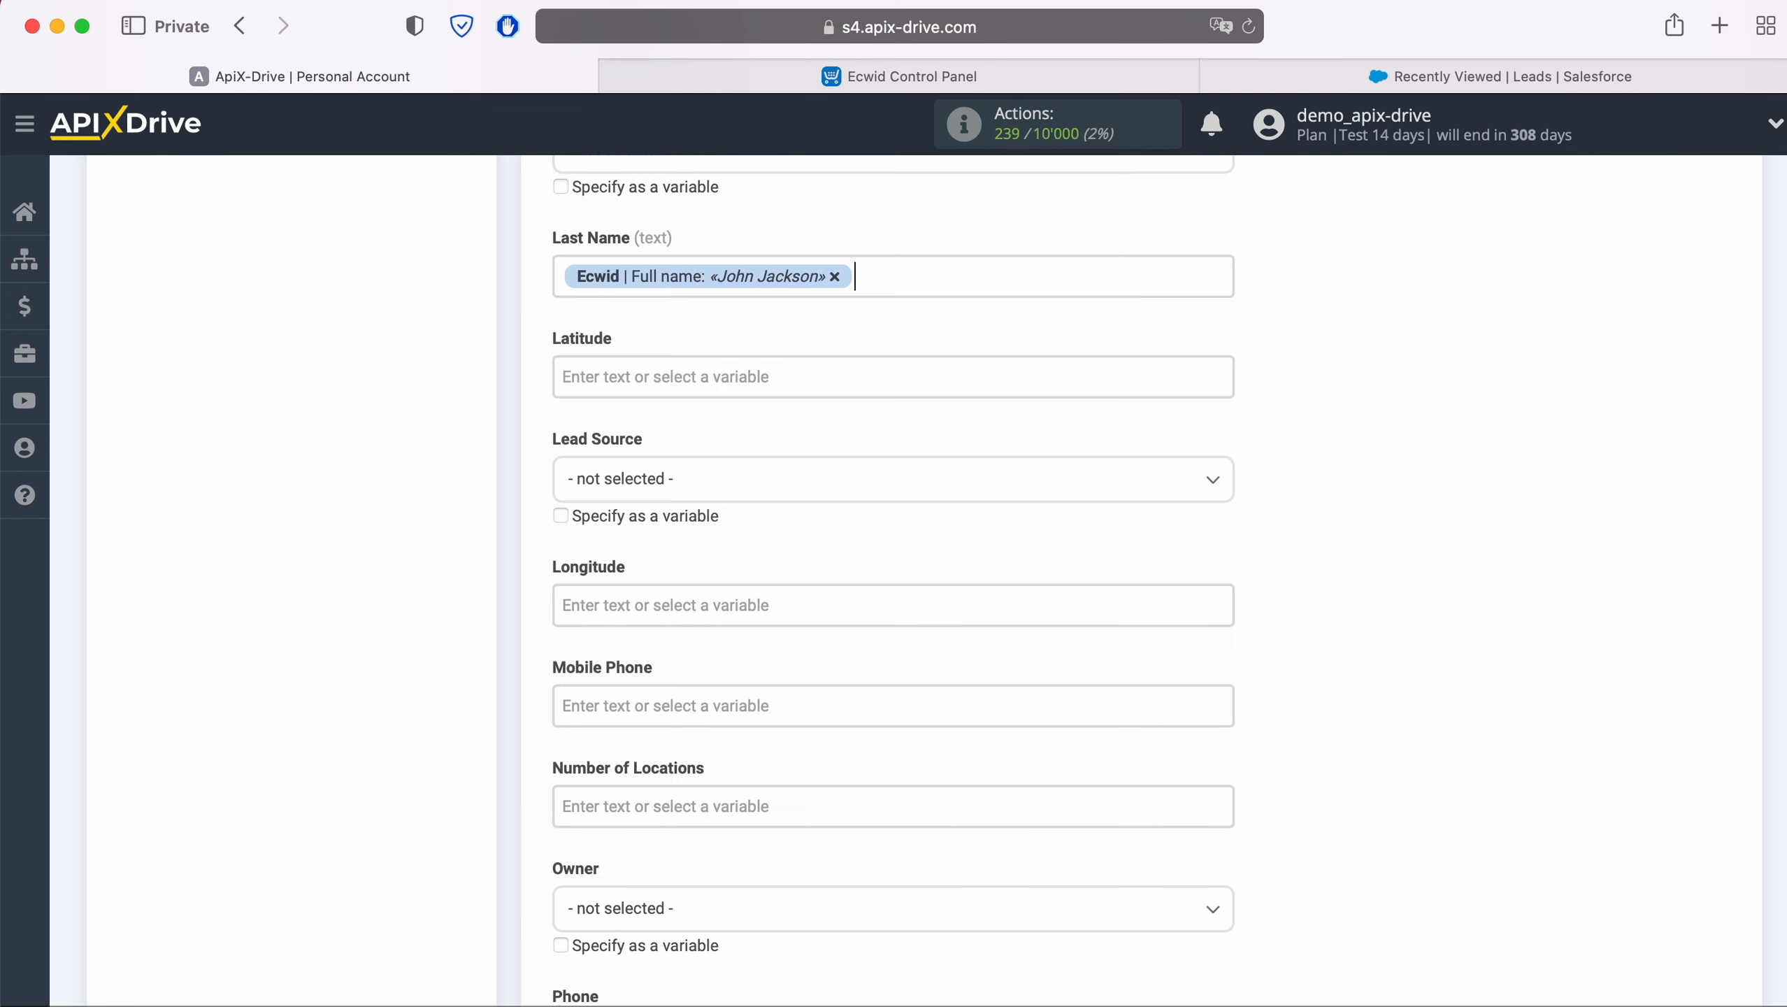
left_click(893, 494)
left_click(600, 606)
- Map the order's billing Phone into both Mobile Phone and Phone fields
scroll(884, 611, "down", 2)
left_click(838, 605)
scroll(850, 603, "down", 5)
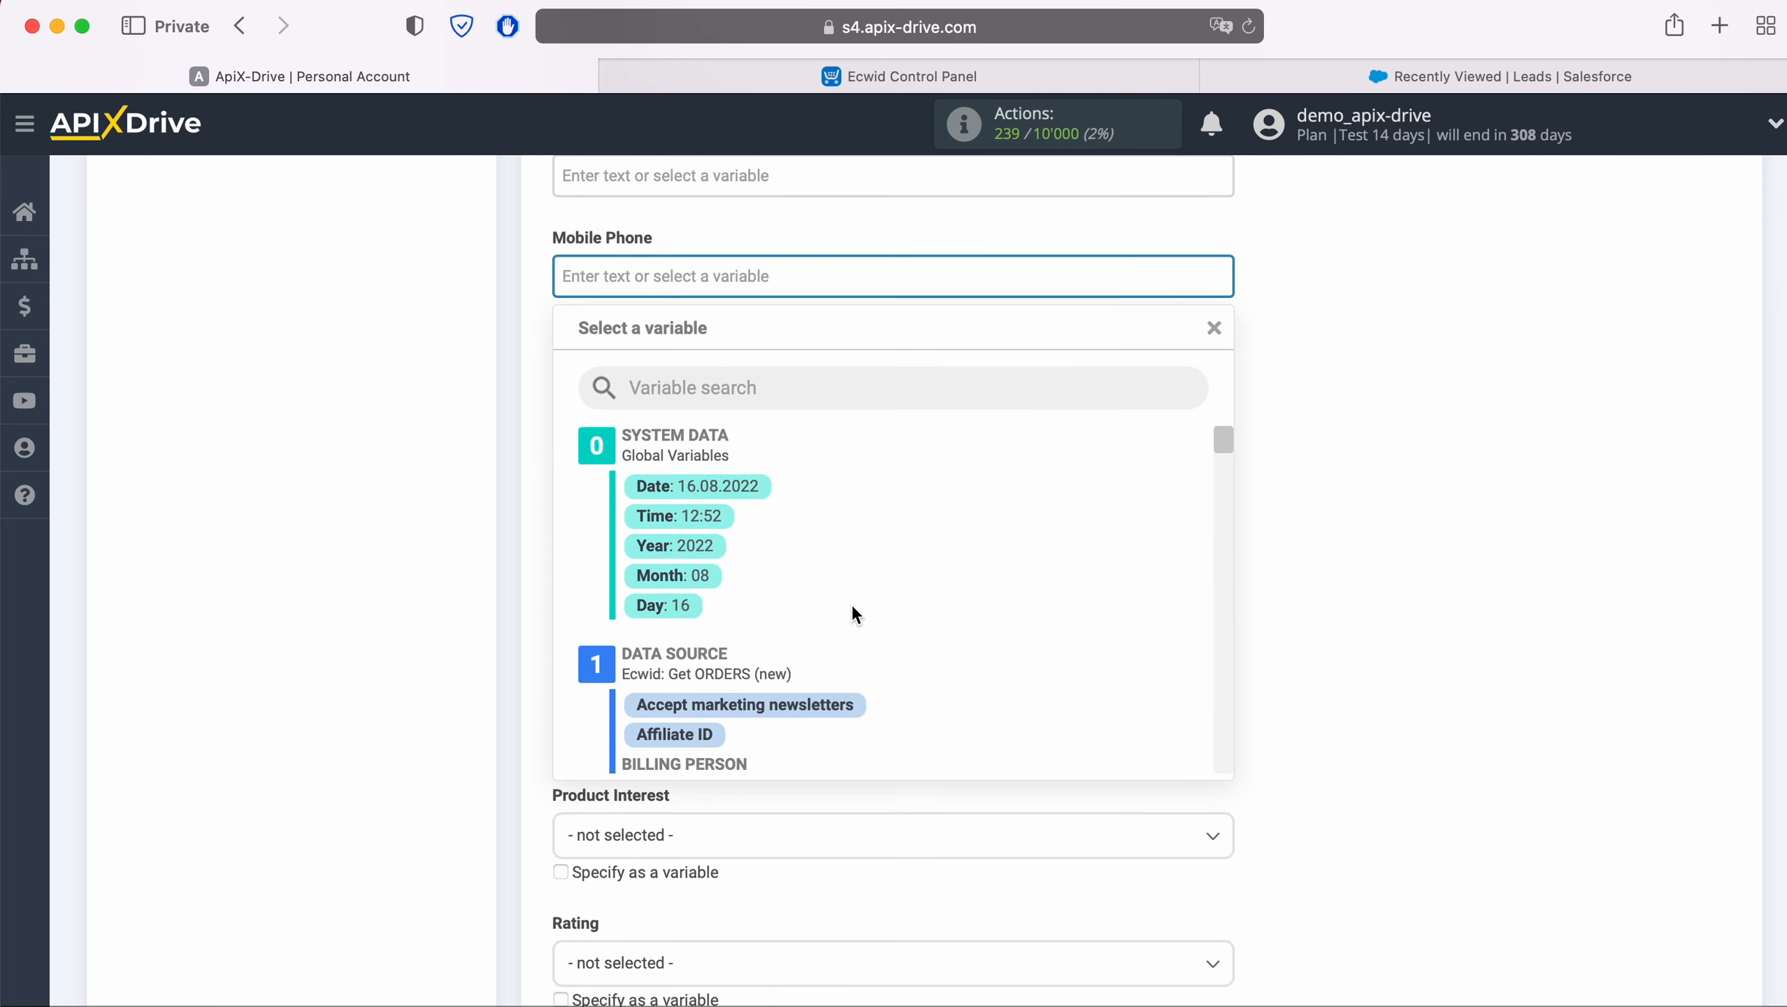
scroll(893, 610, "down", 5)
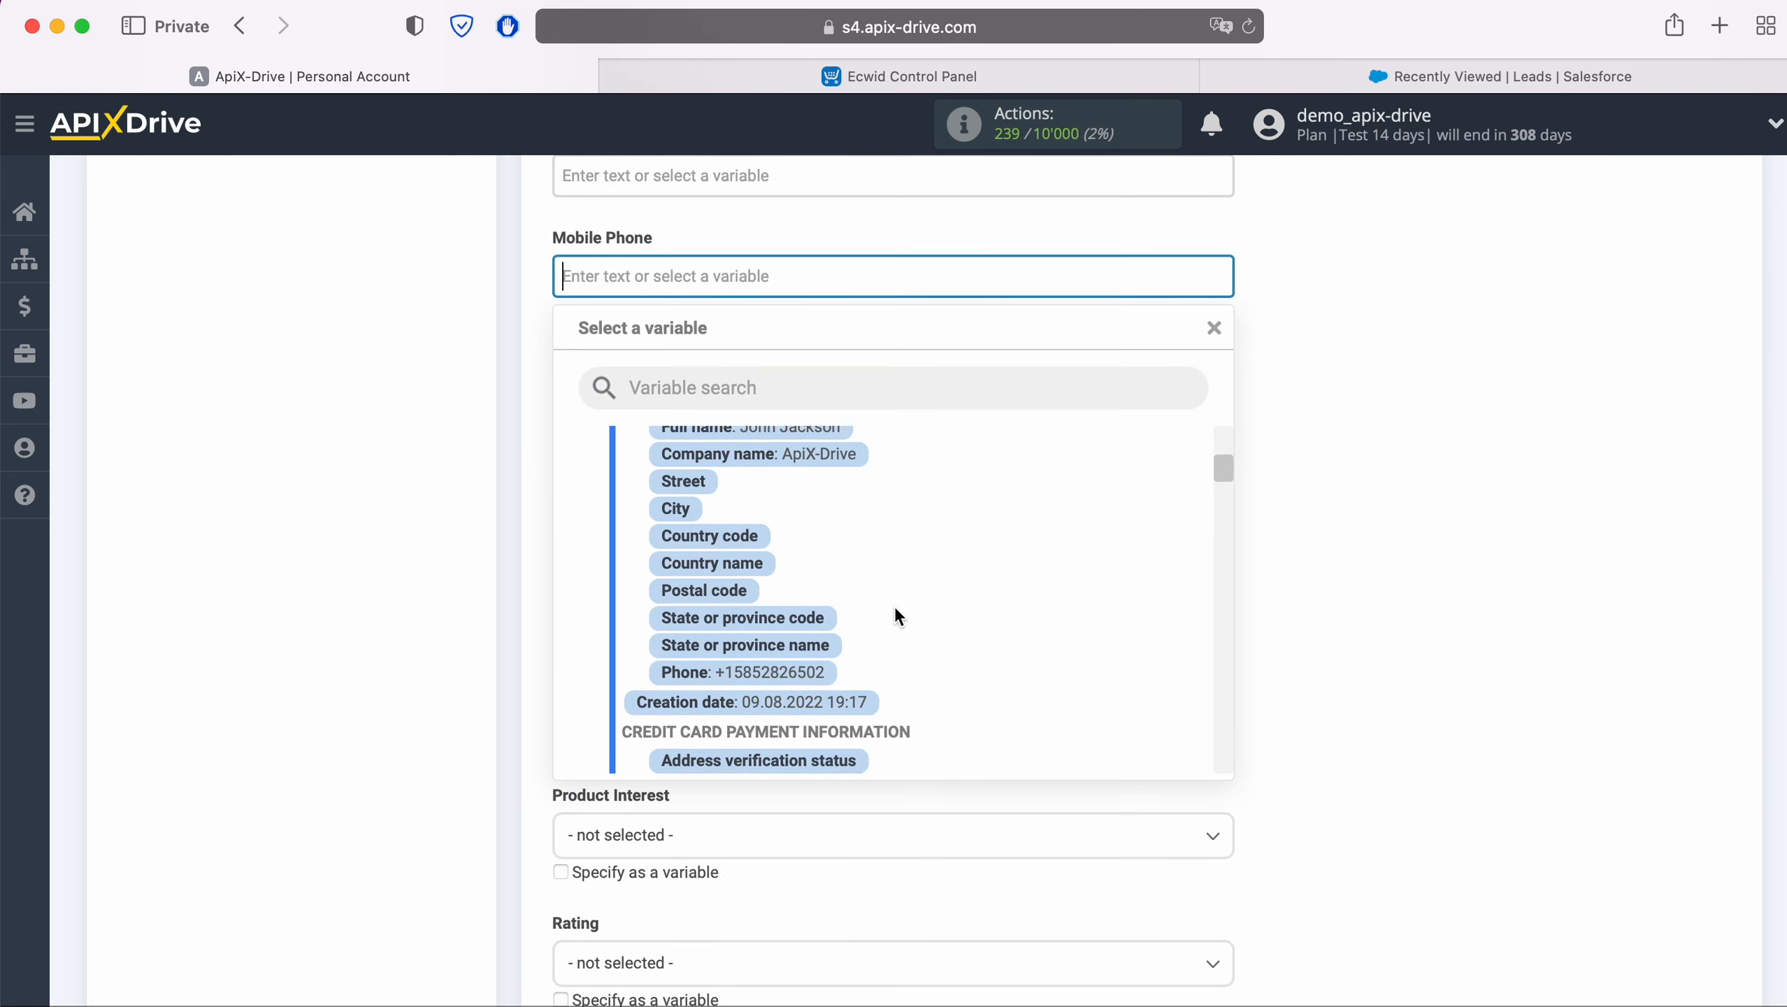
left_click(829, 655)
left_click(802, 602)
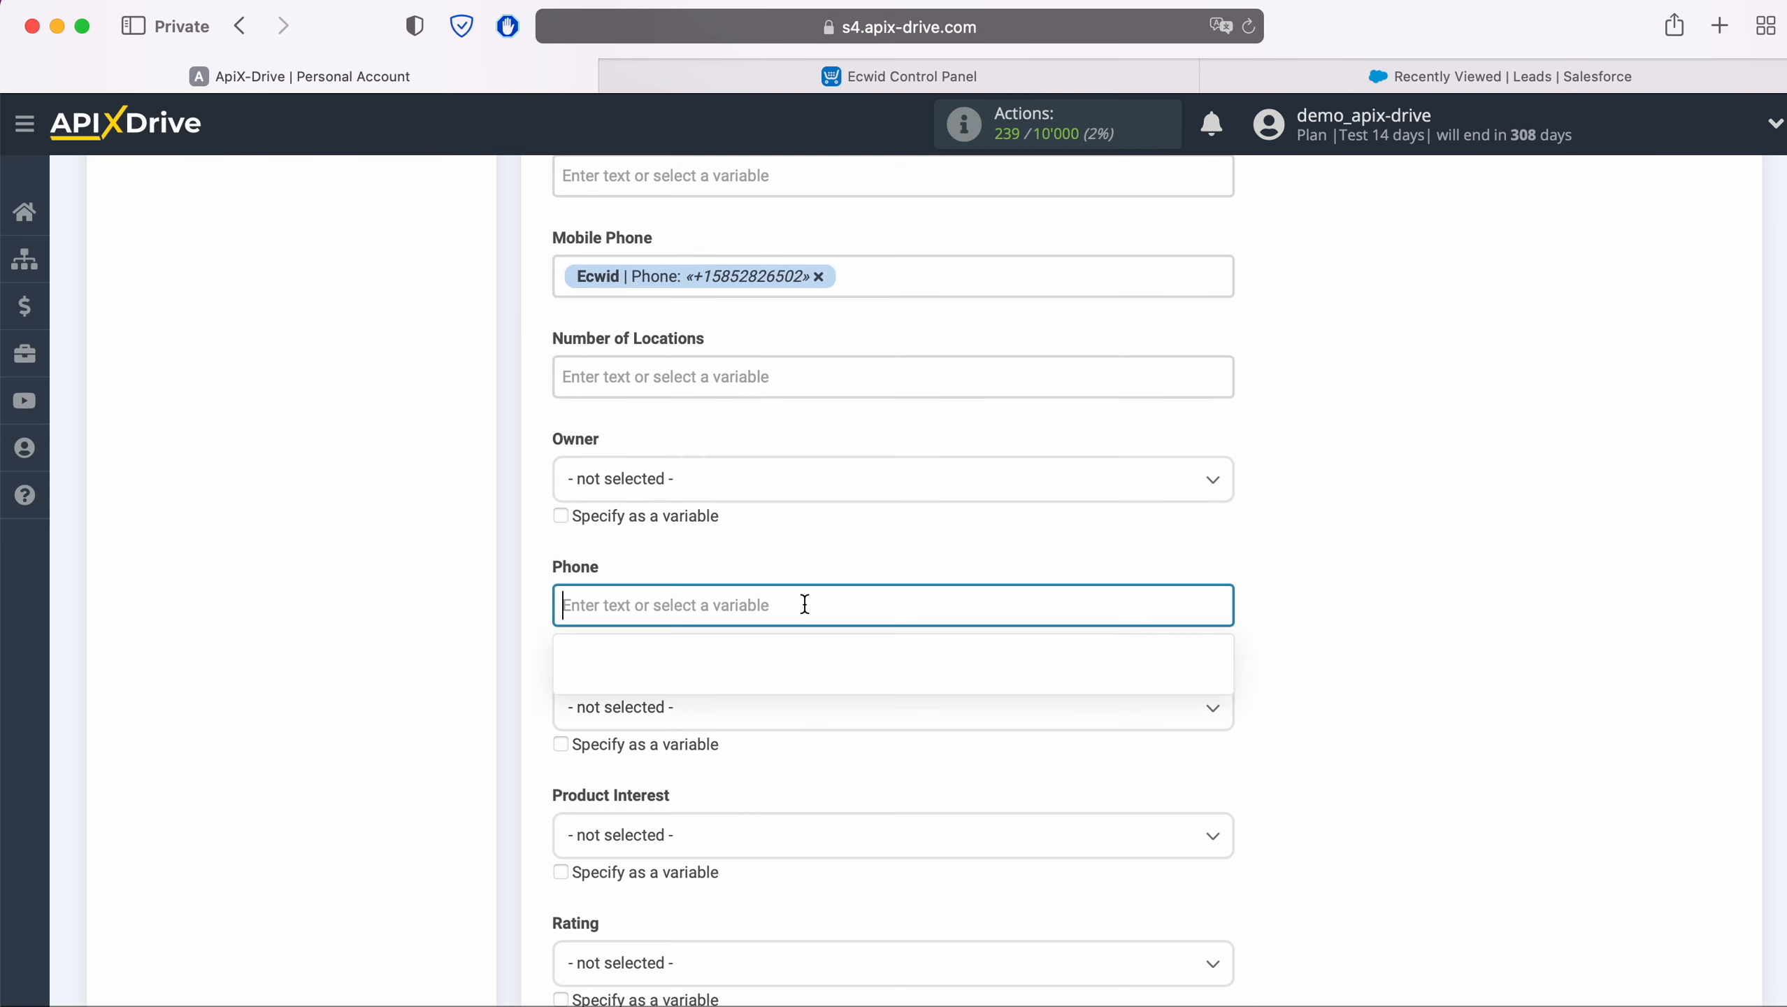
scroll(880, 611, "down", 5)
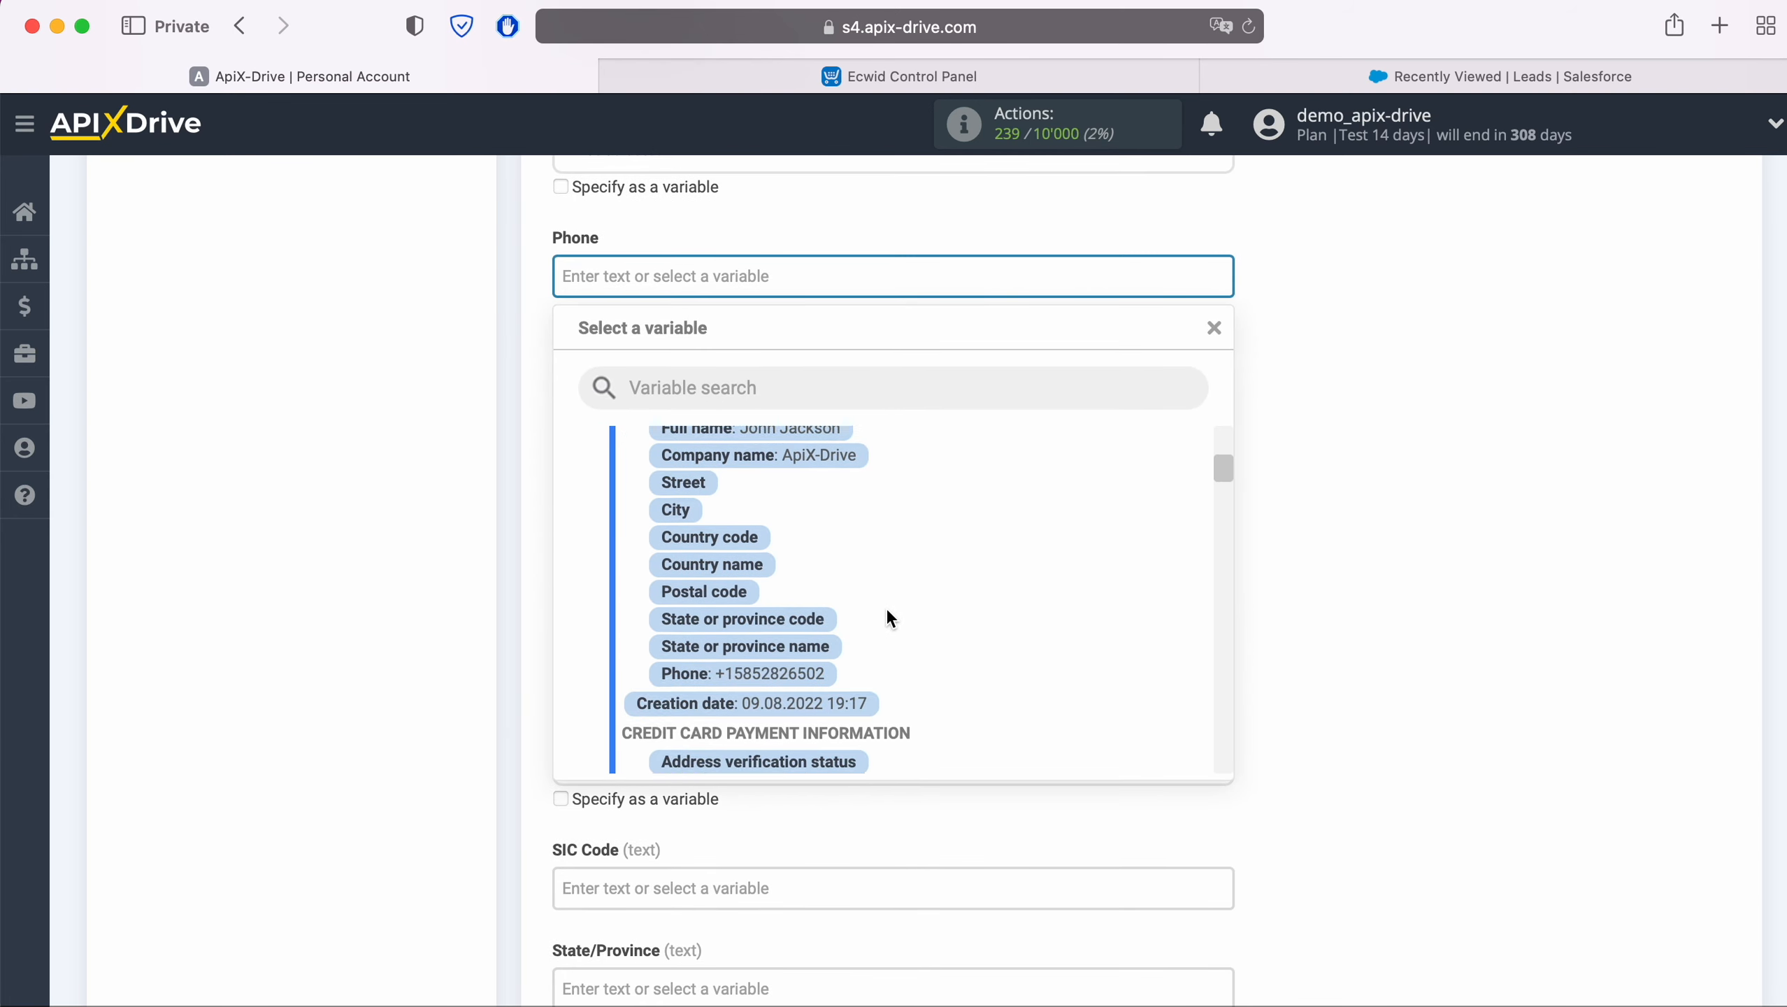
left_click(791, 659)
- Set the lead Status to Open - Not Contacted
scroll(790, 662, "down", 3)
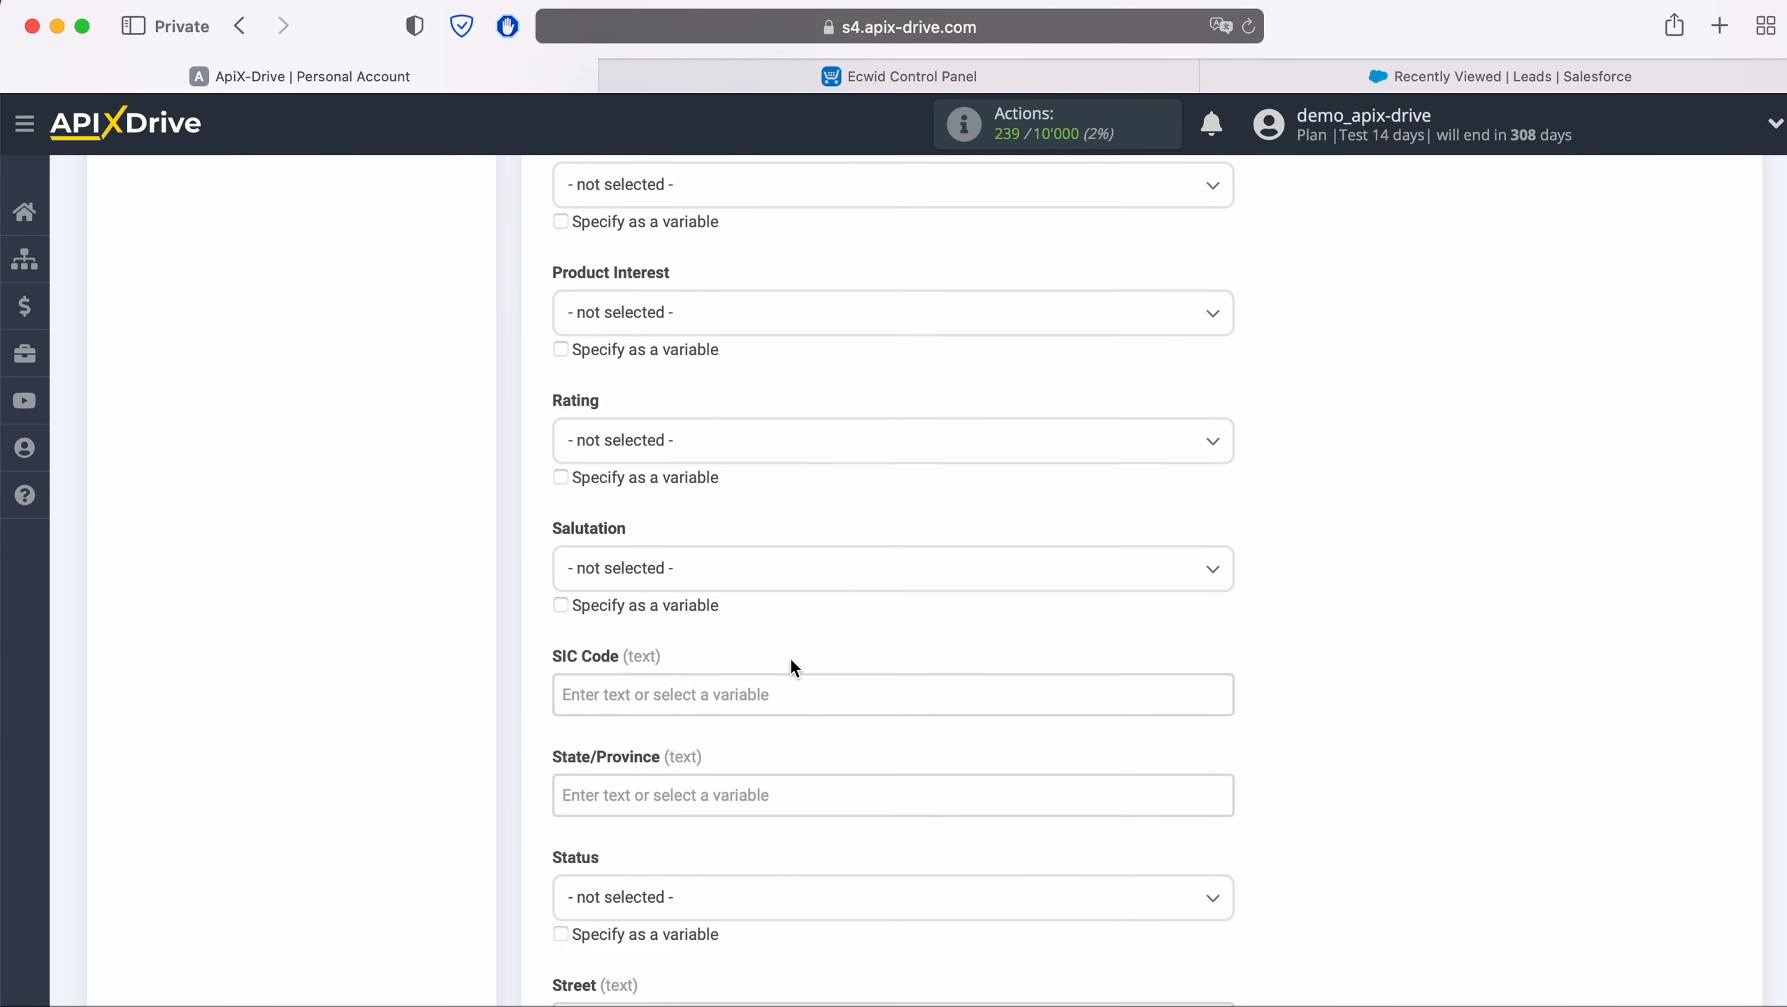
scroll(790, 658, "down", 4)
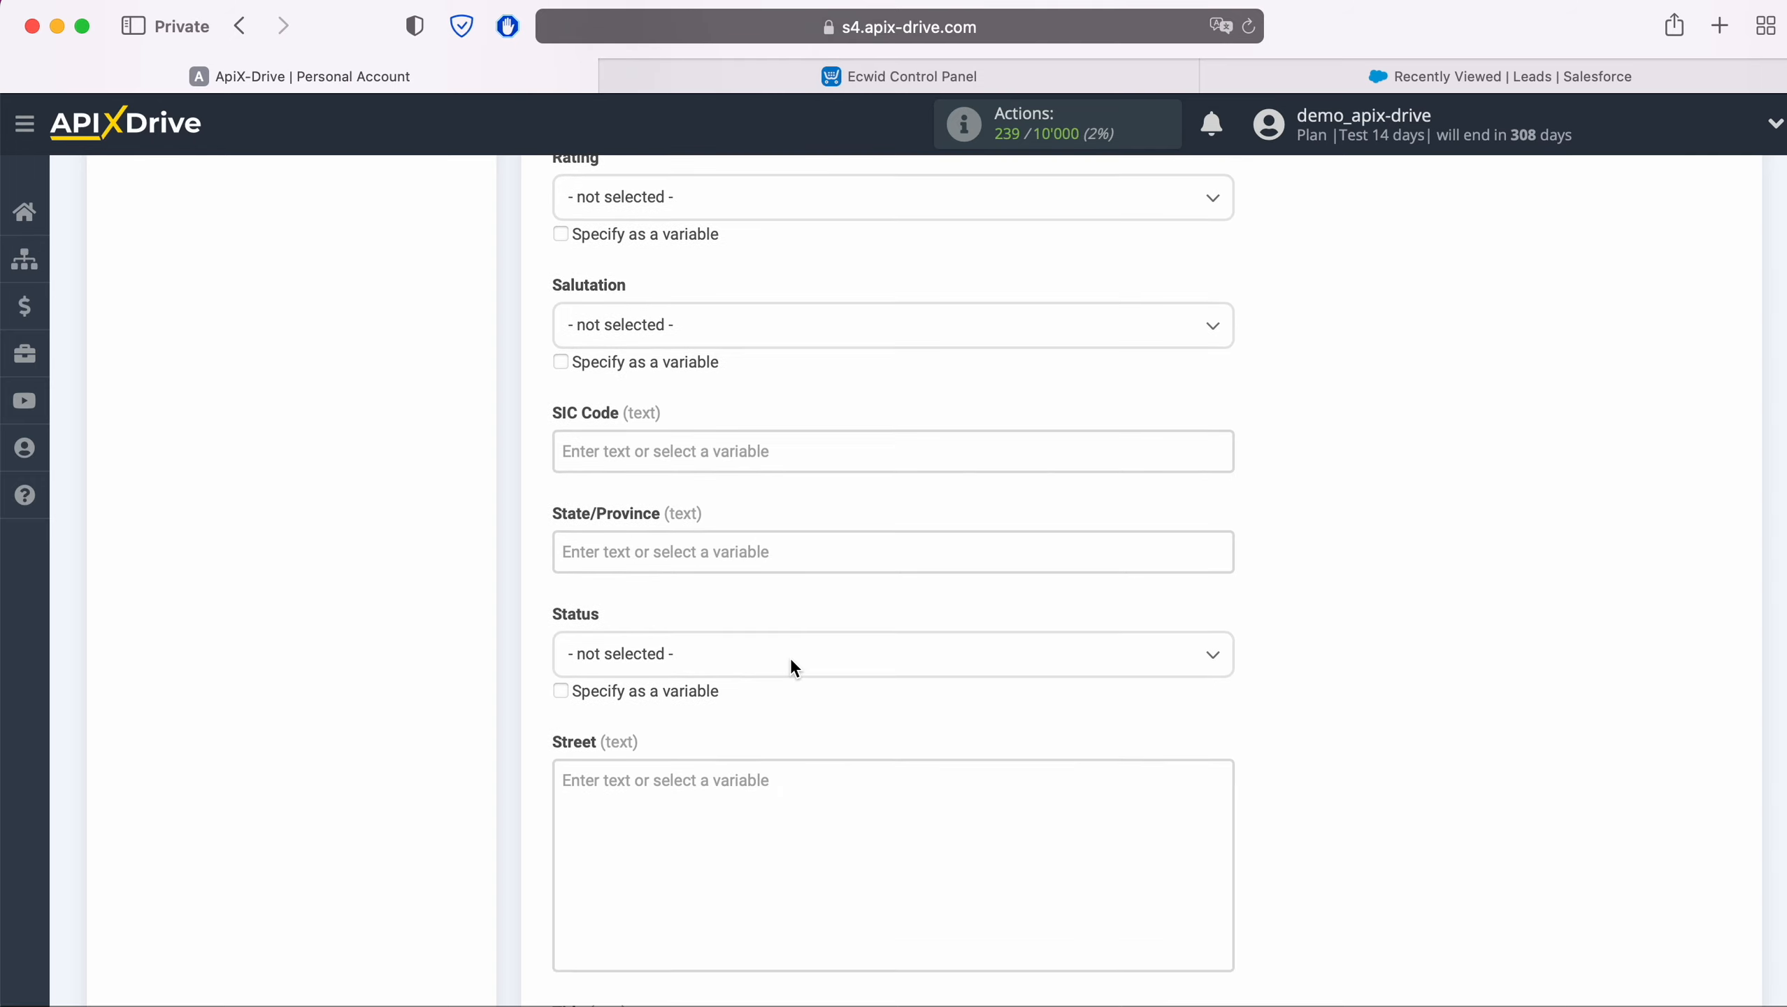
left_click(791, 662)
left_click(680, 776)
scroll(837, 720, "down", 3)
scroll(837, 719, "down", 3)
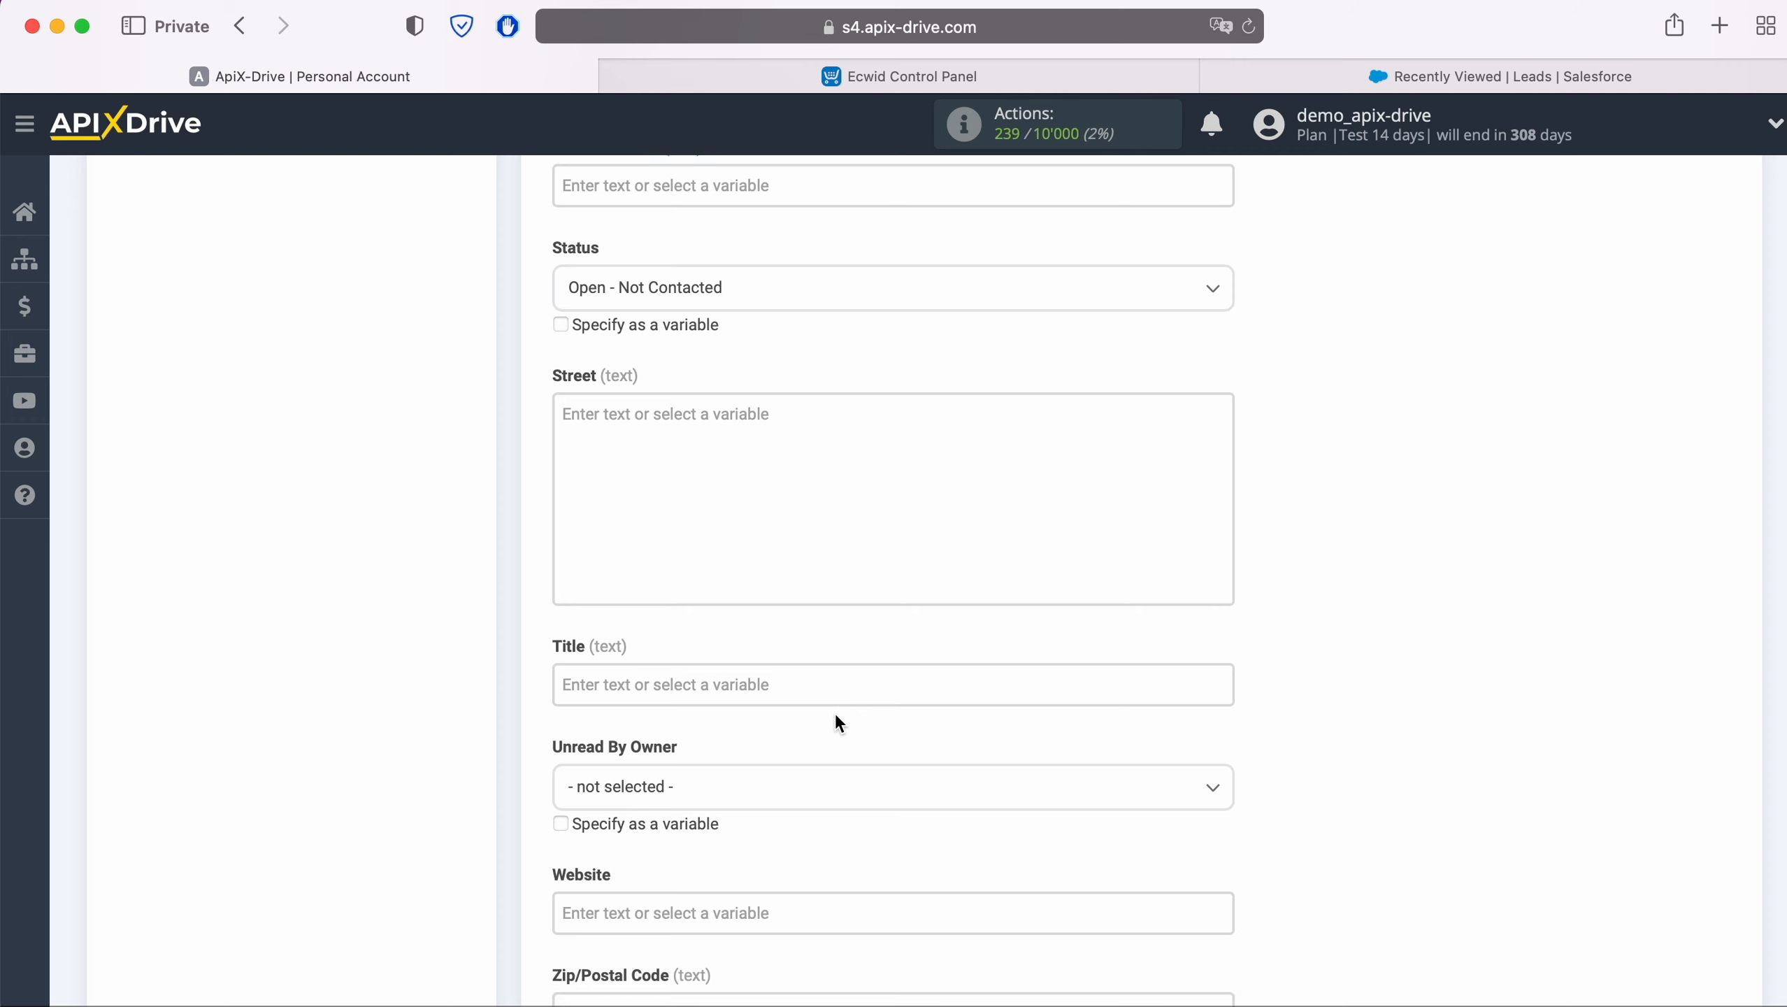
- Set the lead Title to 'New ORDER from Ecwid' followed by the buyer's Full name
left_click(806, 694)
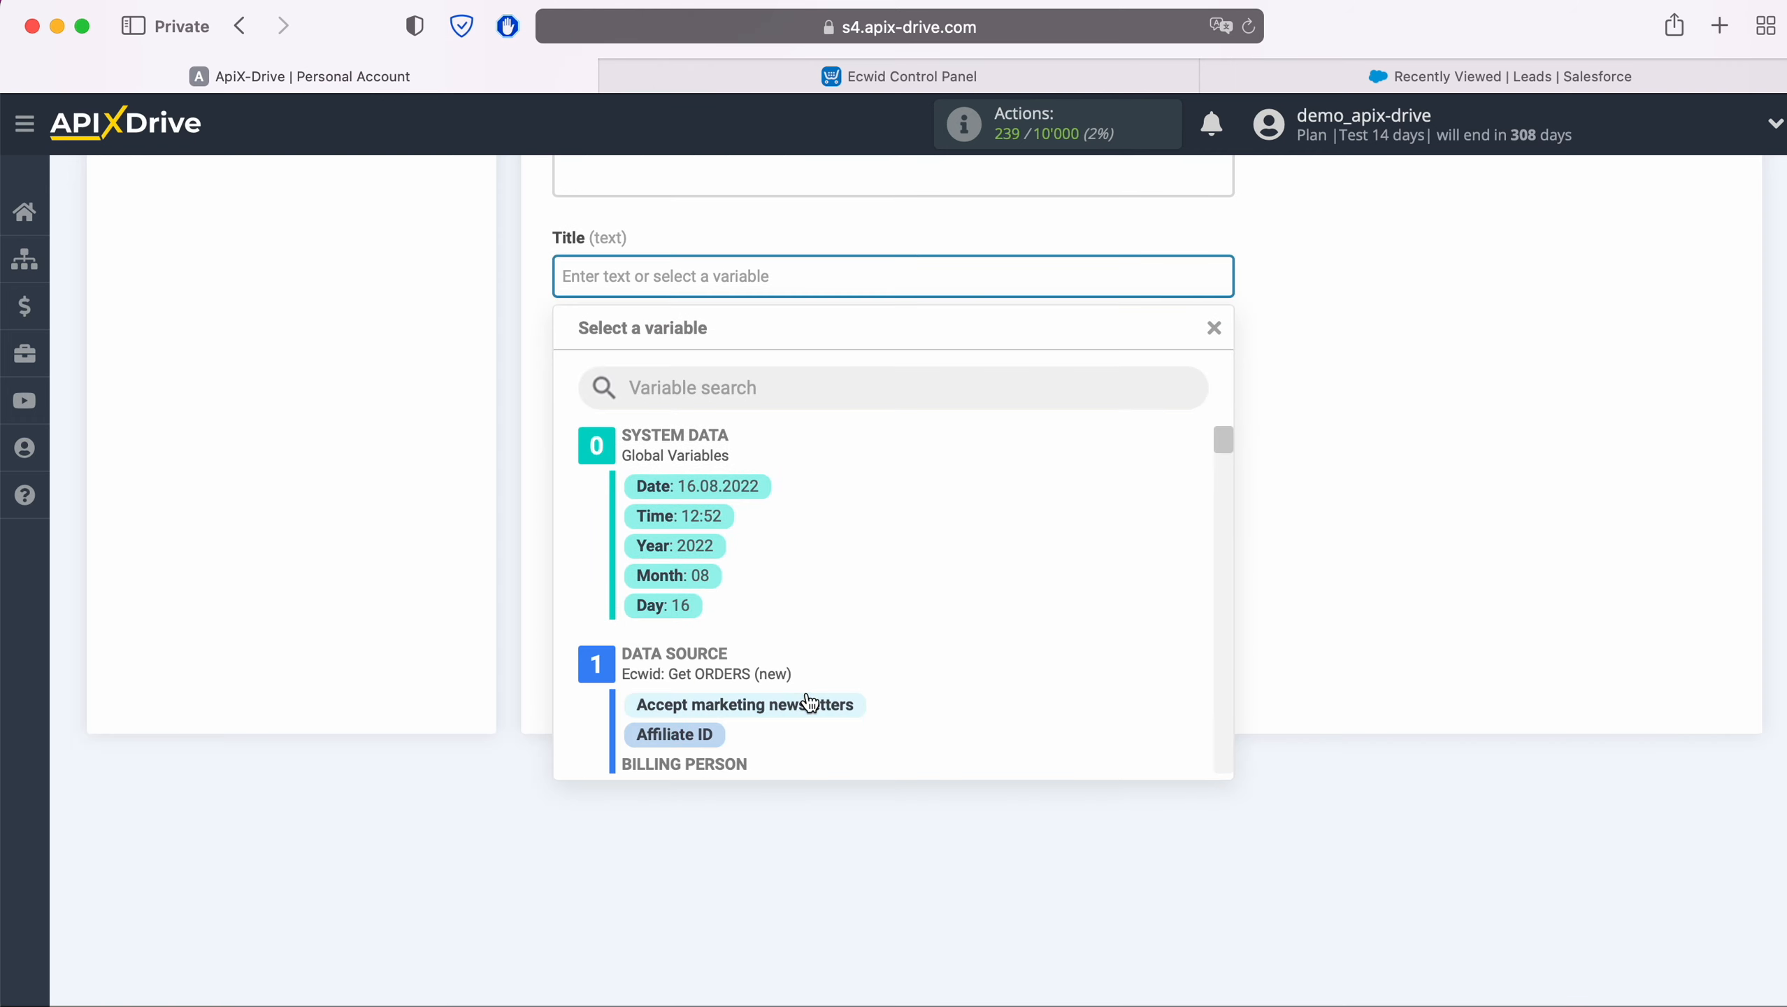
type("New ORDER ")
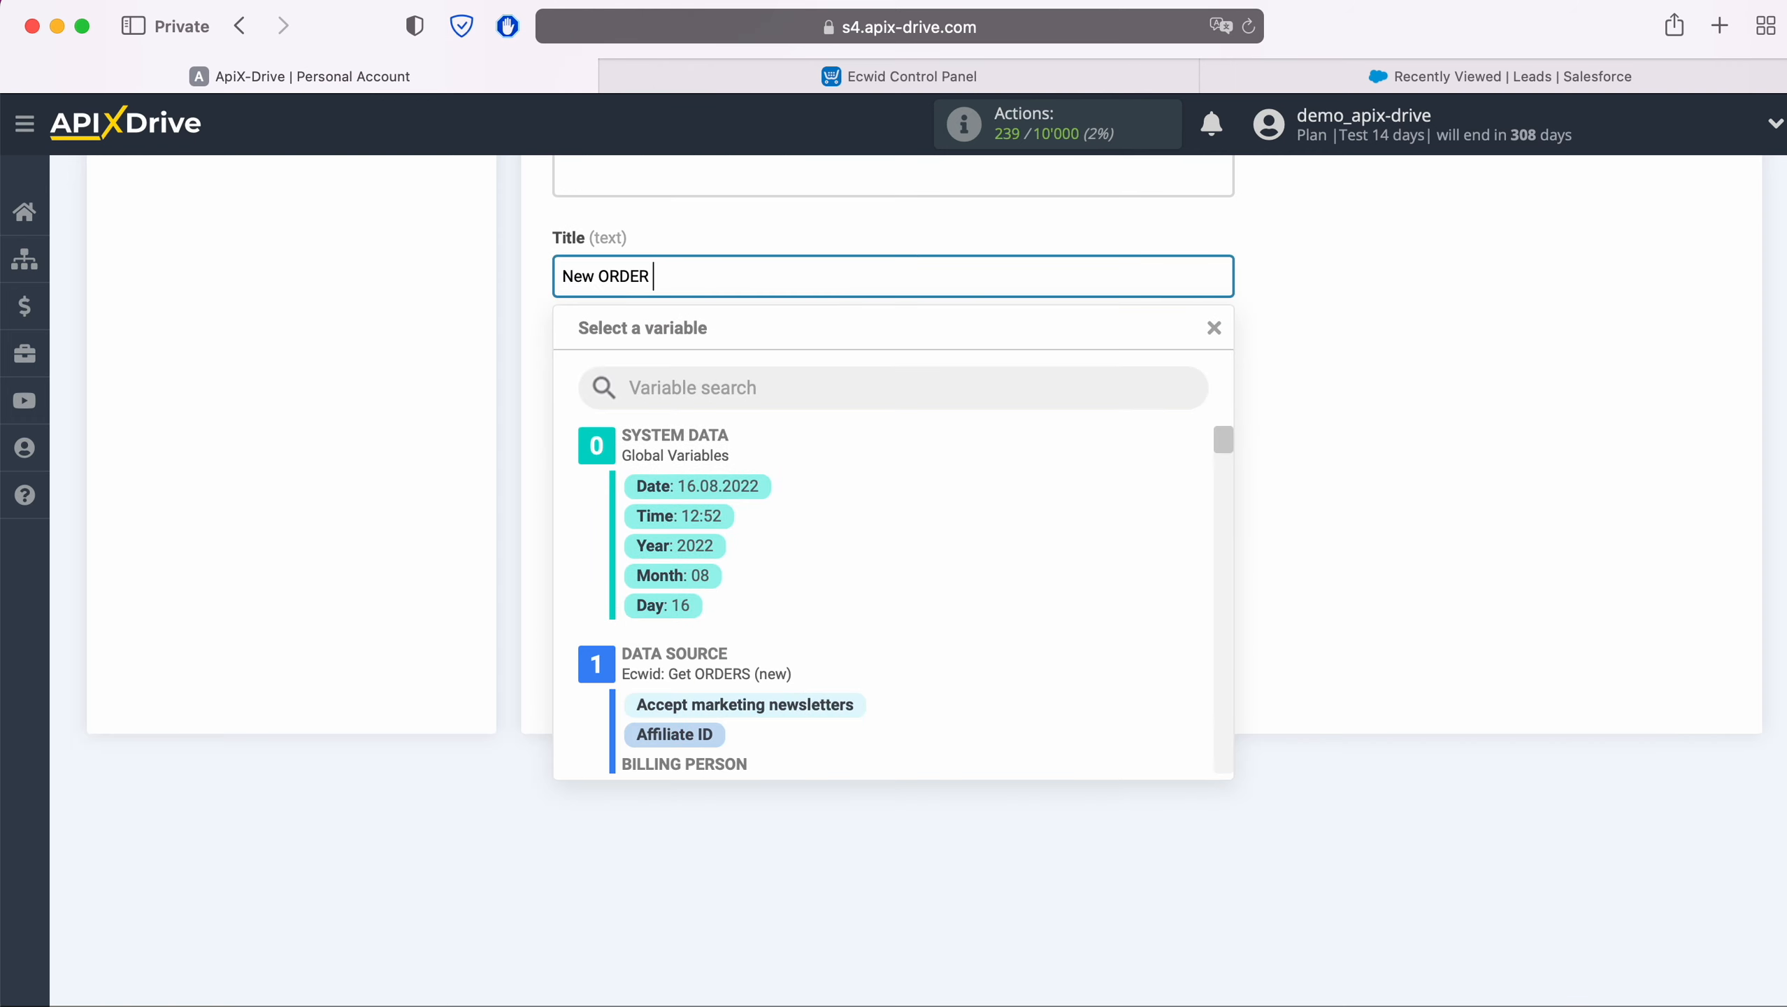
type("from Ecwid")
scroll(990, 583, "down", 3)
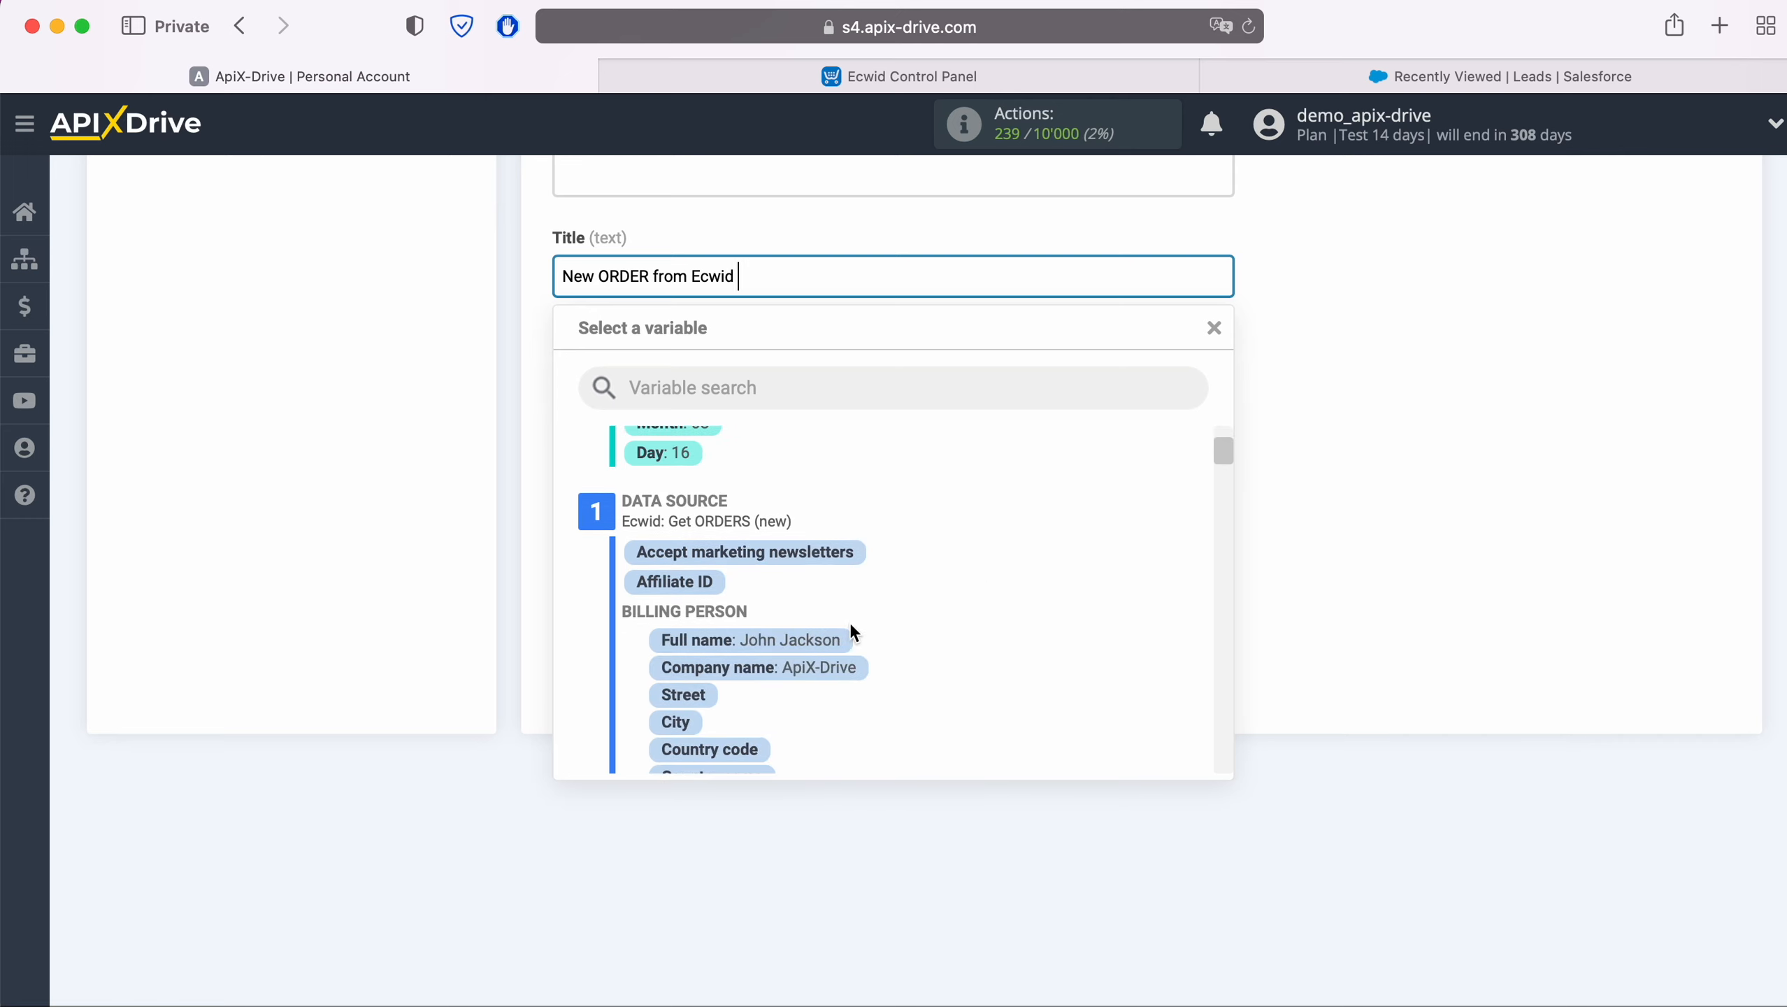
left_click(828, 637)
- Fill the Company field with the order's Company name variable
scroll(839, 642, "up", 10)
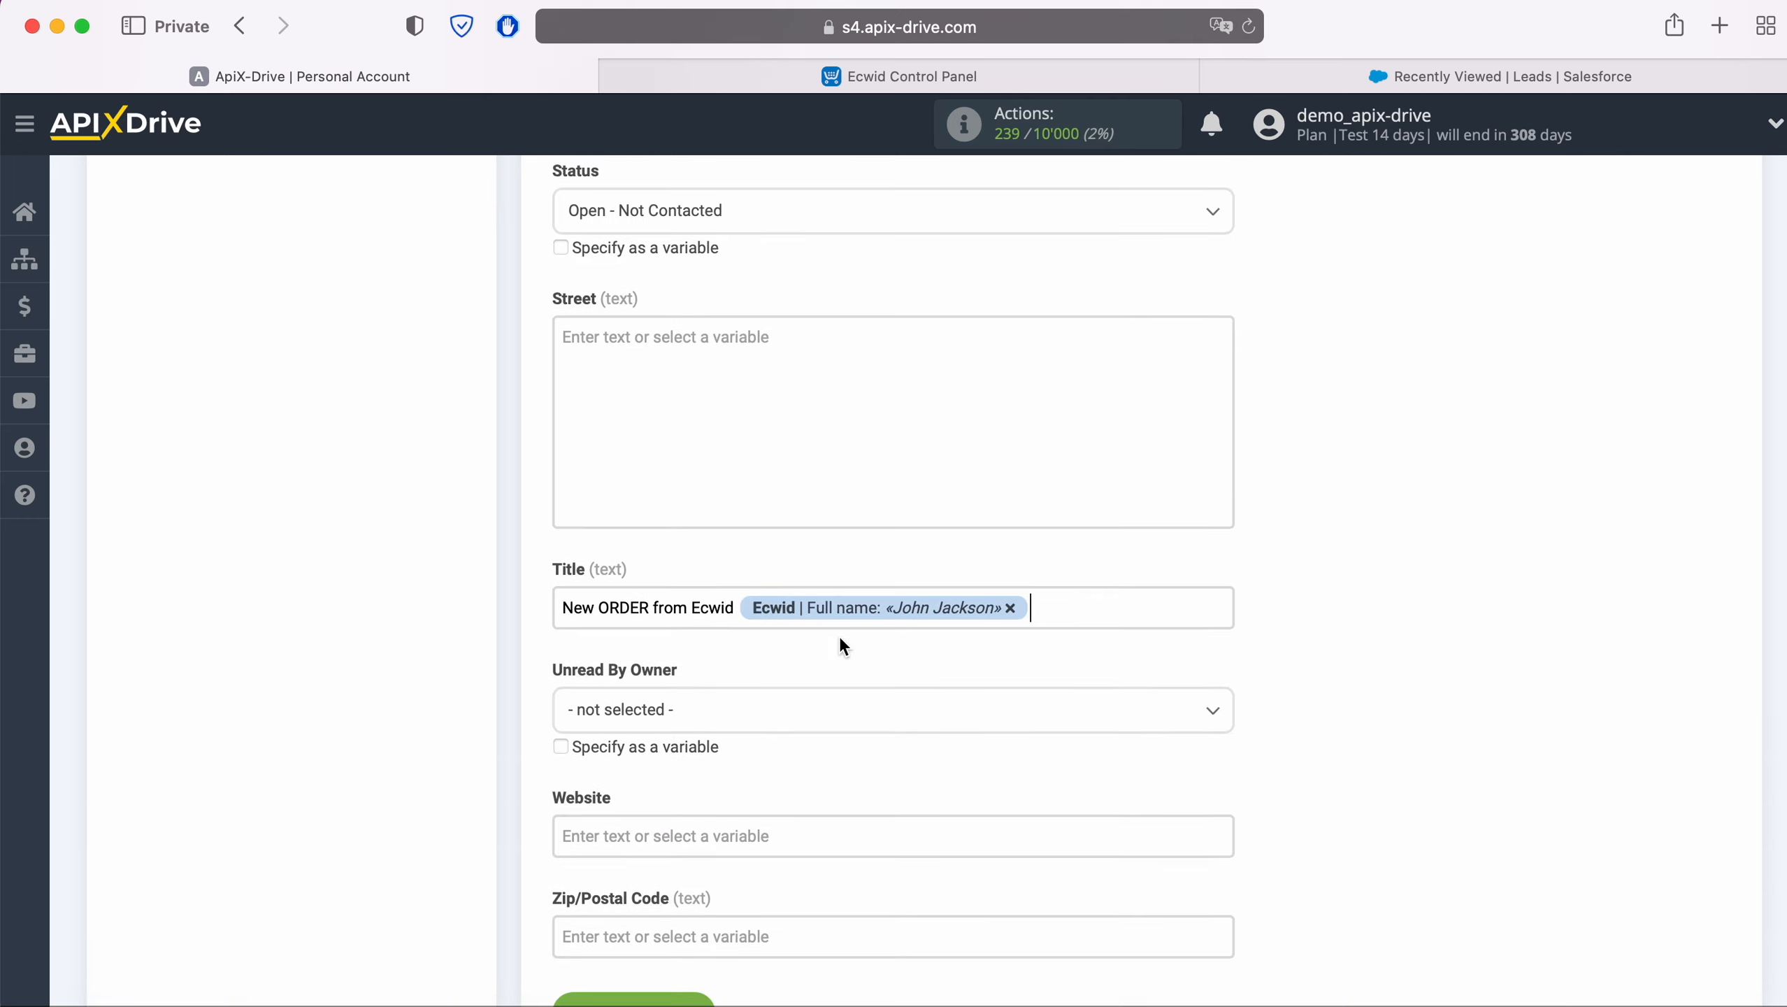
scroll(840, 639, "up", 15)
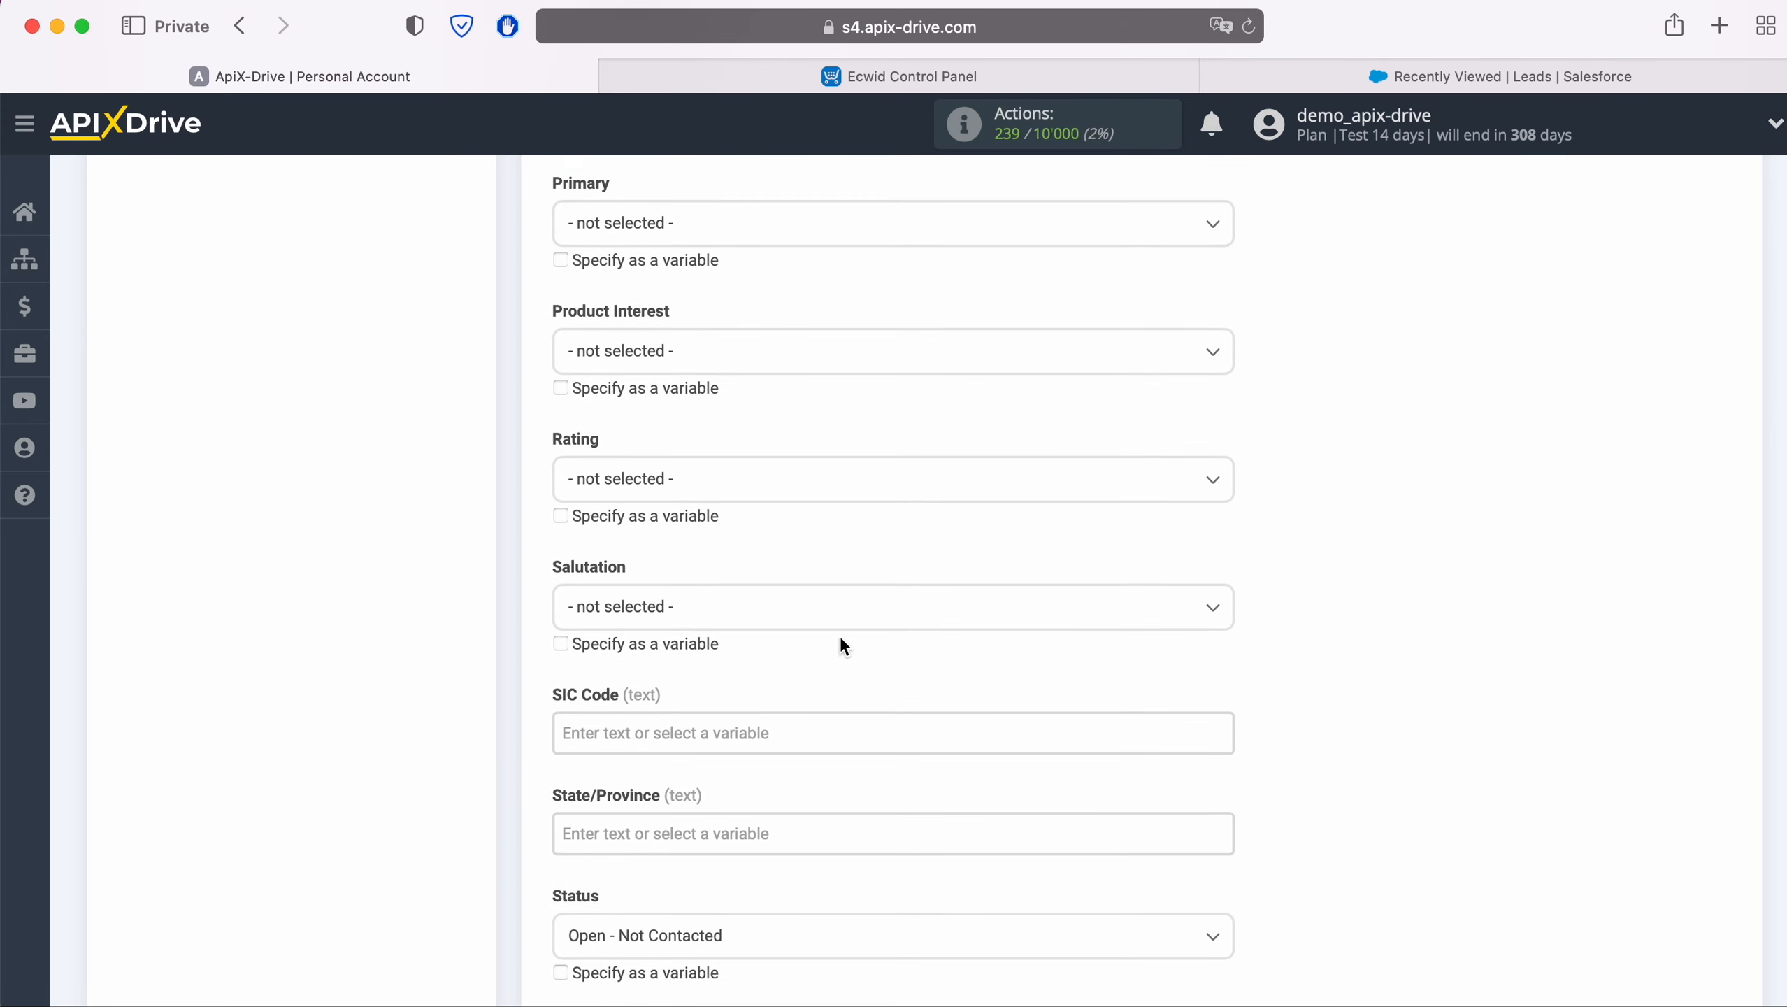
scroll(842, 647, "up", 11)
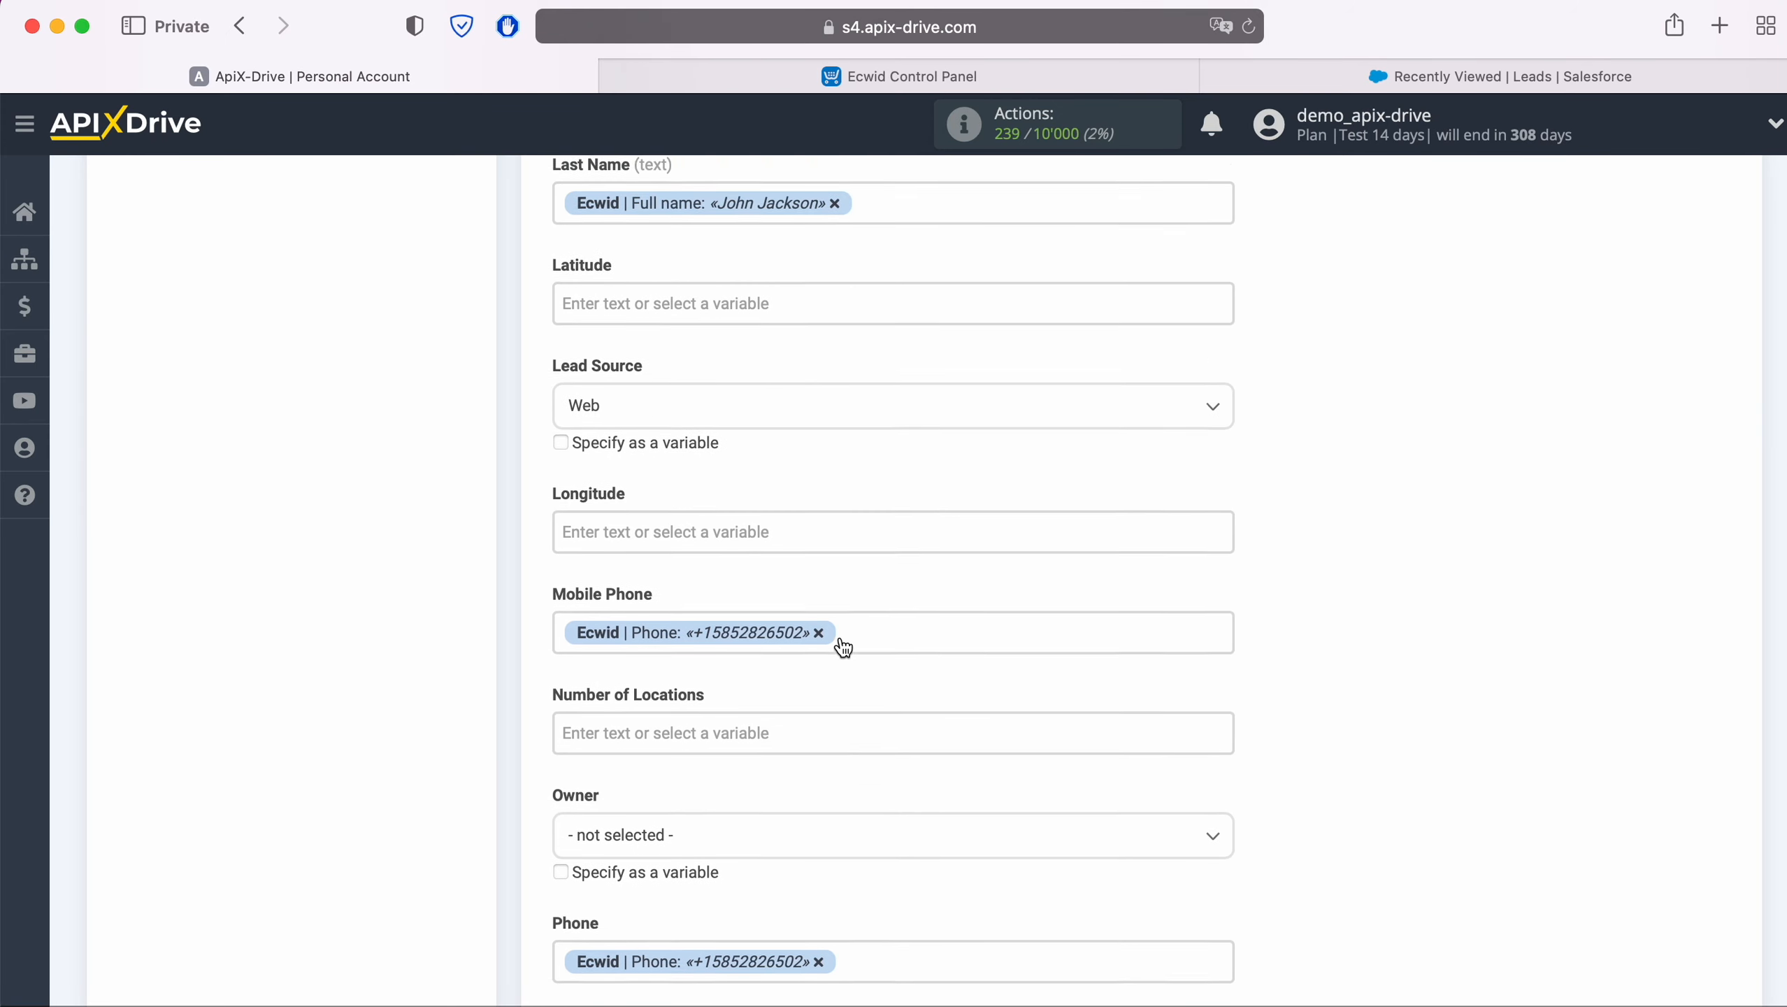
scroll(841, 639, "up", 10)
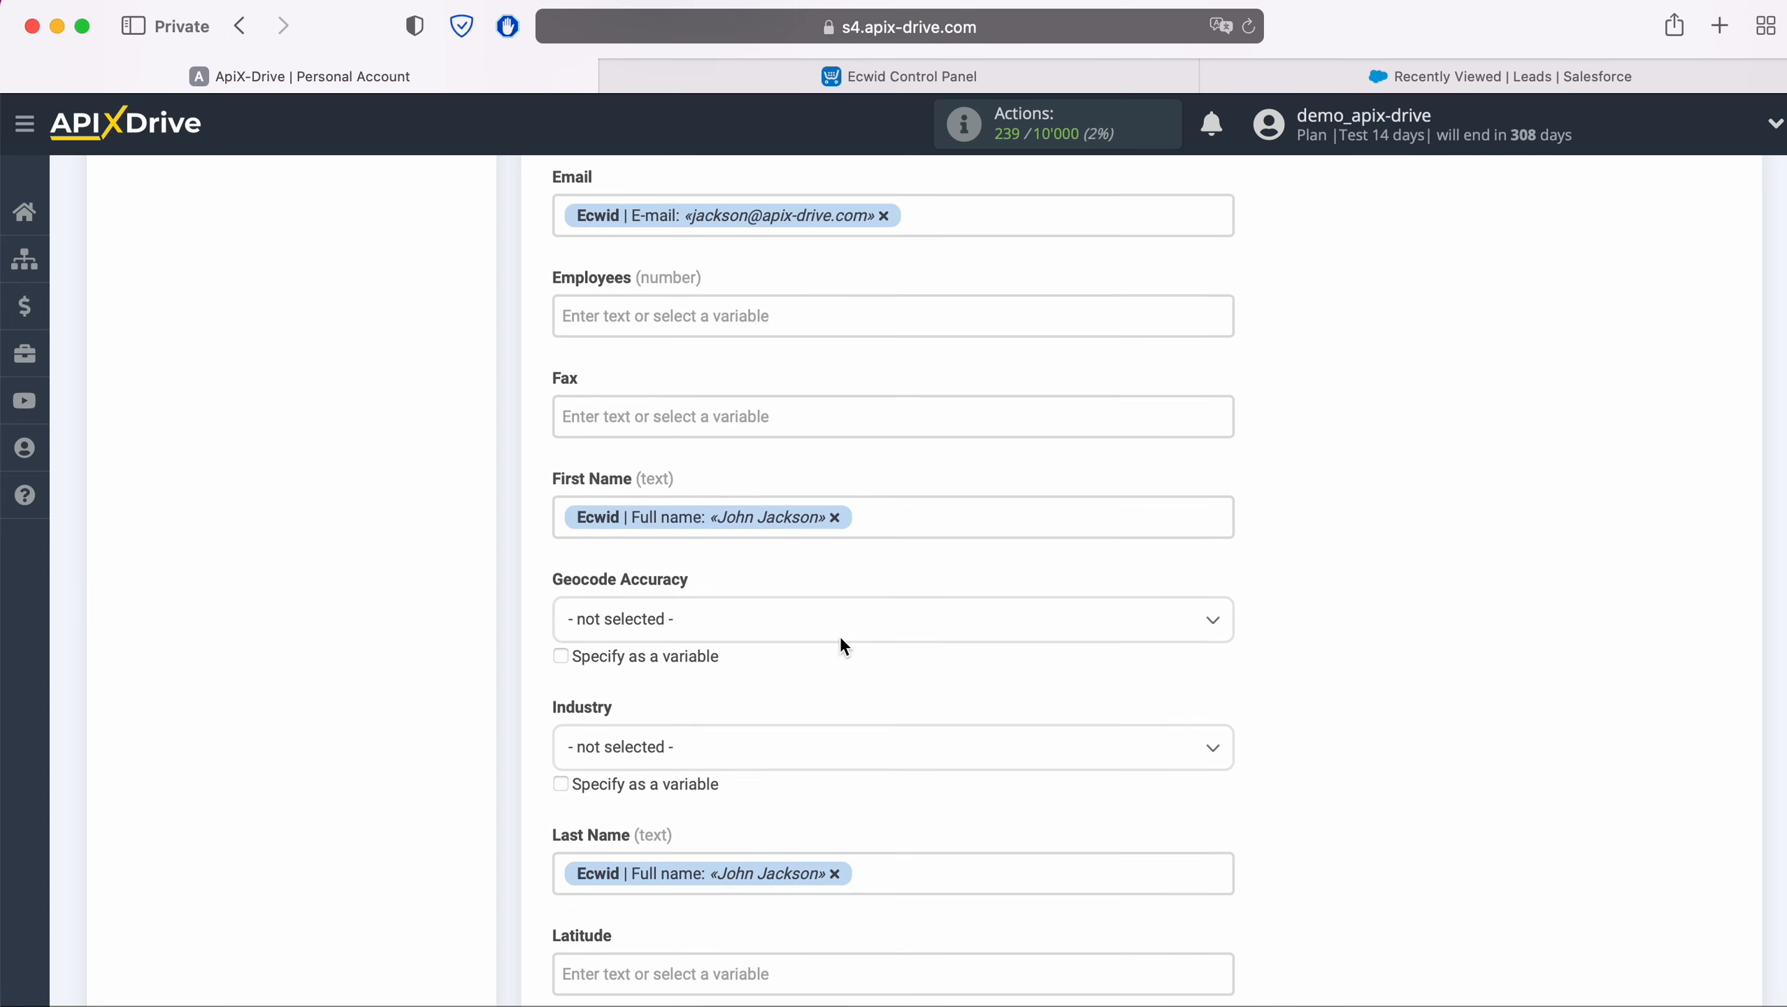
scroll(842, 646, "up", 10)
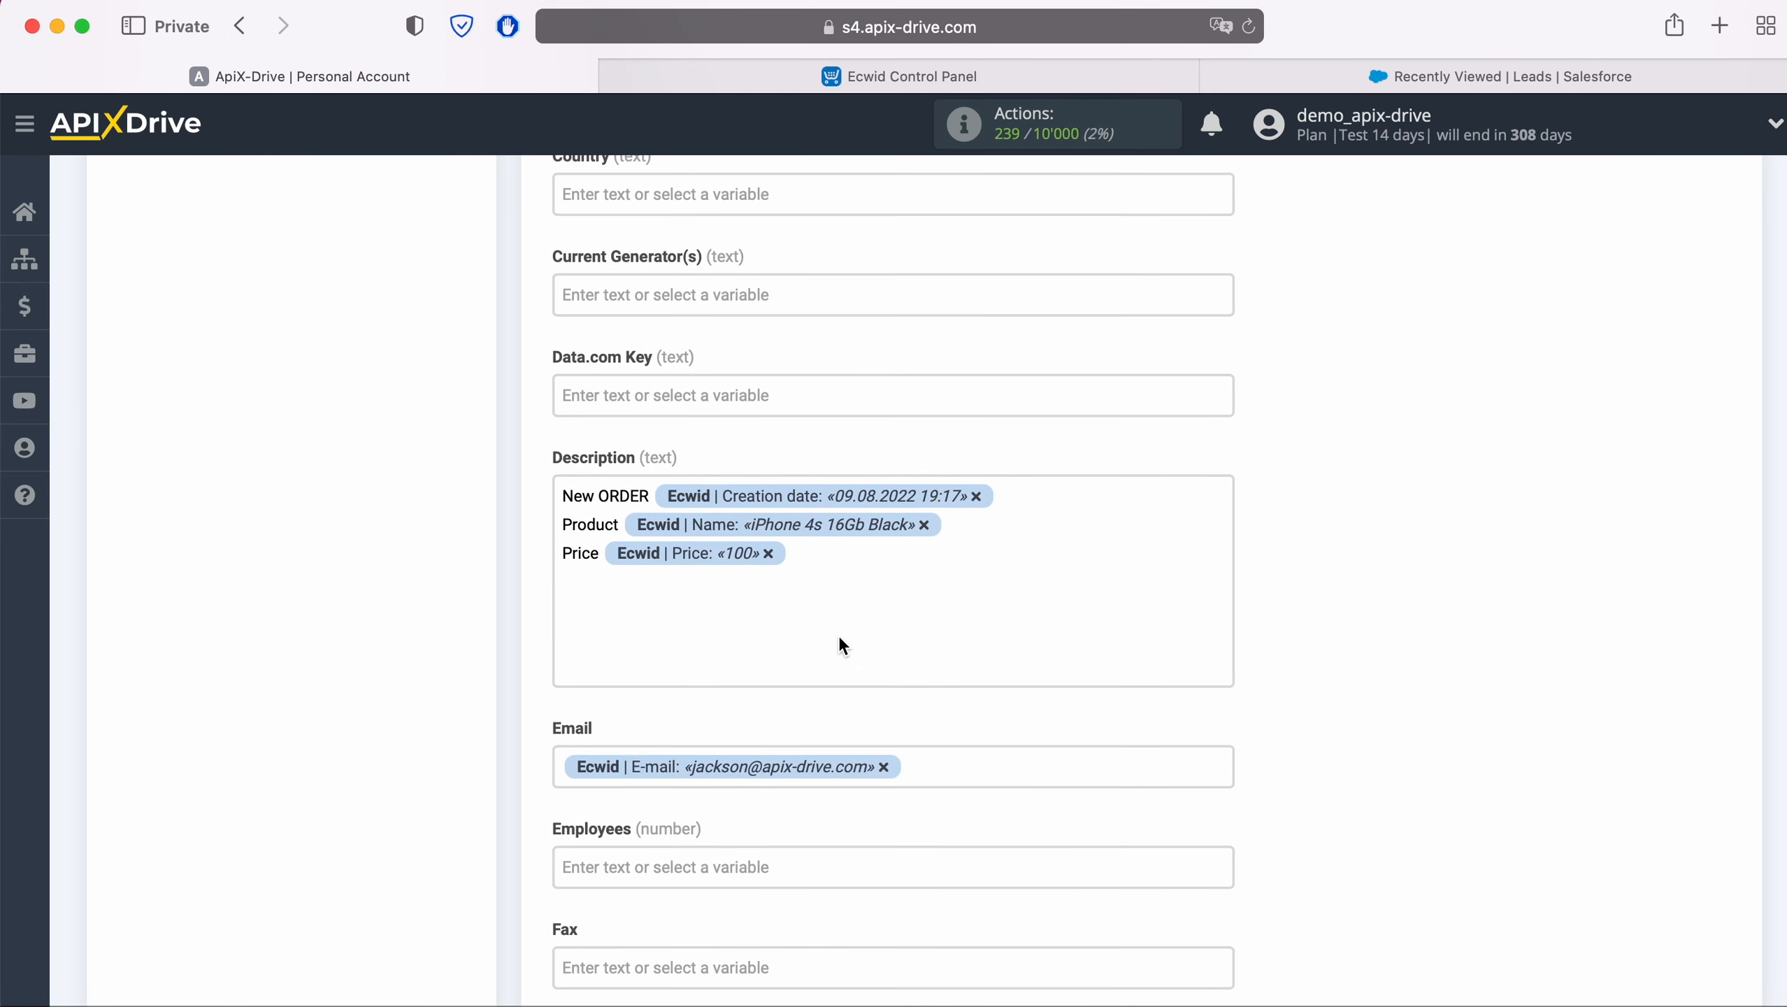
scroll(843, 645, "up", 5)
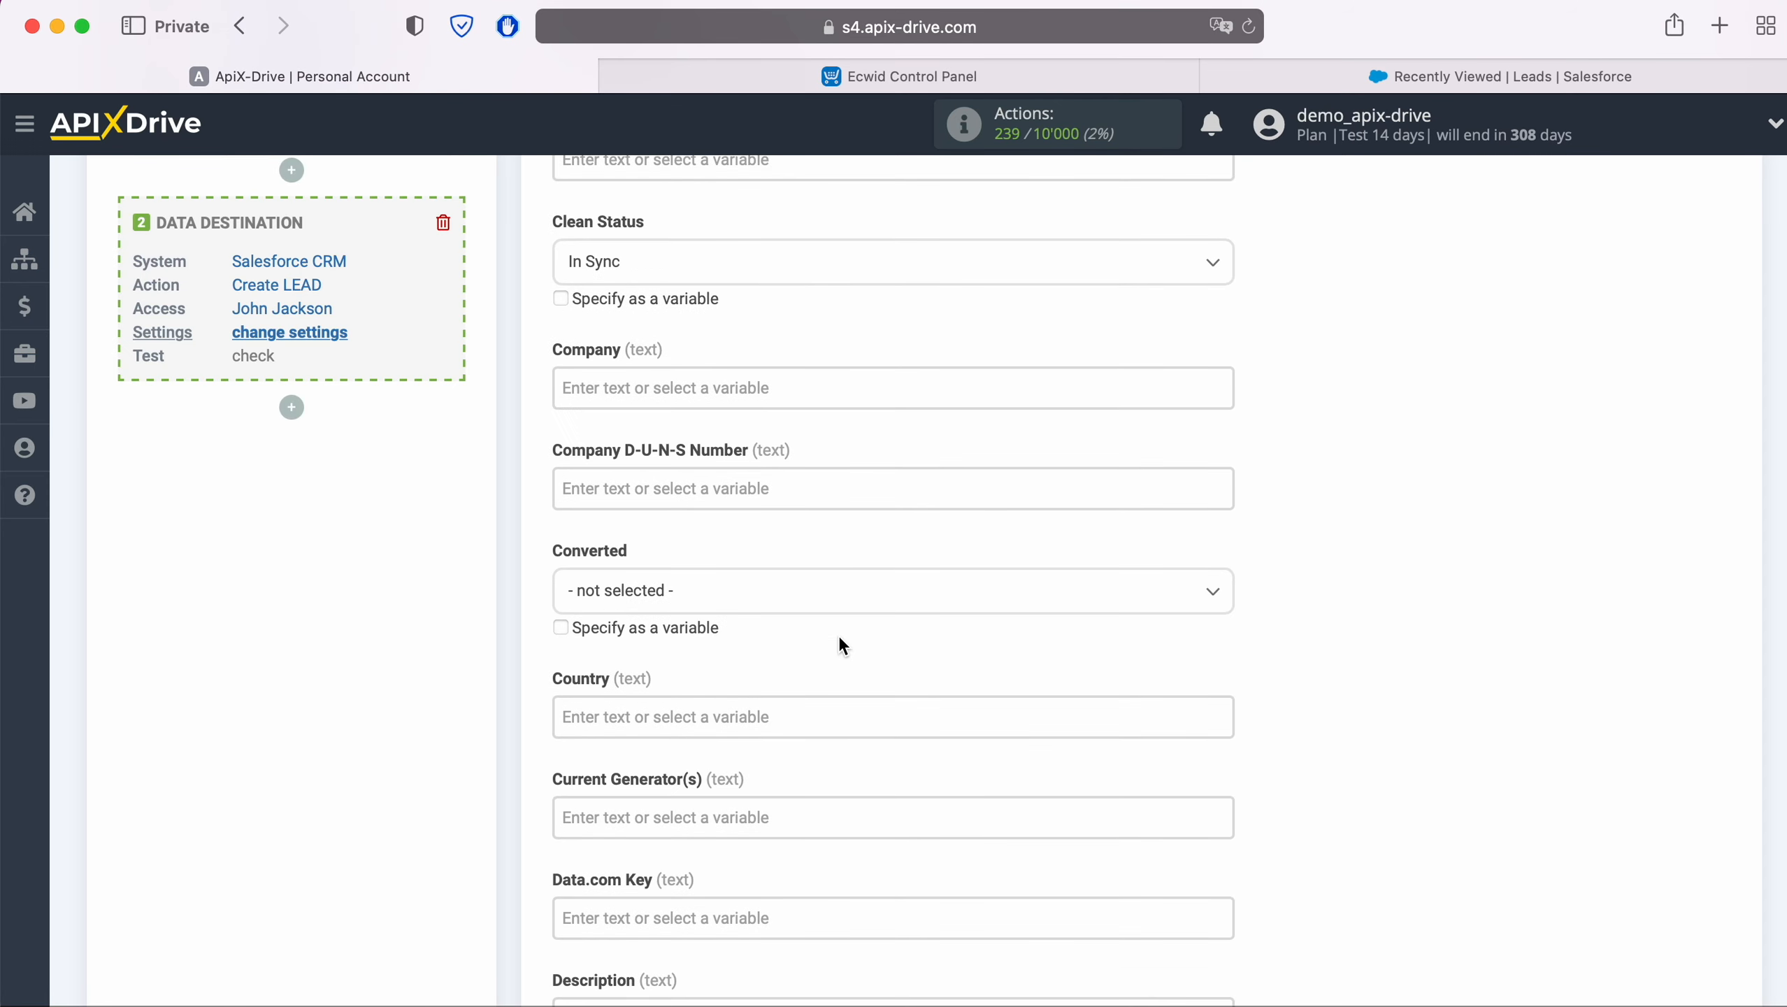
left_click(689, 403)
scroll(936, 606, "down", 3)
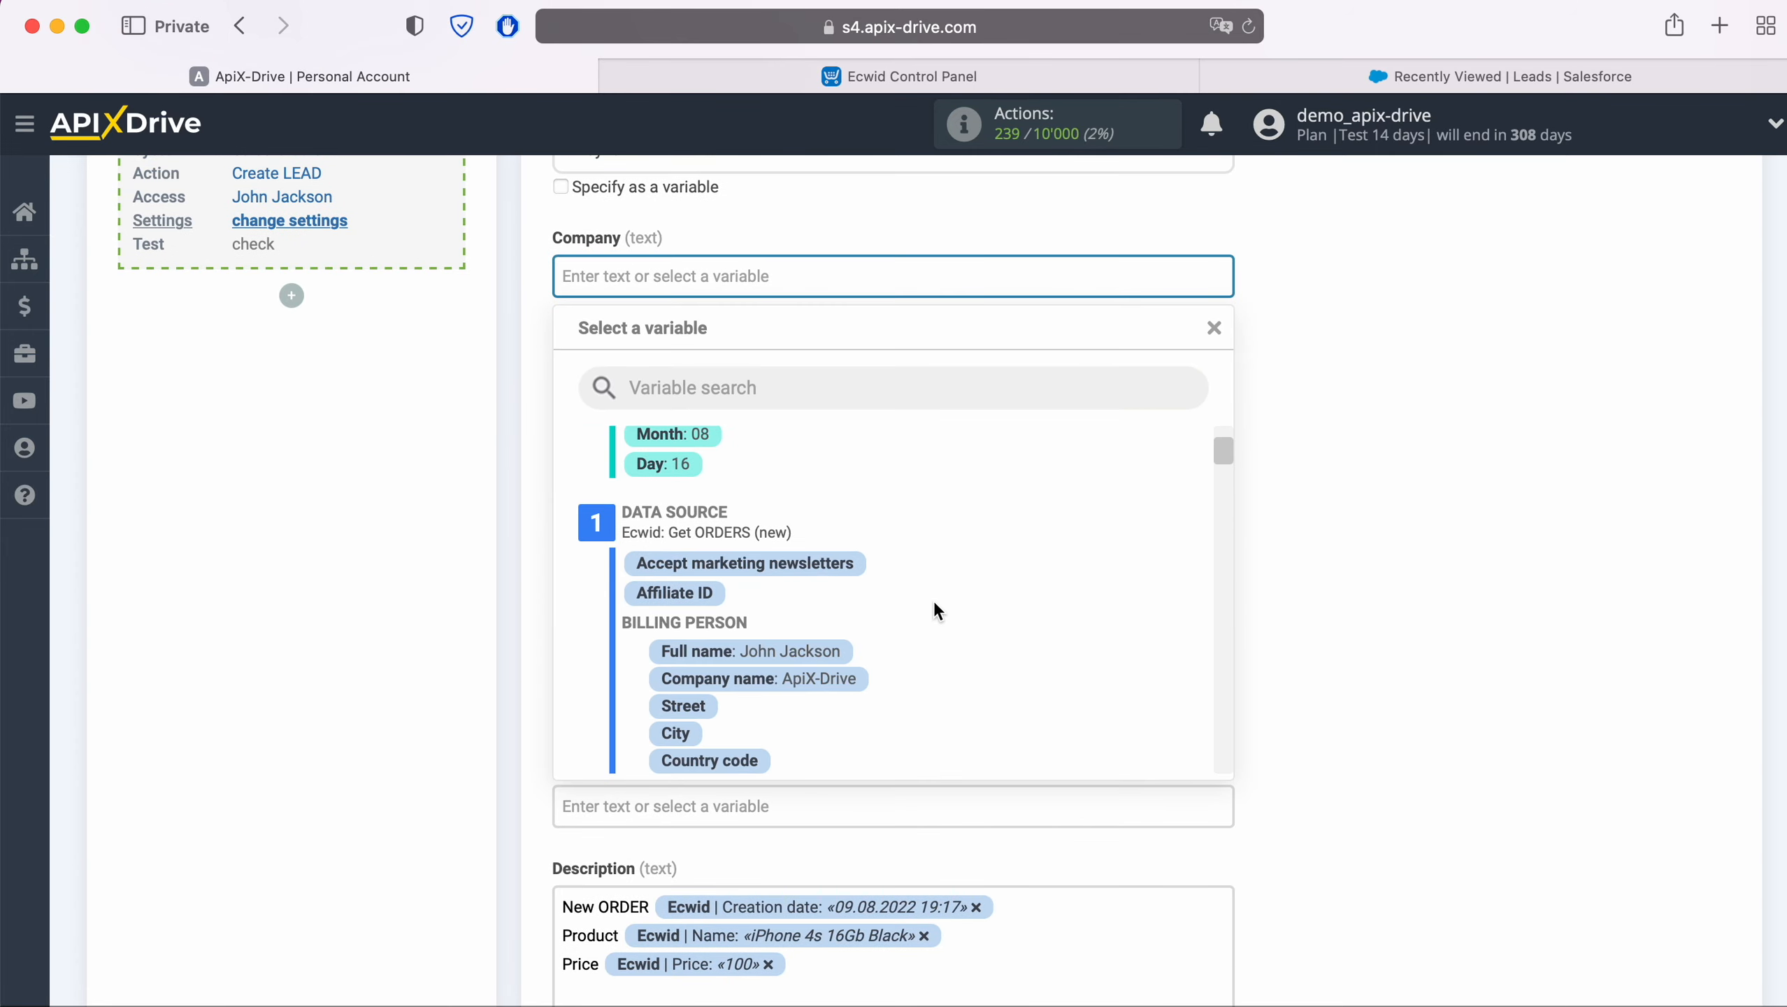
left_click(848, 681)
scroll(844, 672, "down", 18)
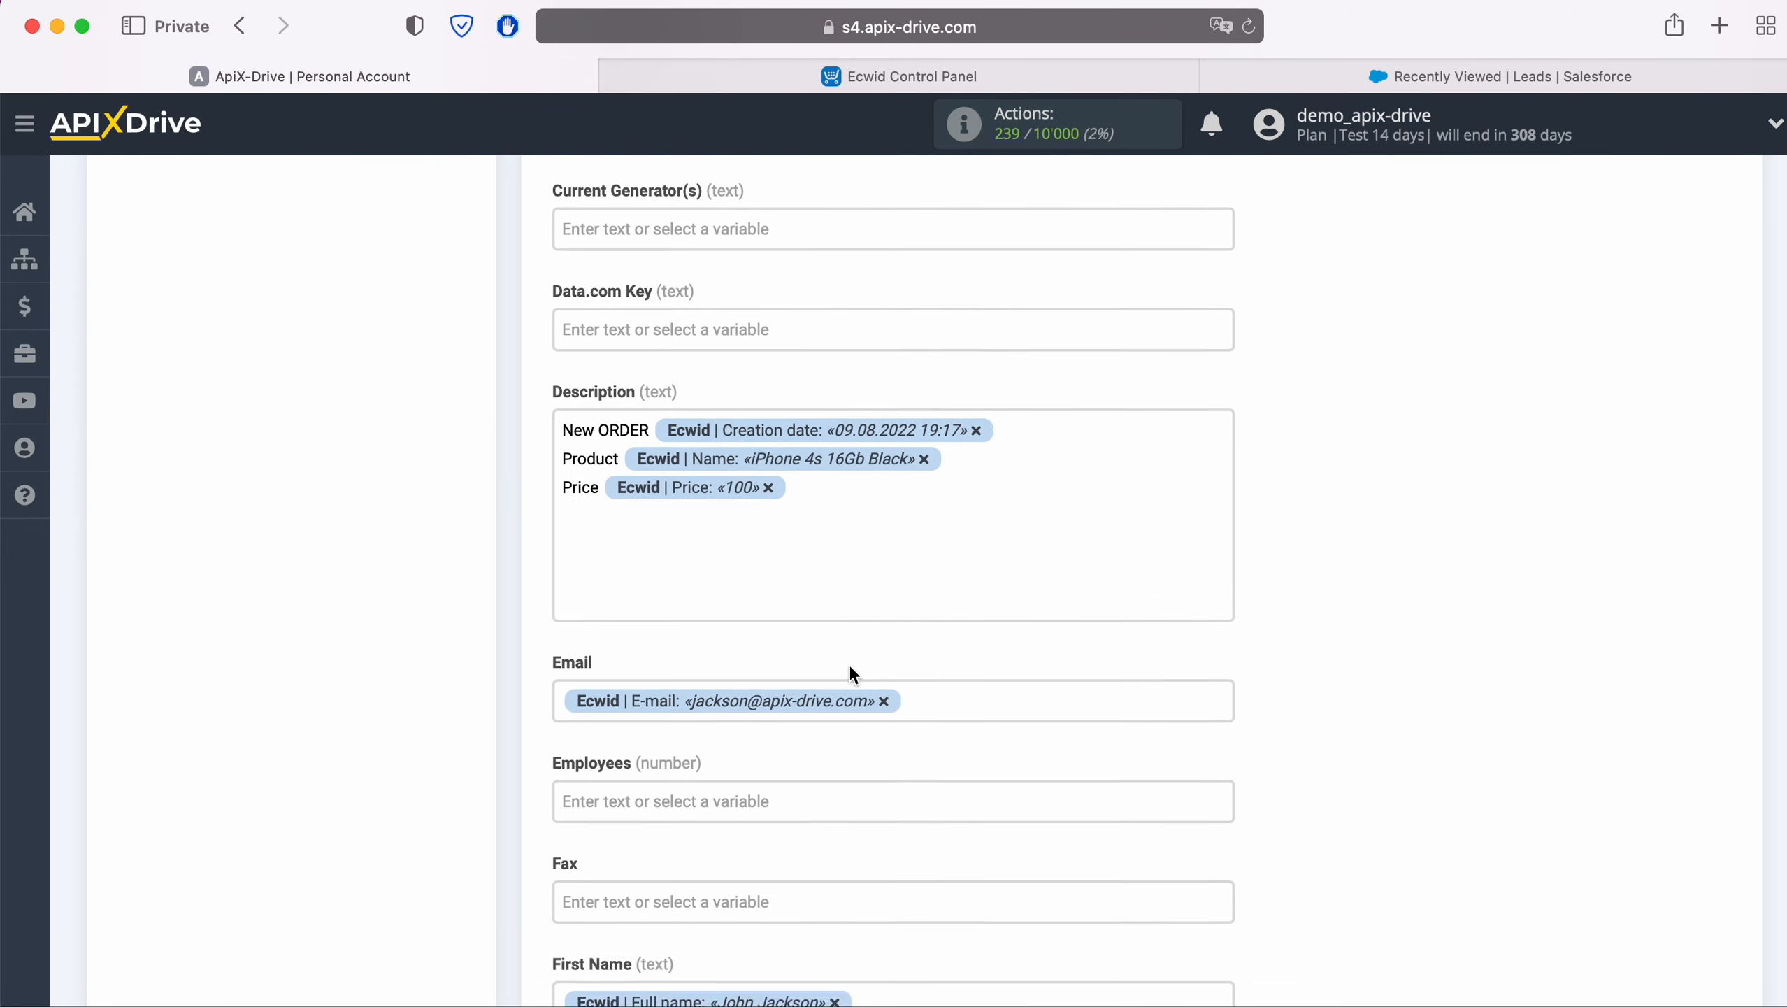
scroll(849, 665, "down", 14)
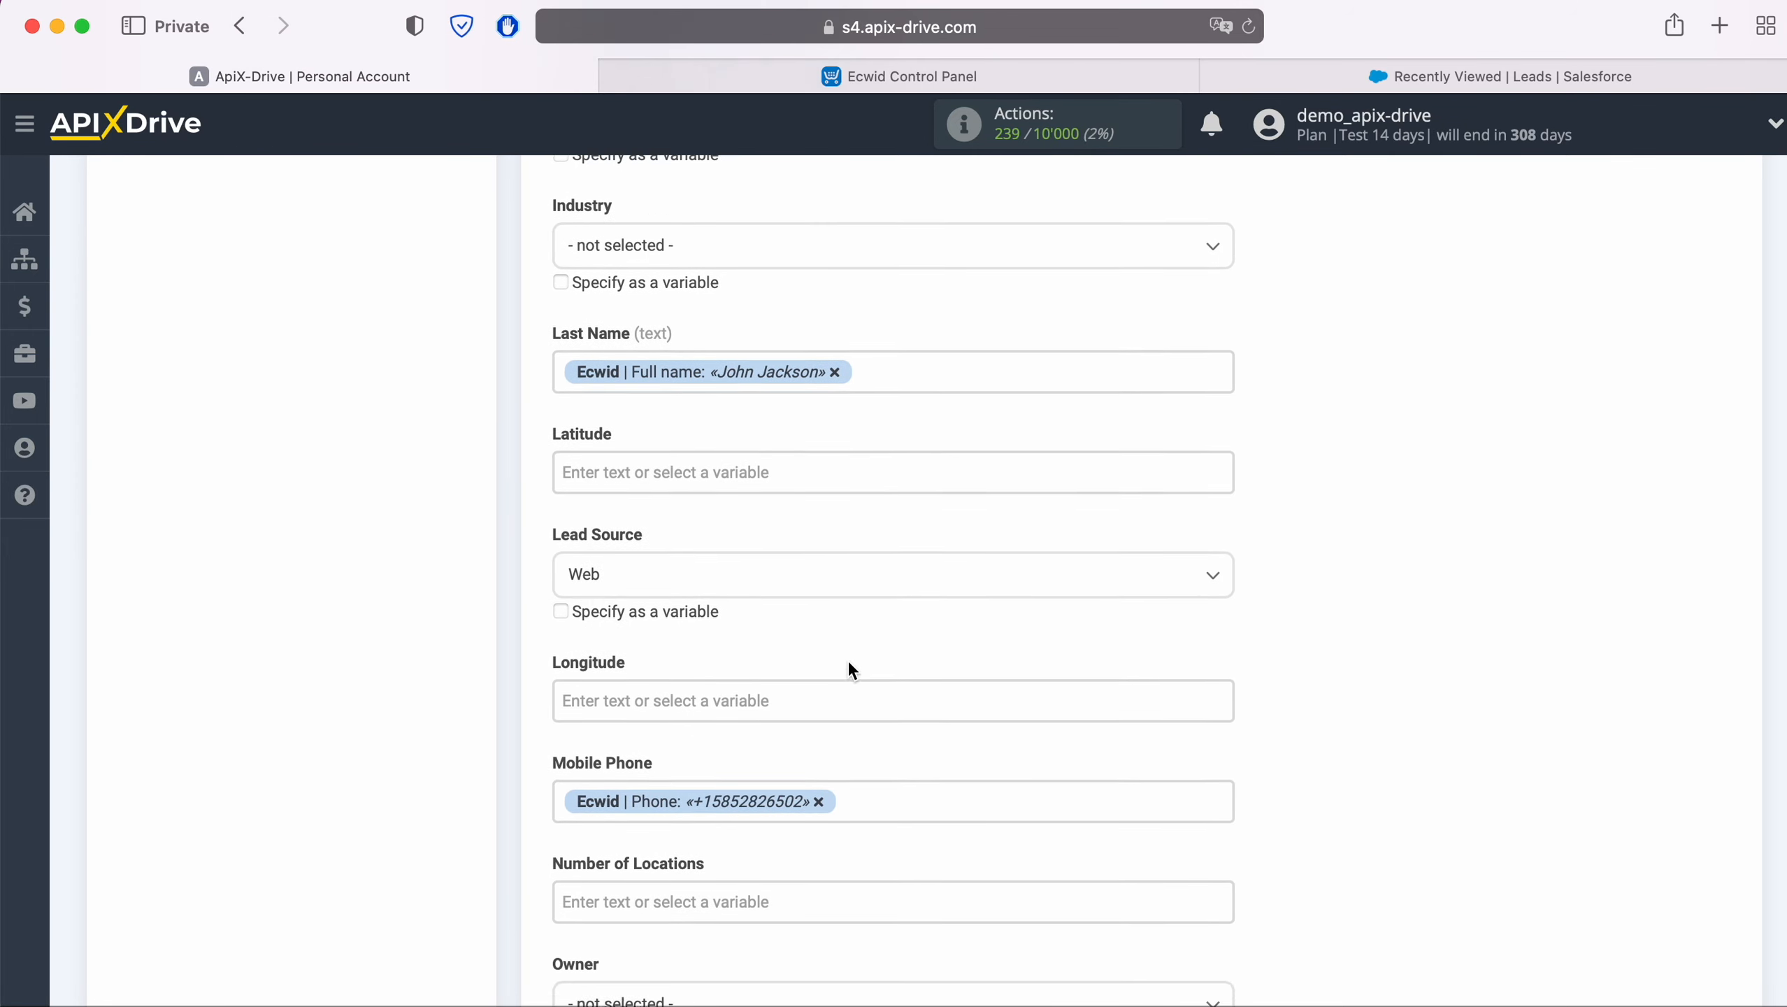
scroll(849, 665, "down", 20)
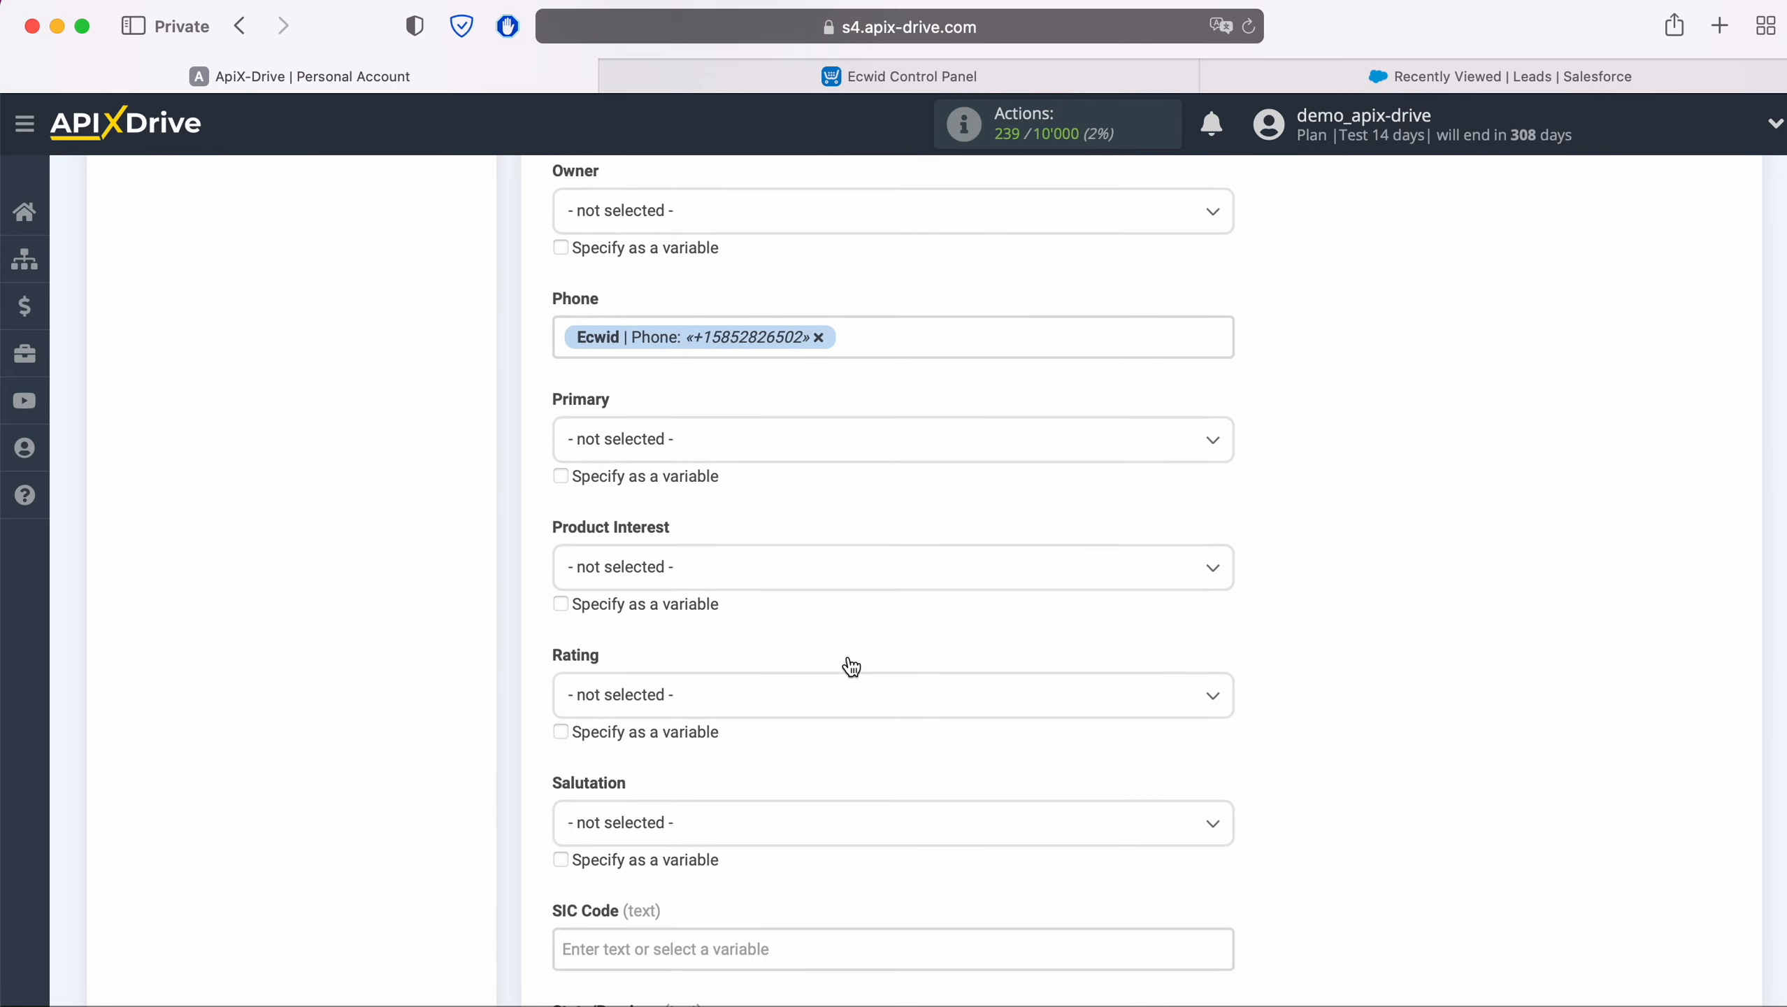
scroll(847, 639, "down", 9)
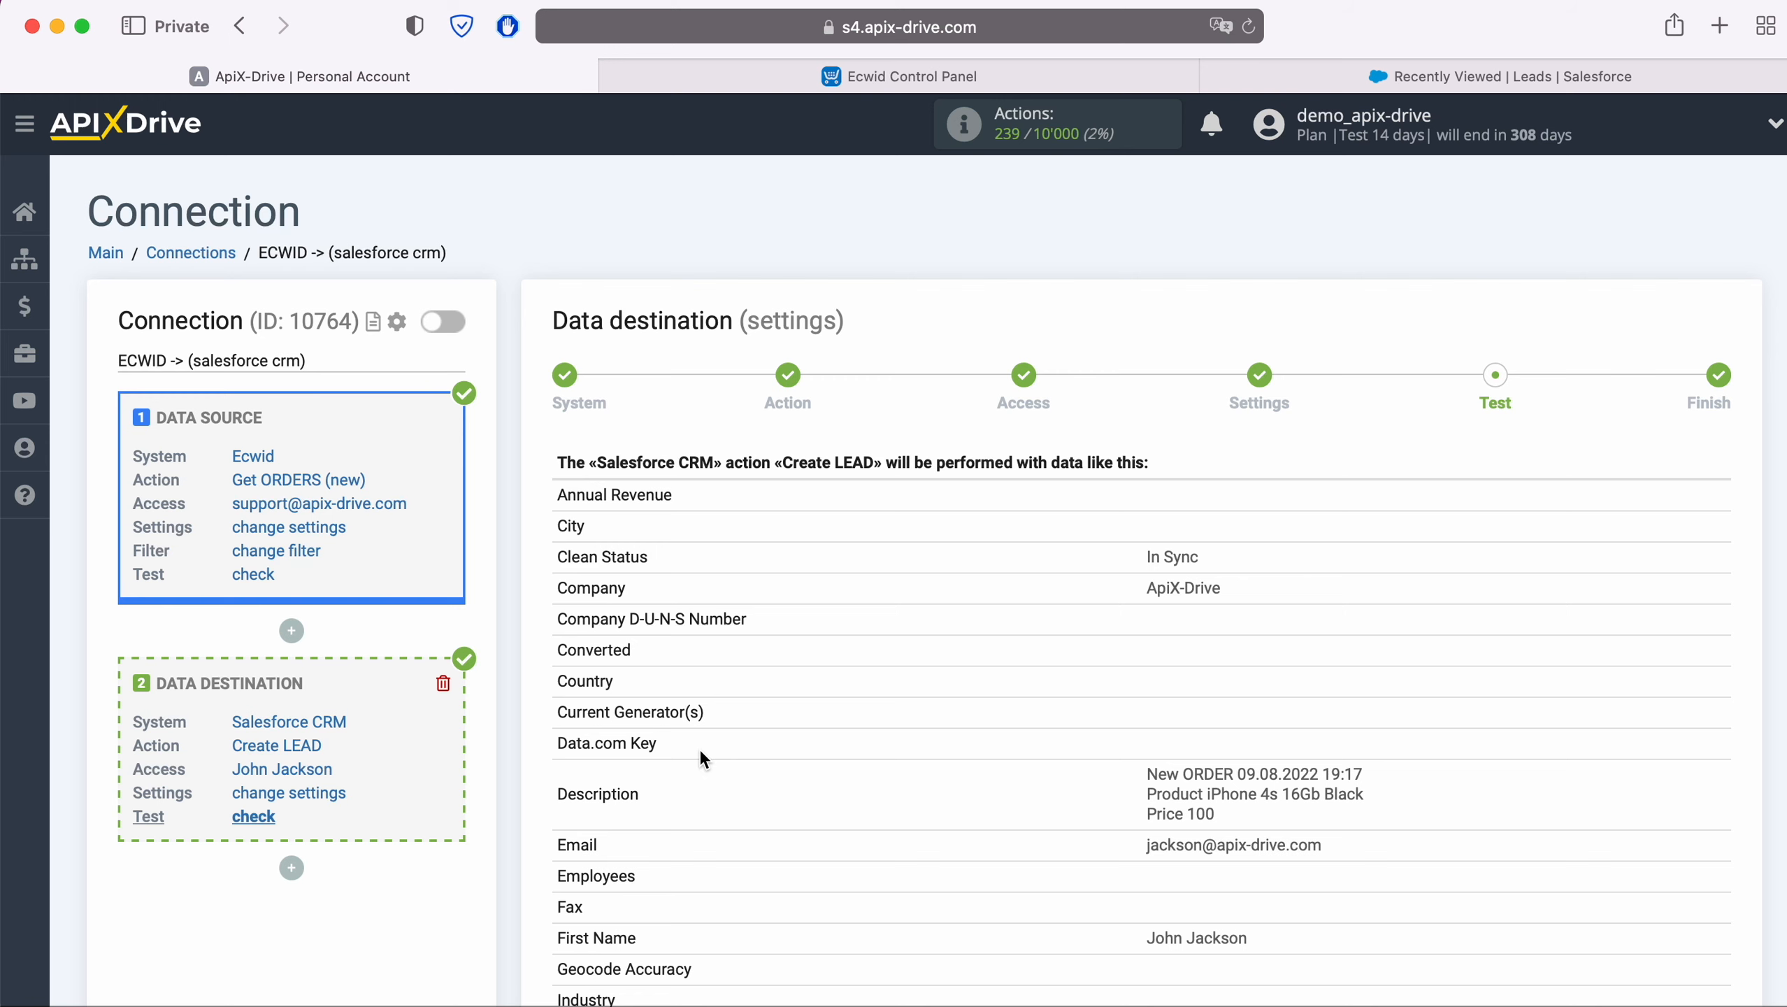
- Review the lead preview and send the test data to Salesforce CRM
scroll(703, 758, "down", 7)
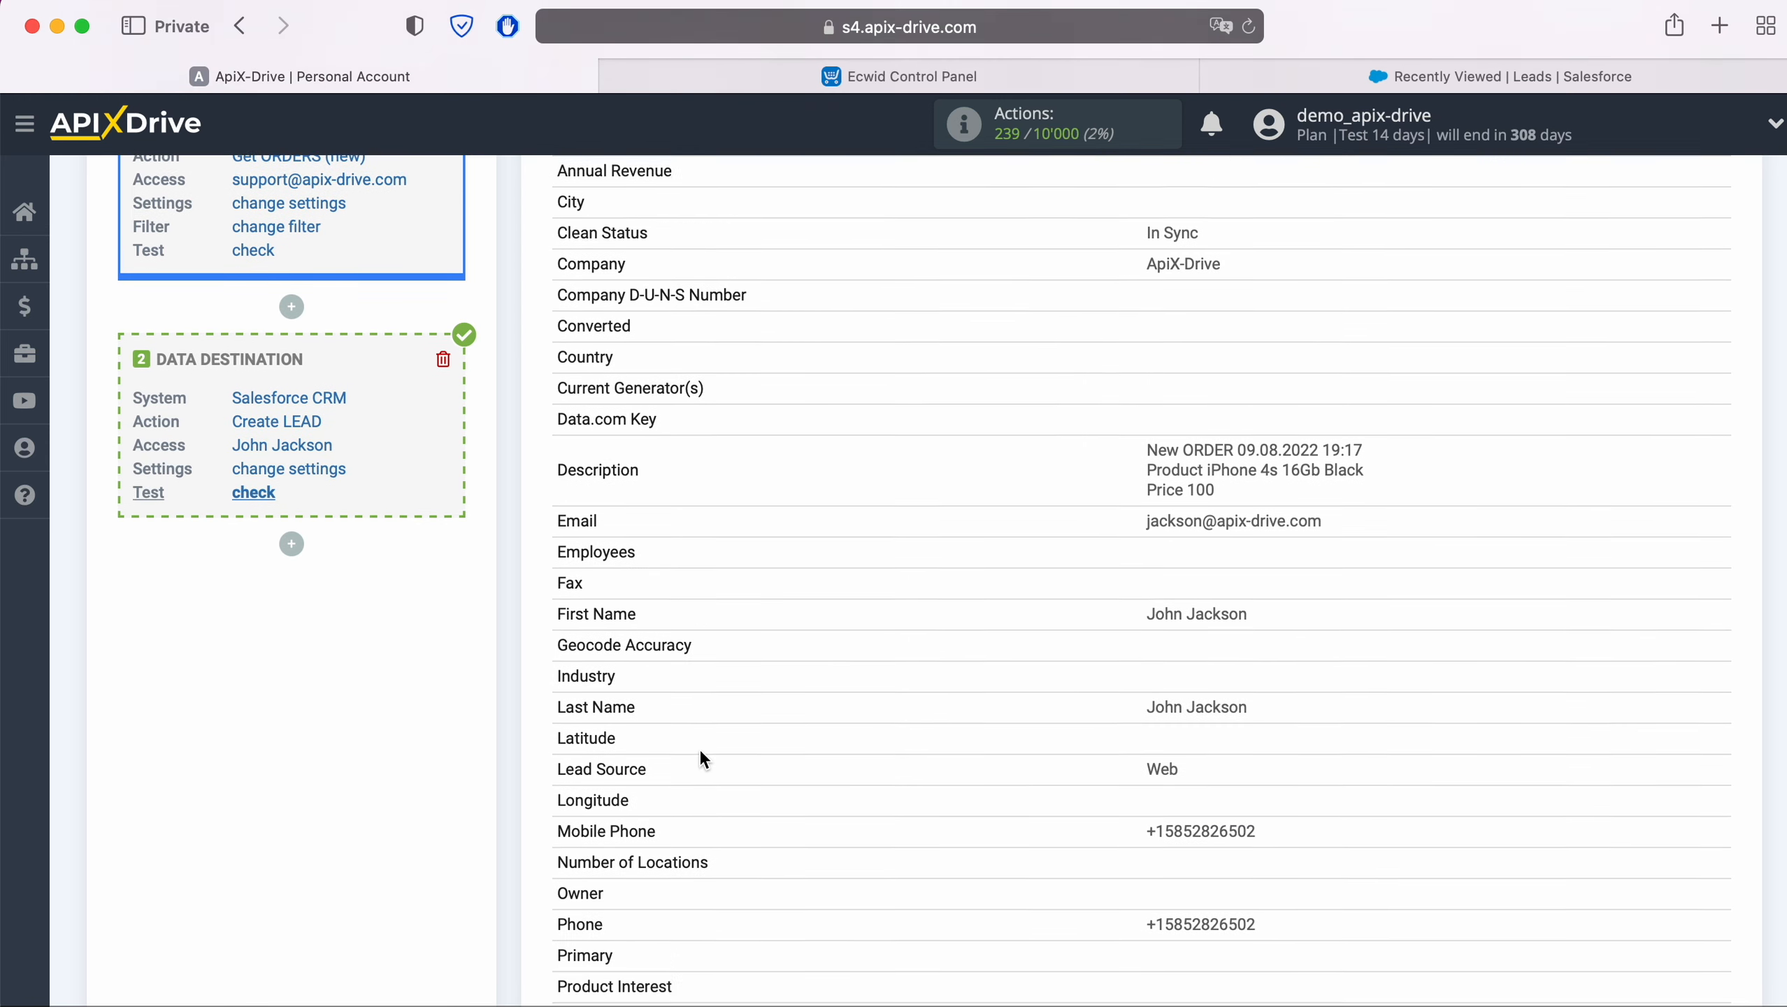
scroll(700, 749, "down", 5)
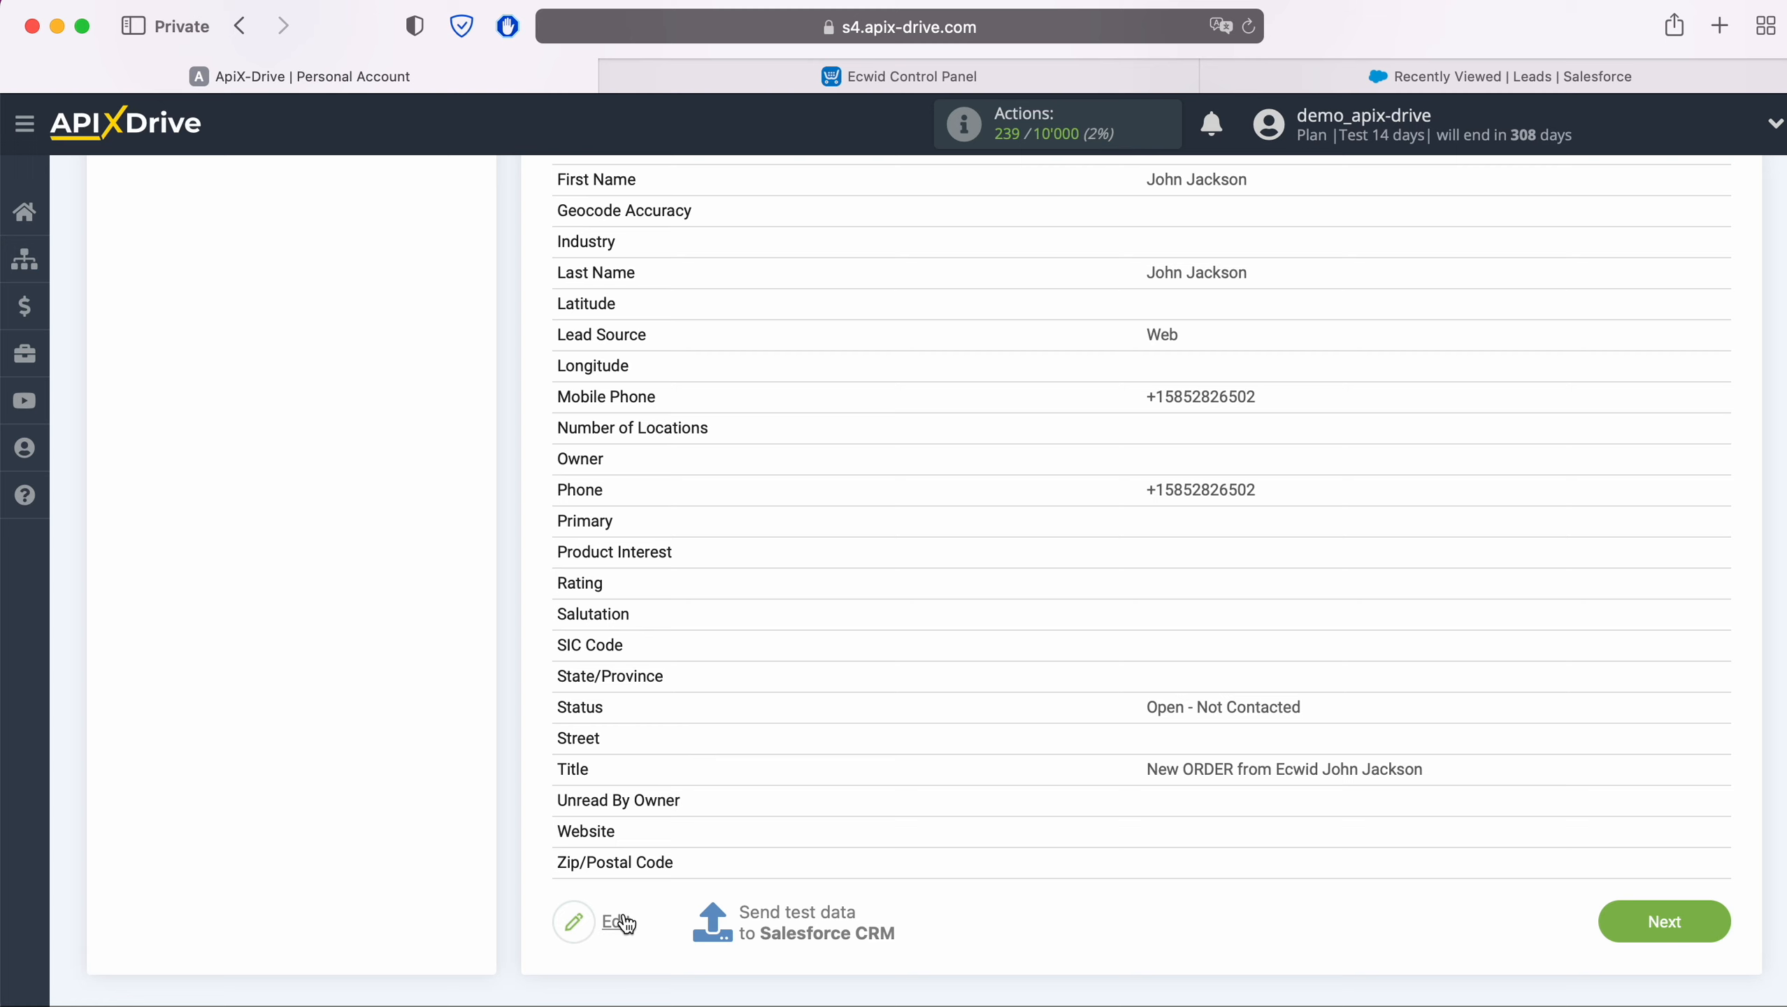
left_click(801, 920)
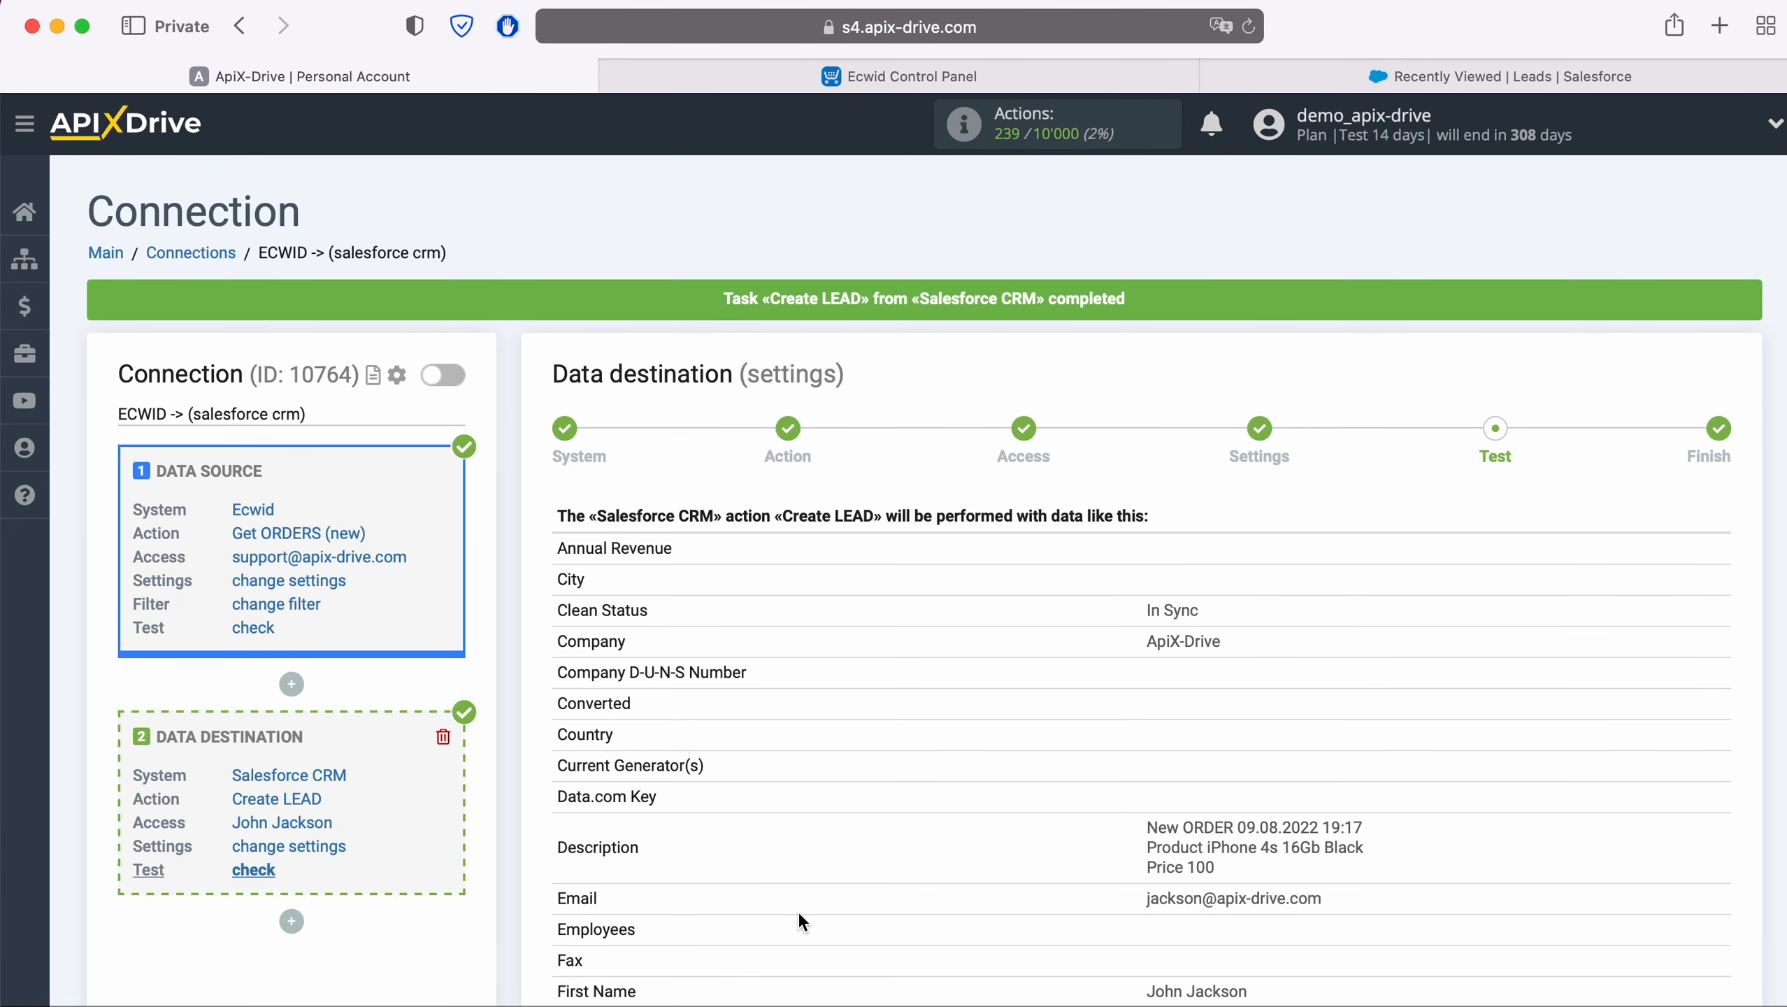
- Check the refreshed Salesforce Leads for the new Ecwid-order lead and its details, then return to ApiX-Drive
left_click(1373, 70)
left_click(1247, 28)
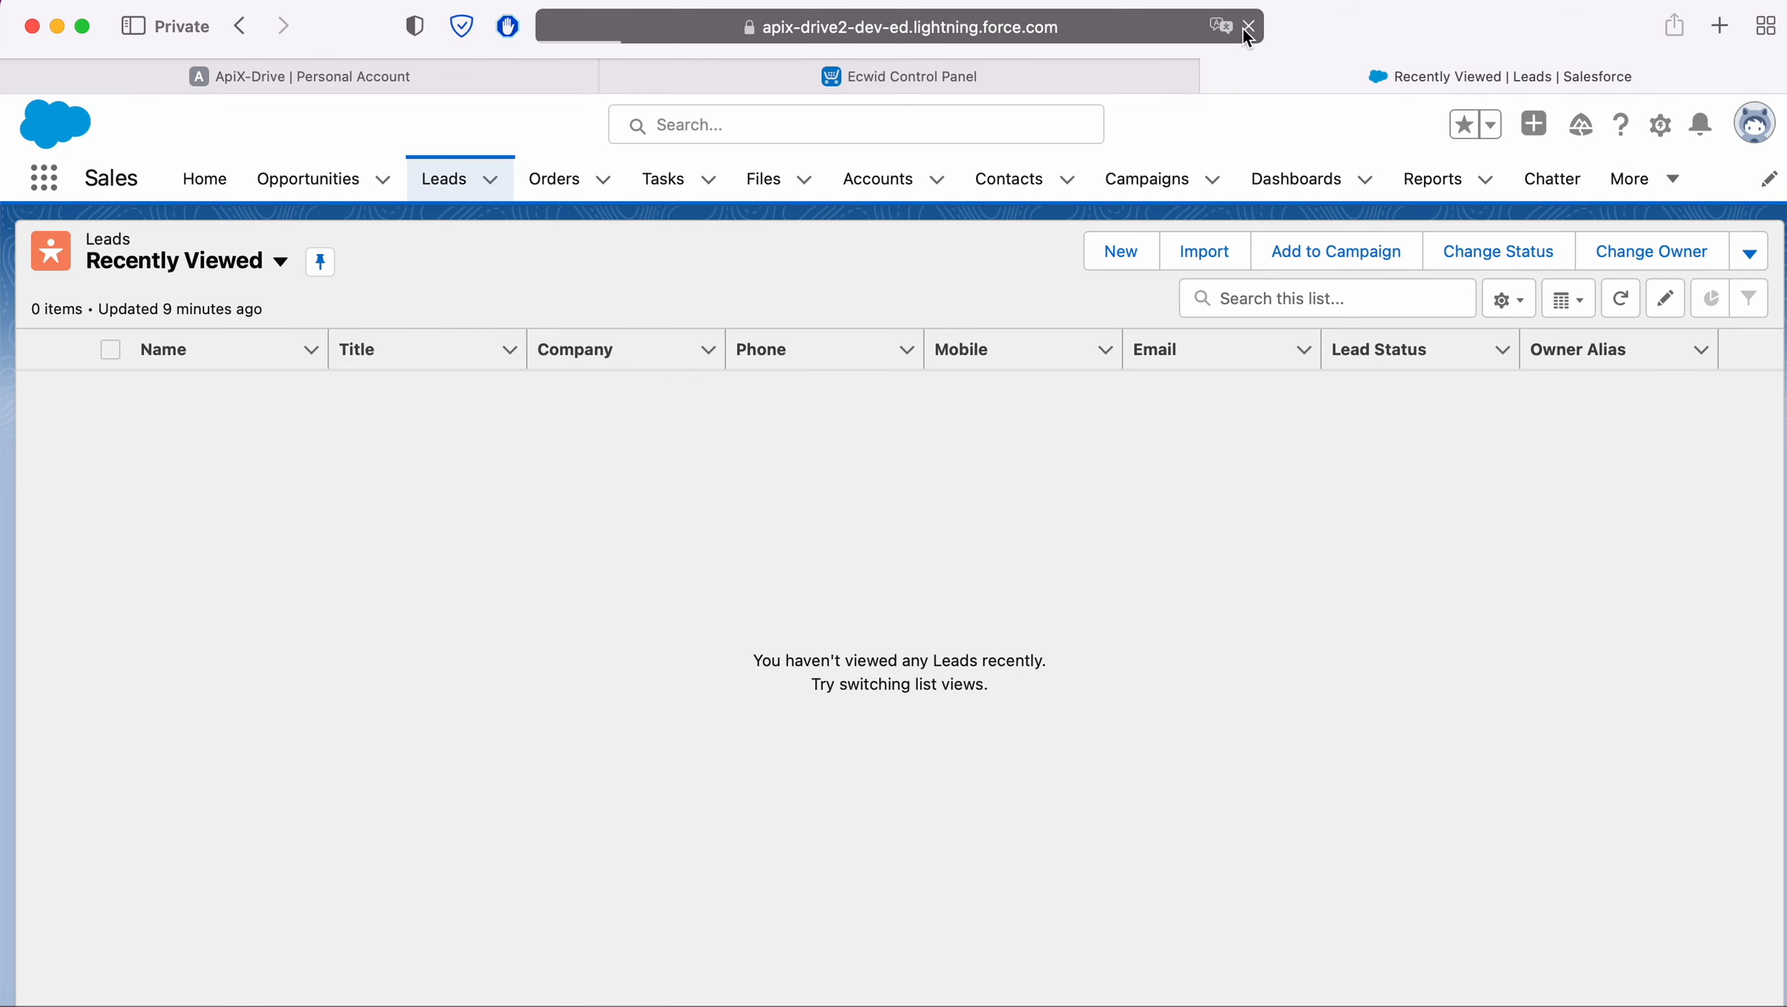
left_click(211, 381)
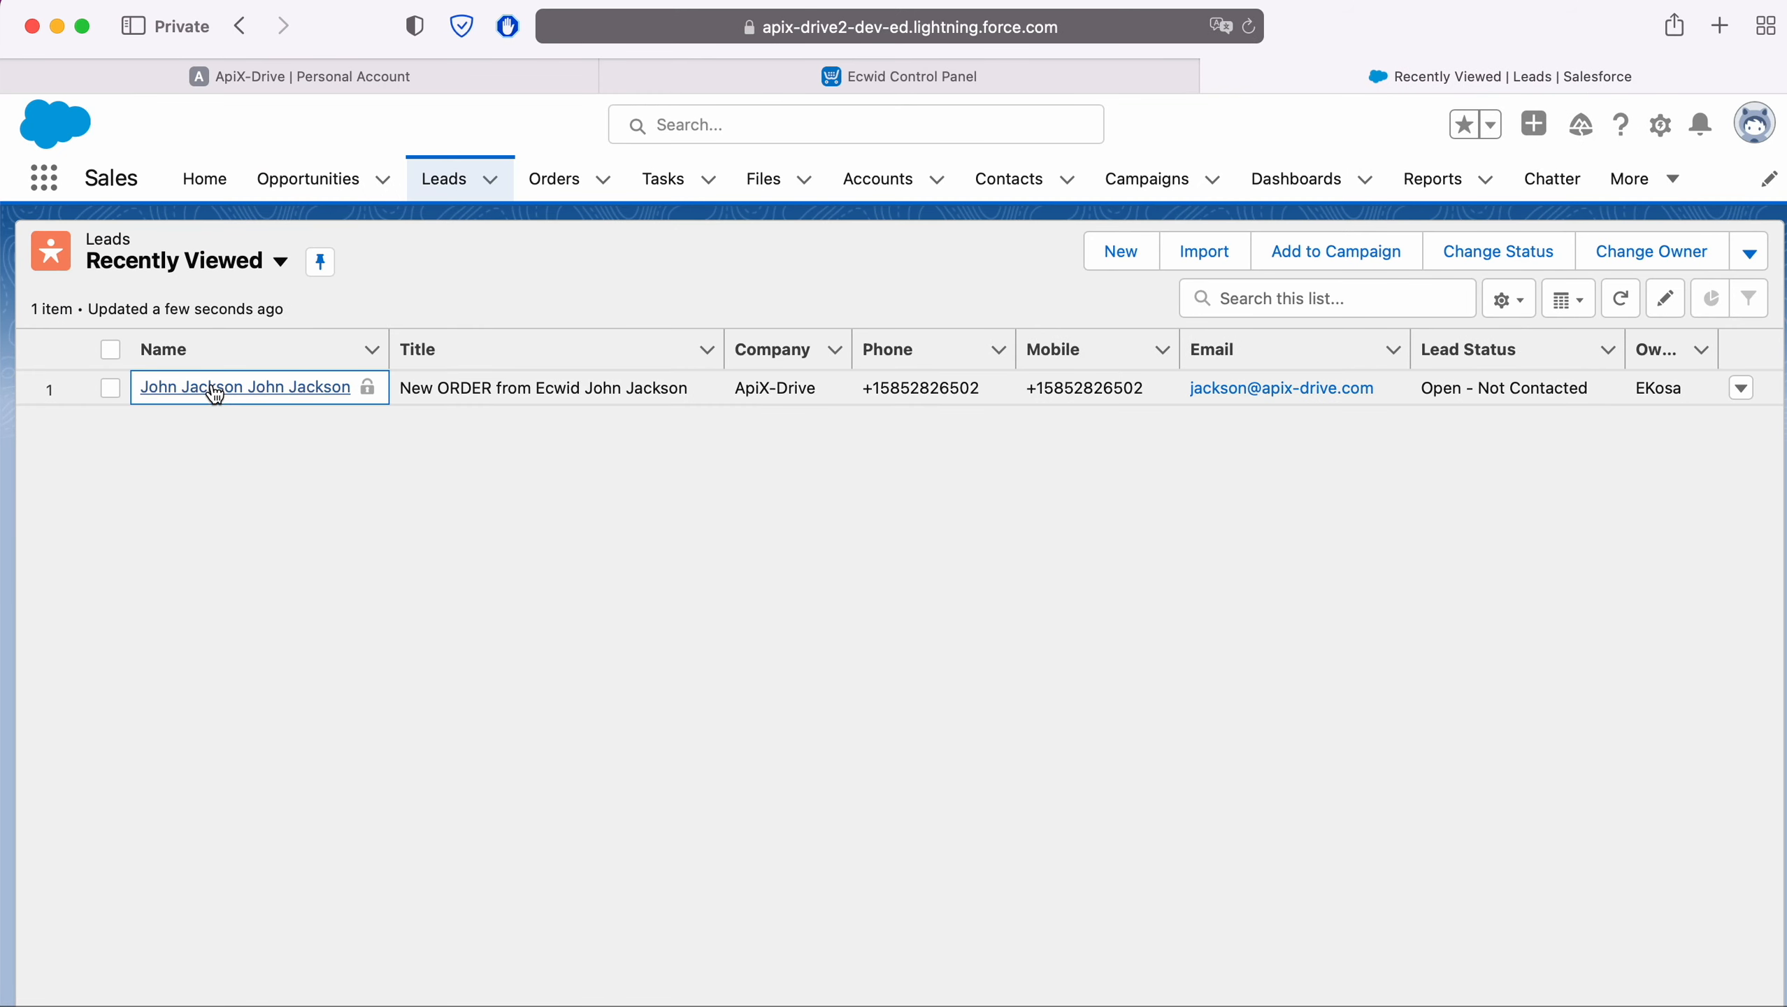
left_click(203, 467)
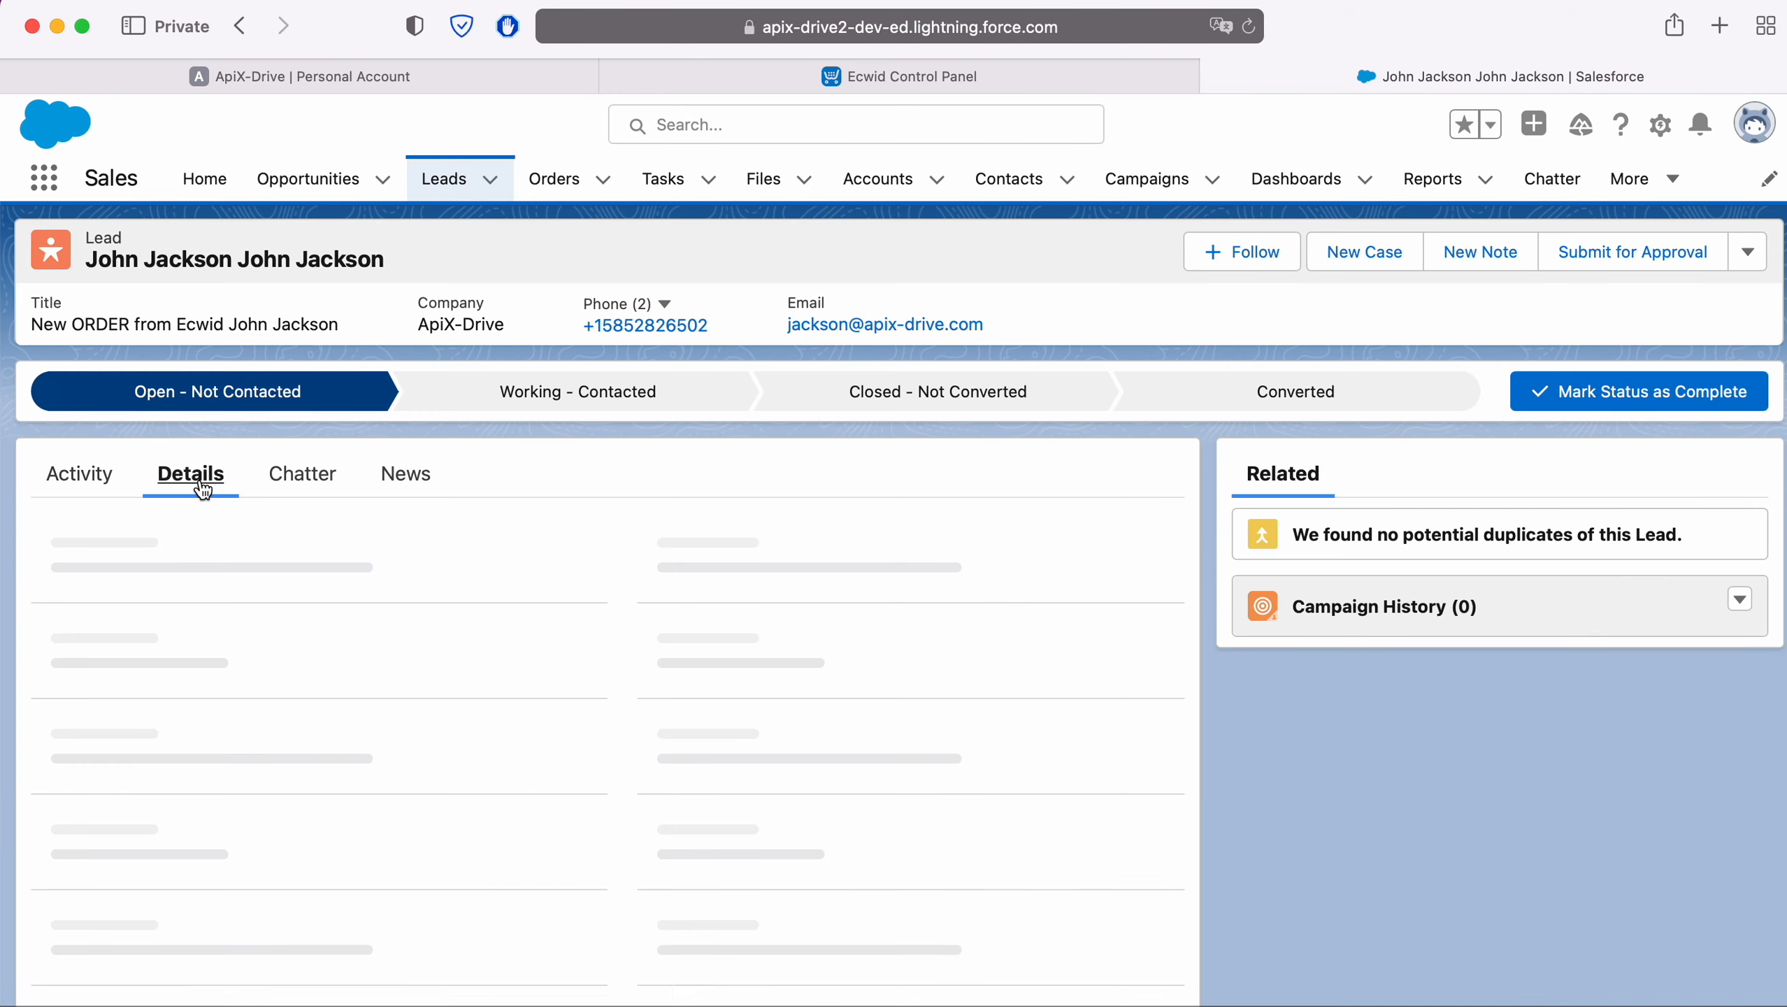
scroll(1015, 568, "down", 2)
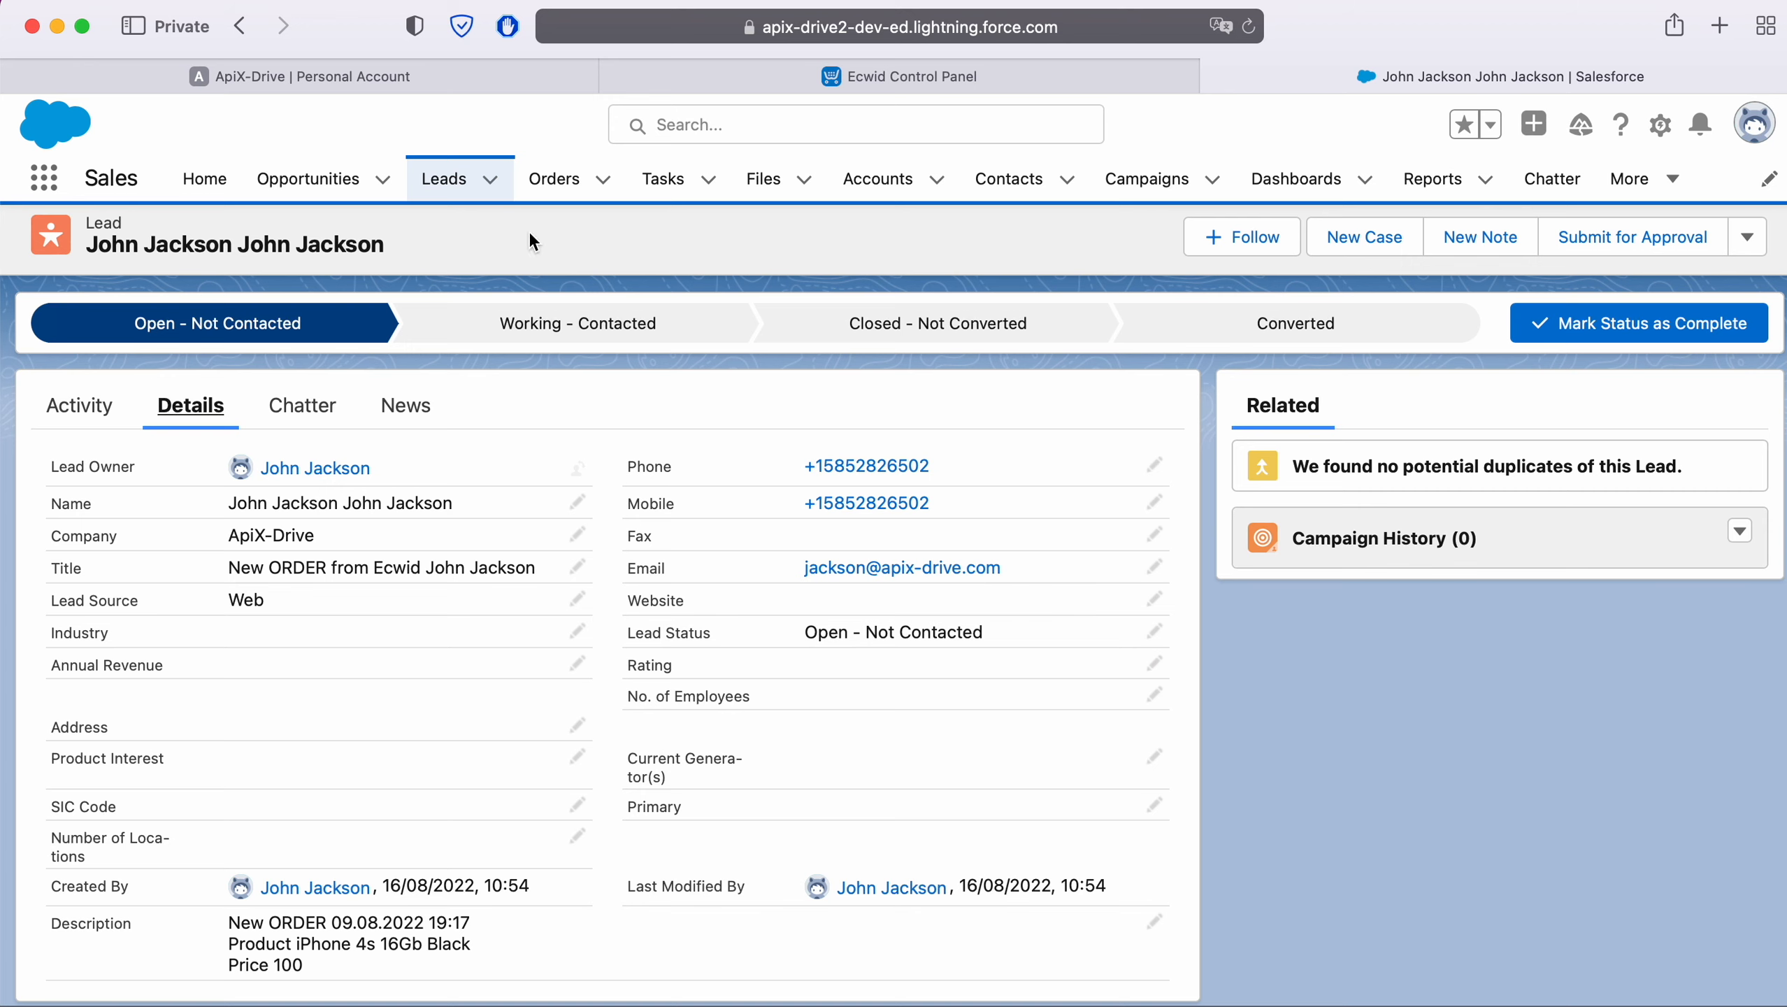
left_click(414, 77)
scroll(1439, 734, "down", 10)
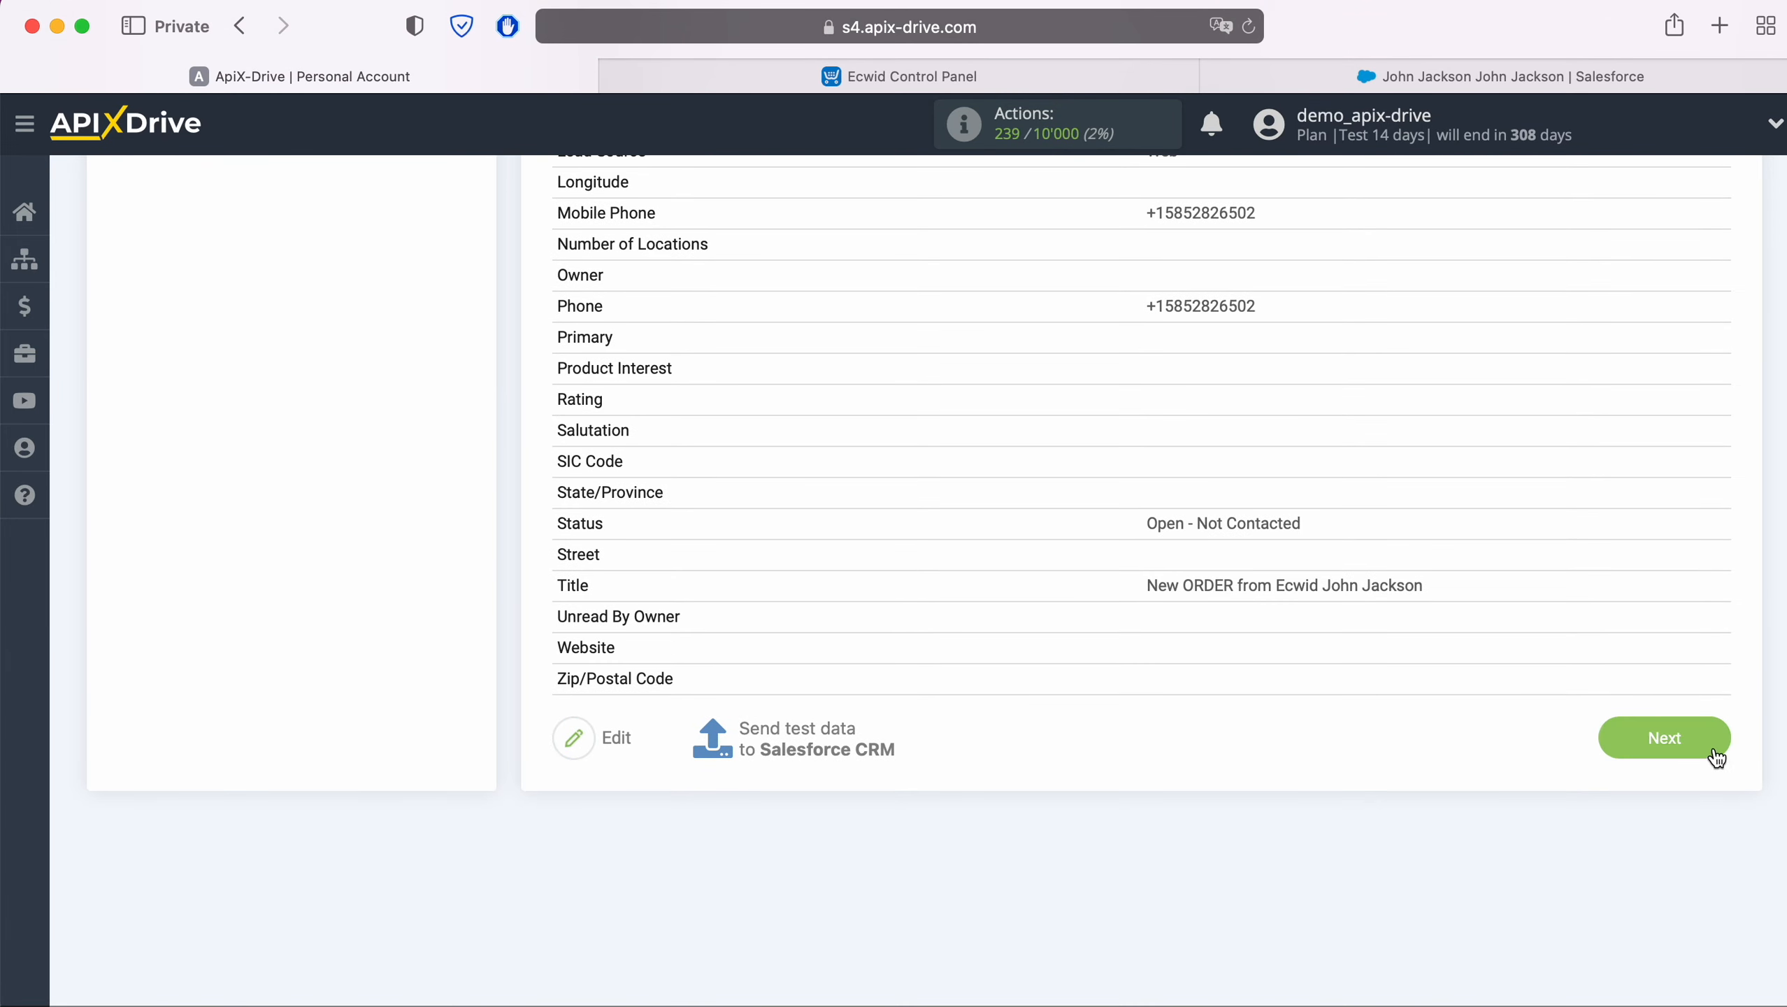
- Finish the ECWID -> Salesforce connection, enable auto-update, and save a 5-minute update interval
left_click(1716, 738)
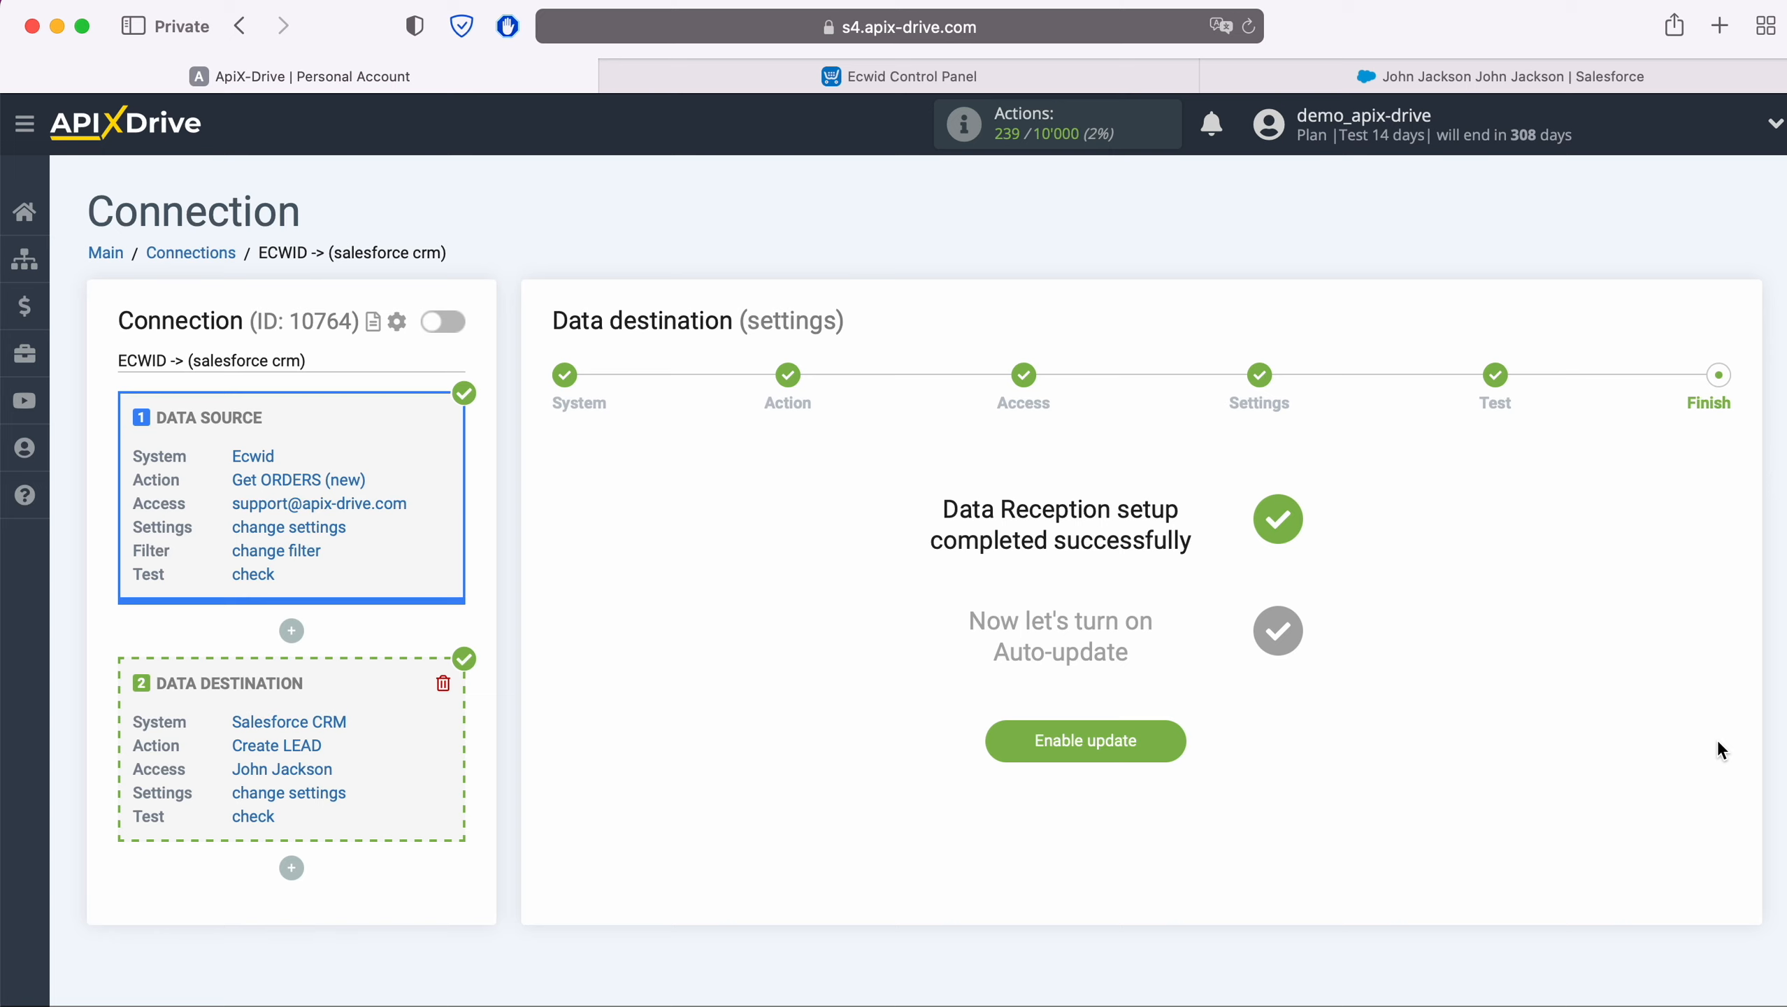
left_click(1175, 732)
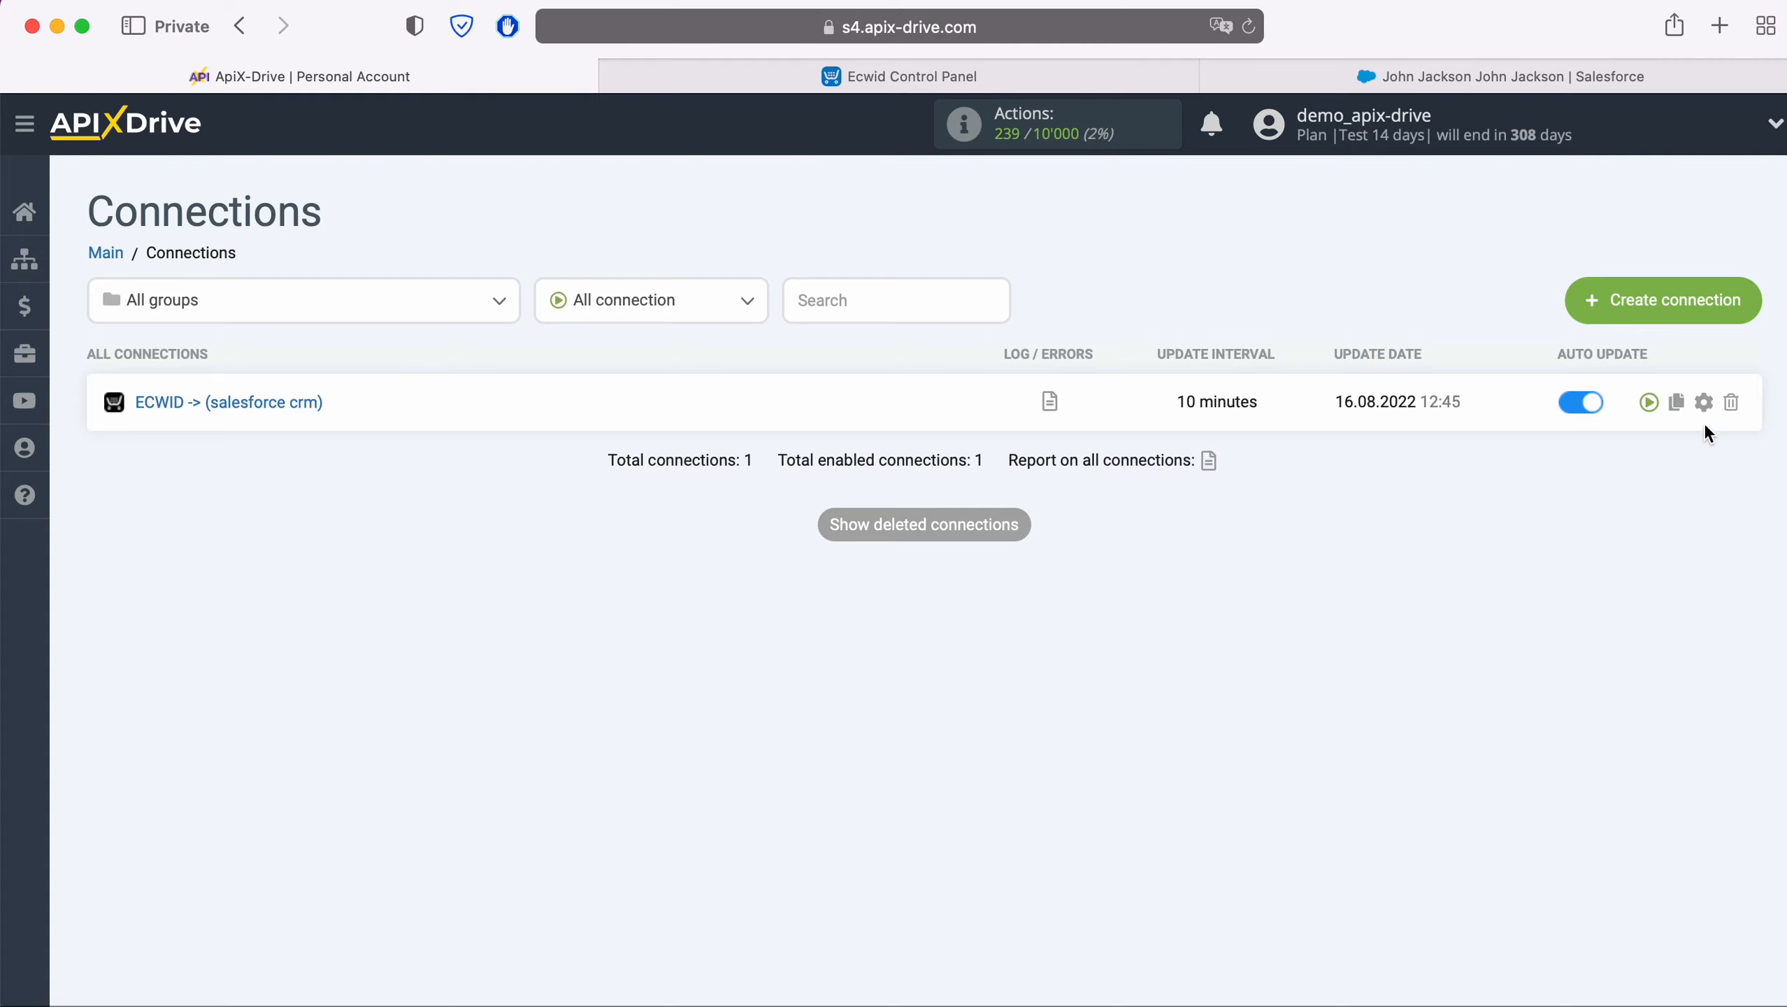
left_click(1704, 402)
left_click(1097, 596)
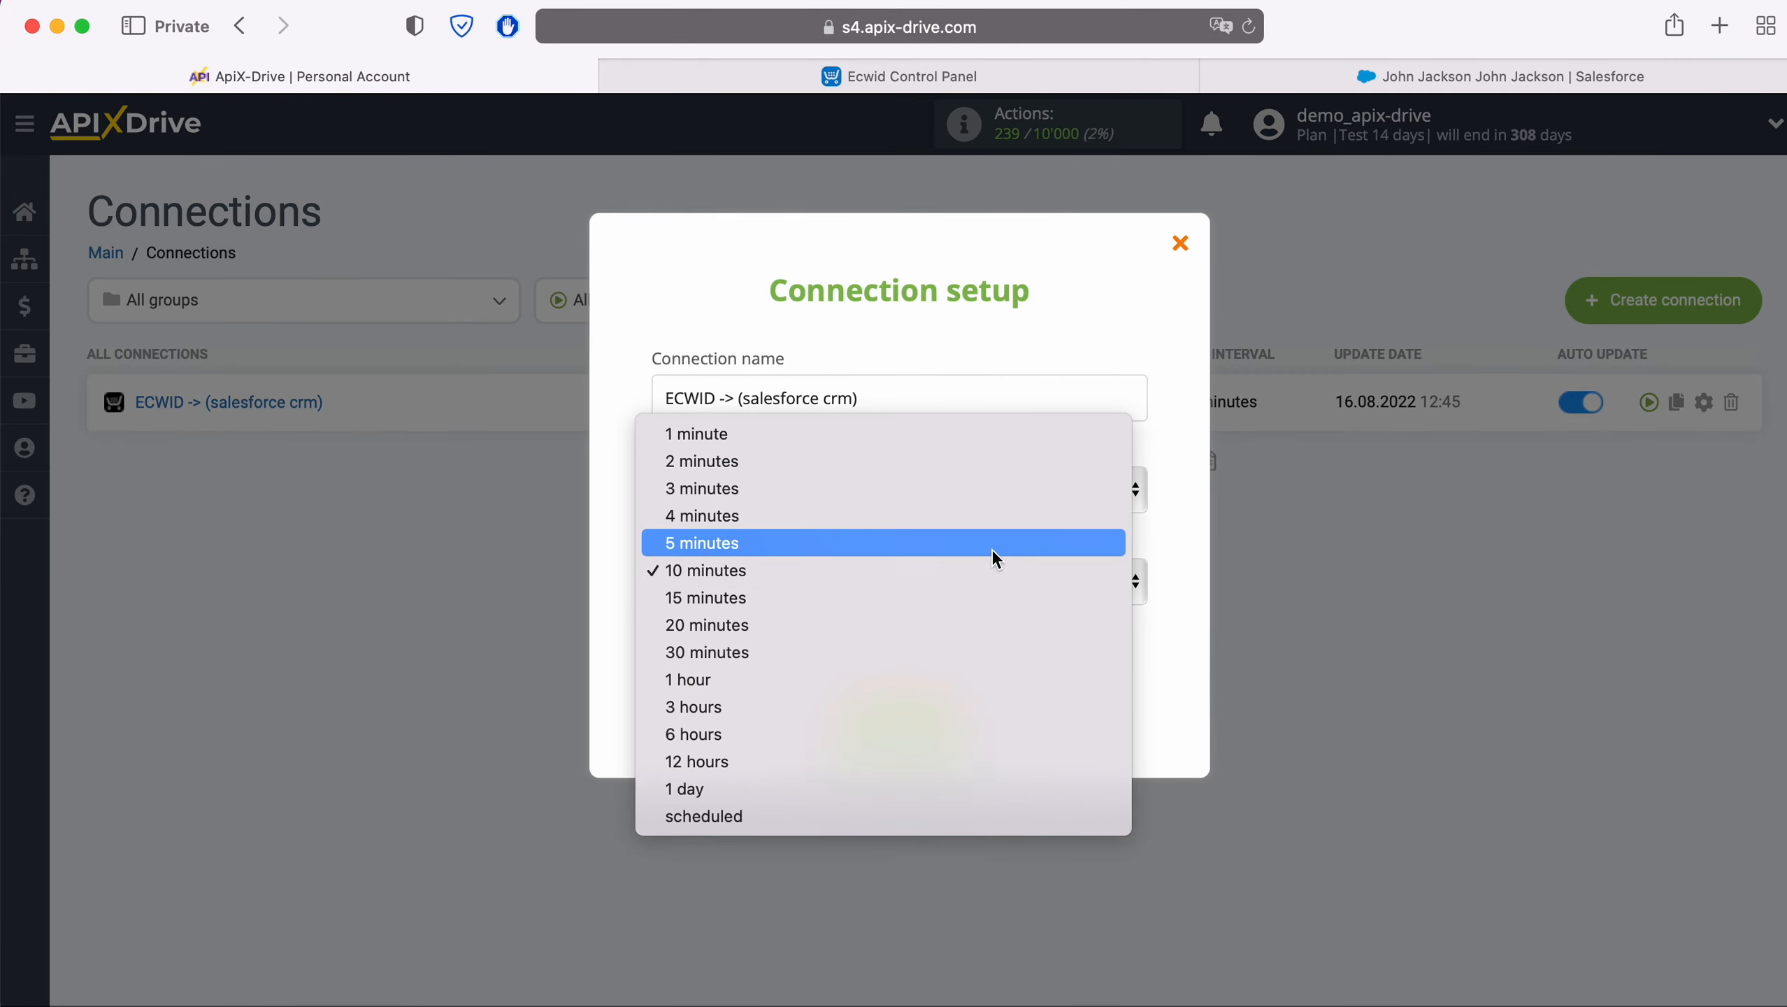
left_click(988, 547)
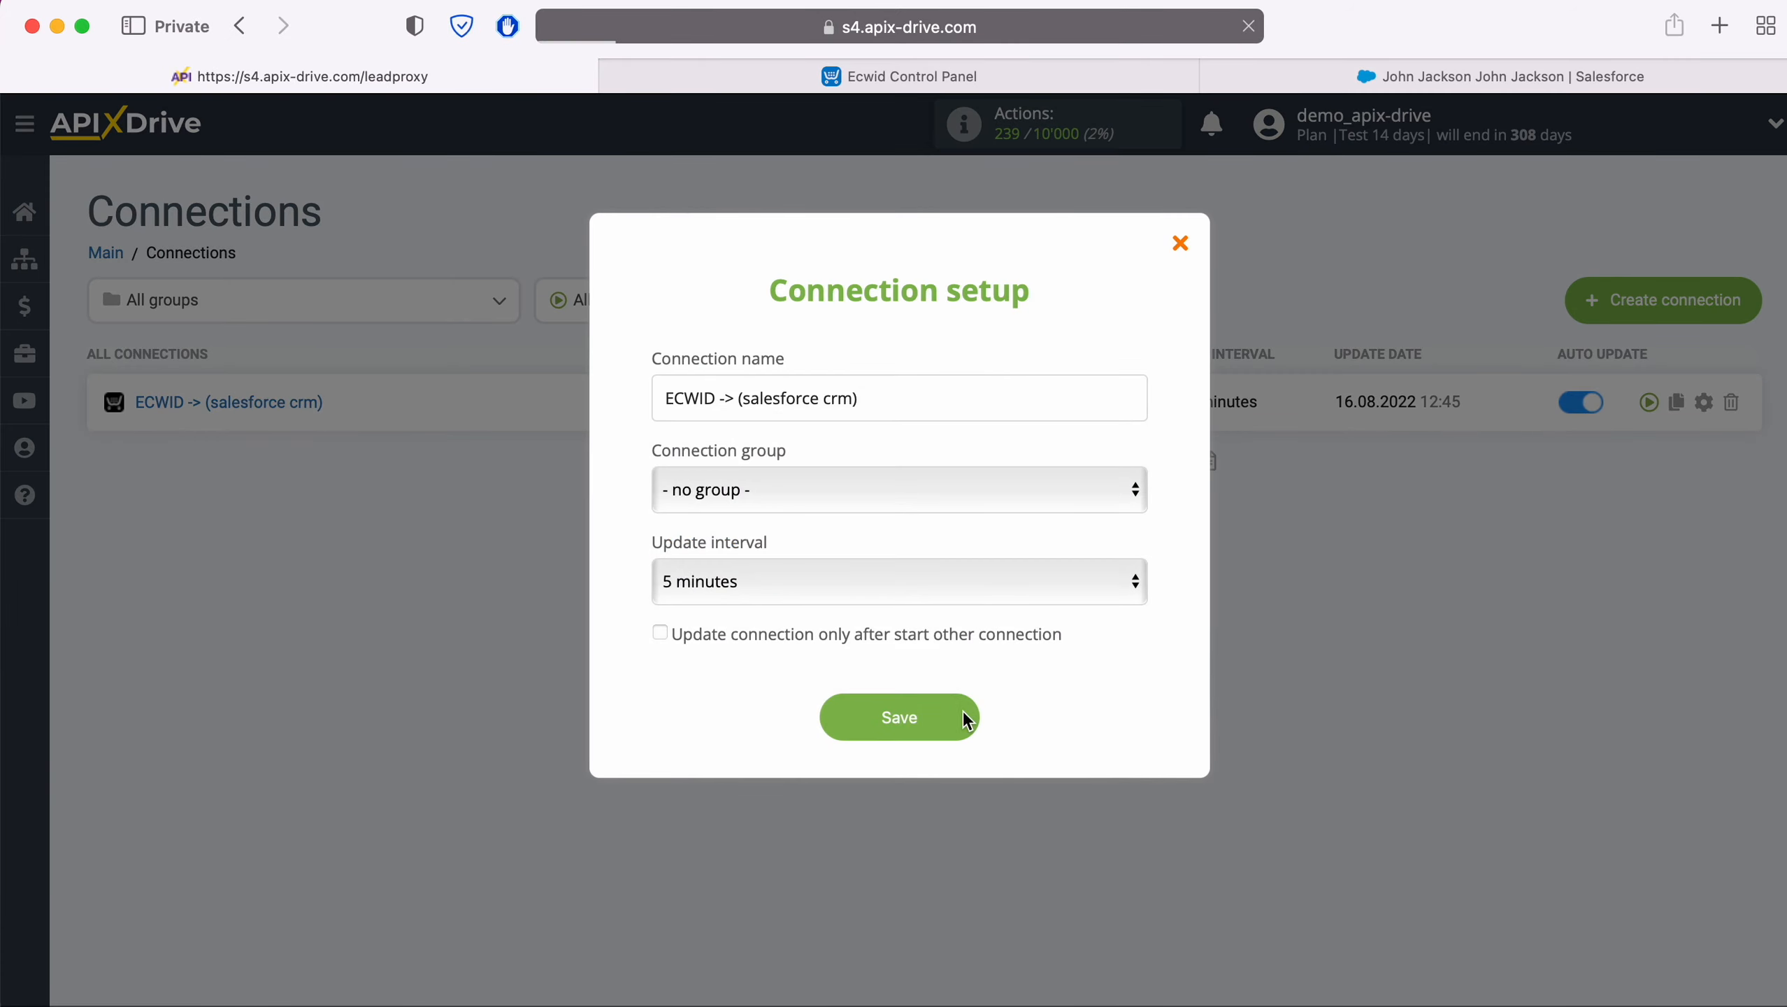
left_click(963, 712)
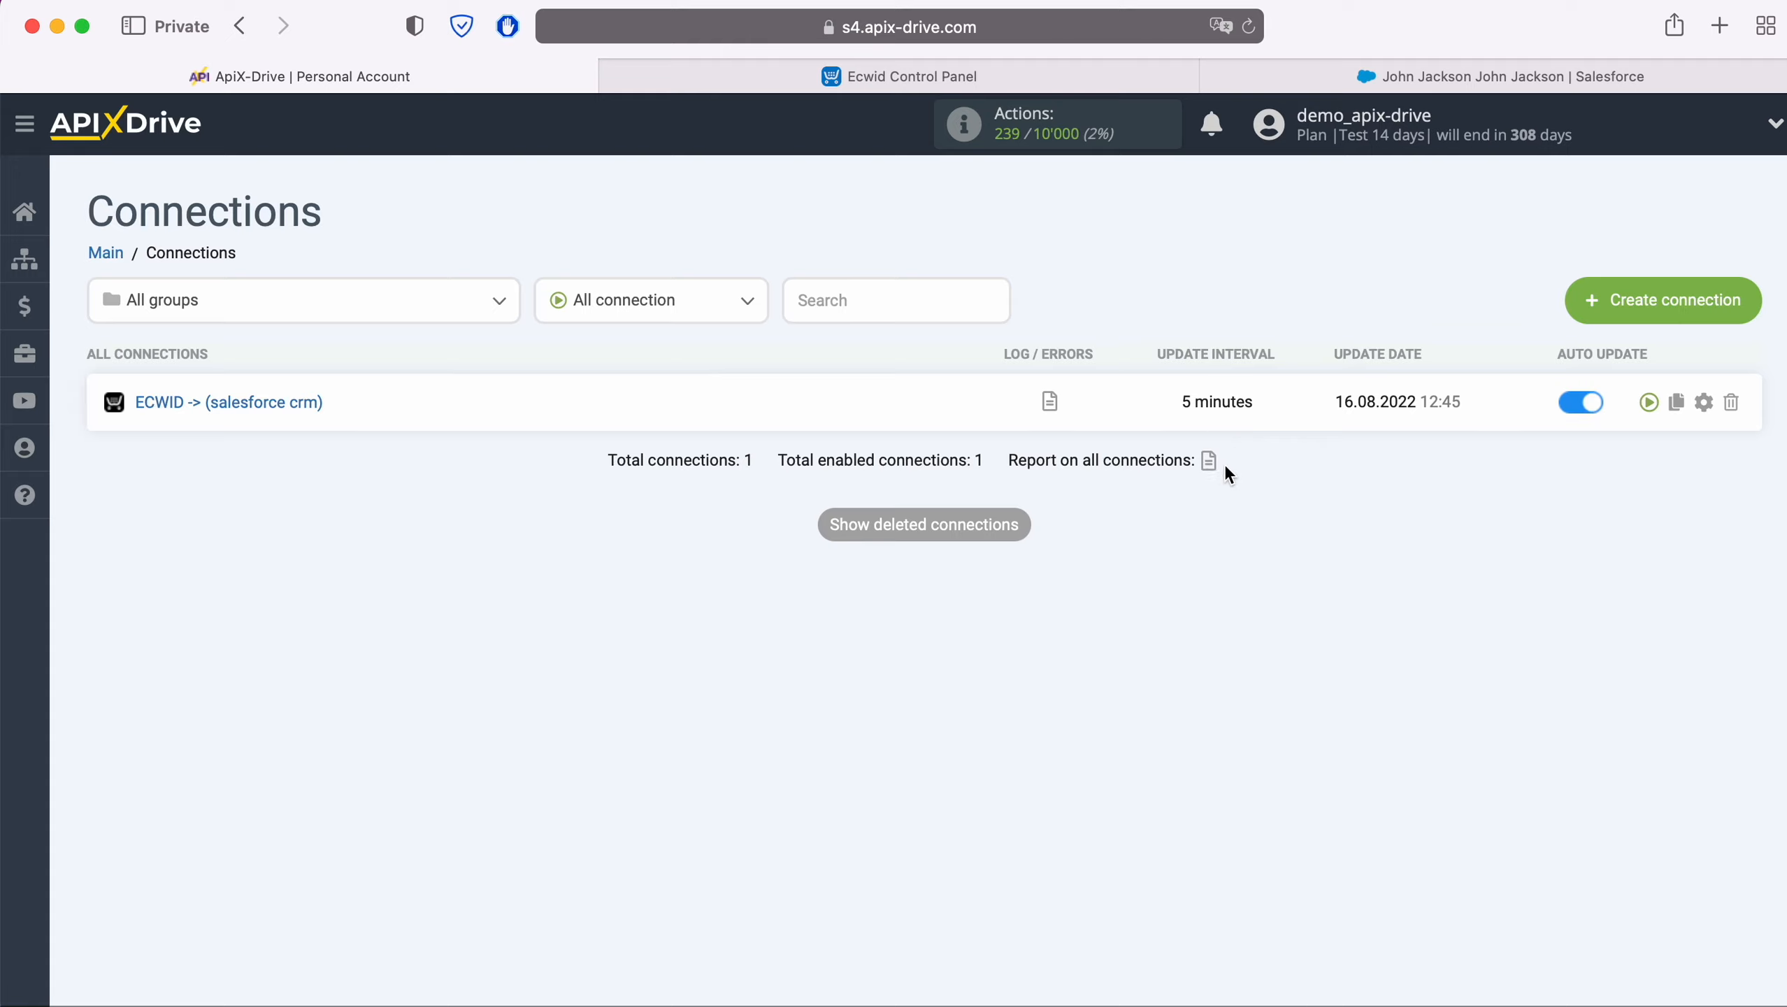